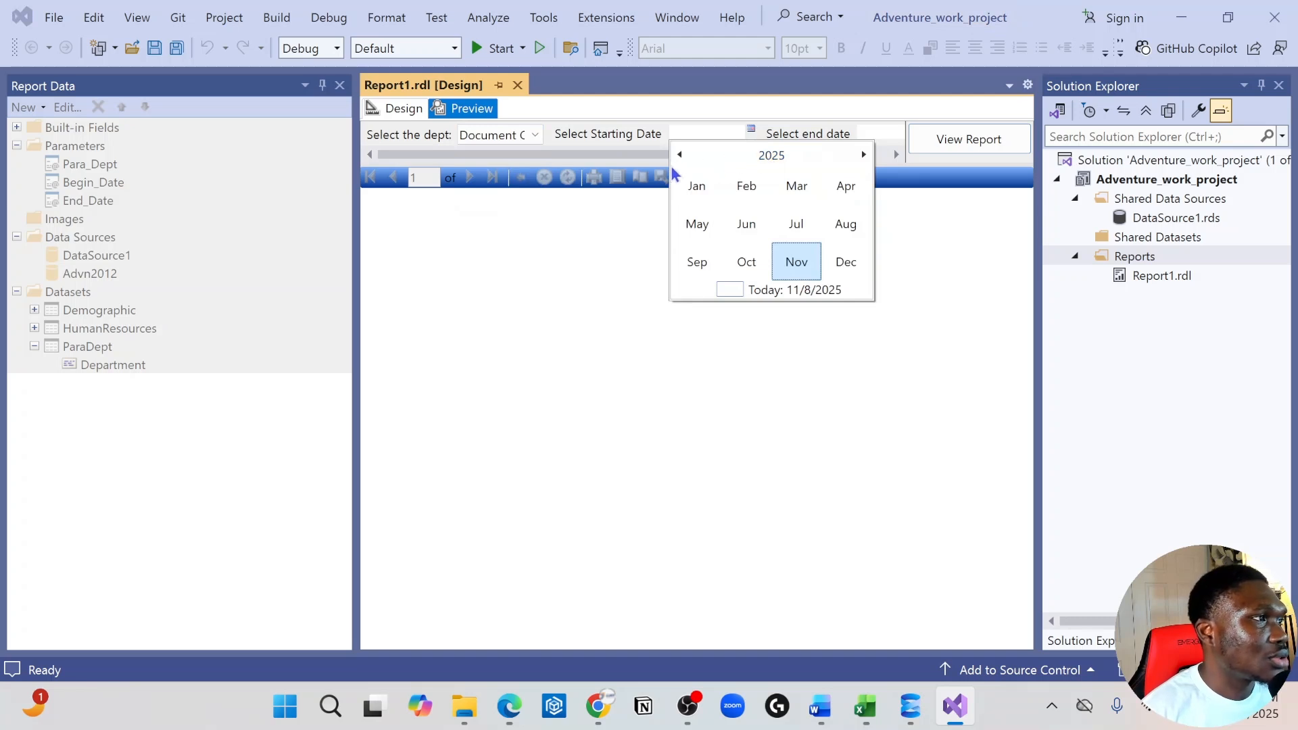
Set the report's starting date parameter to 12/31/2009
{"action": "left_click", "coordinate": [754, 152]}
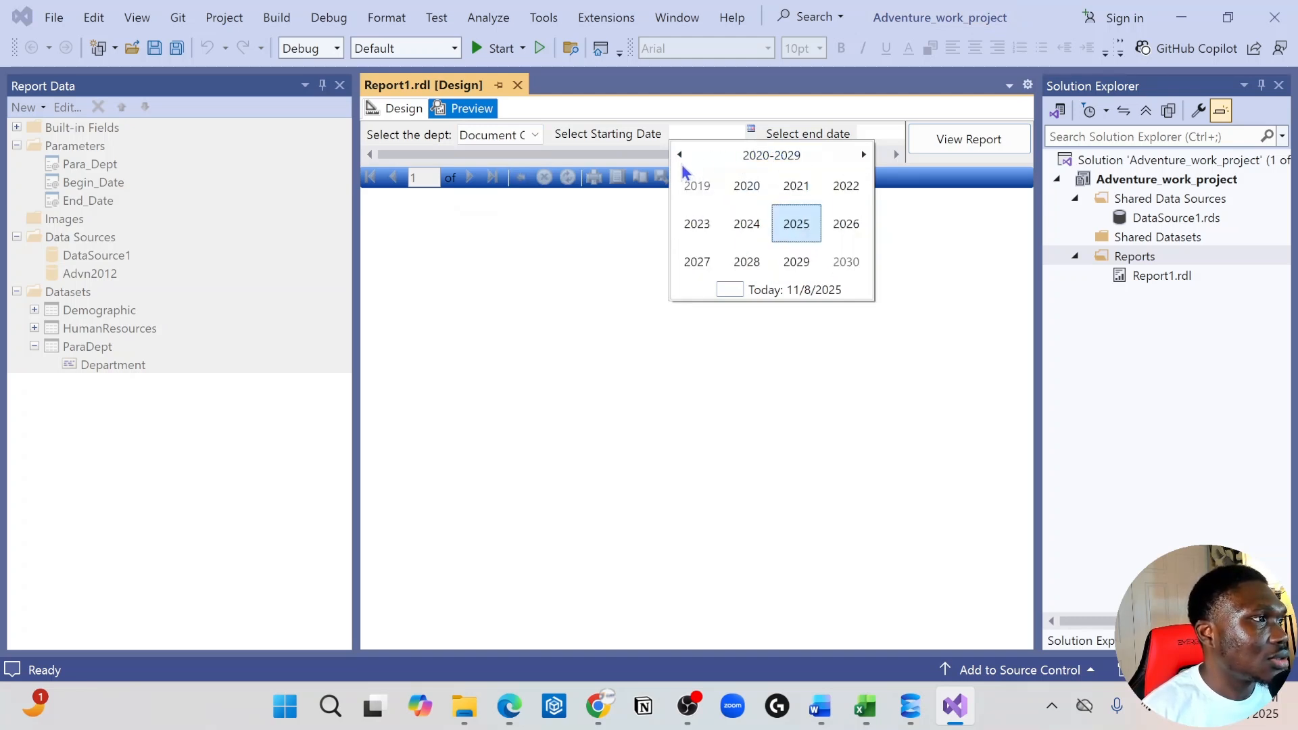
{"action": "left_click", "coordinate": [681, 163]}
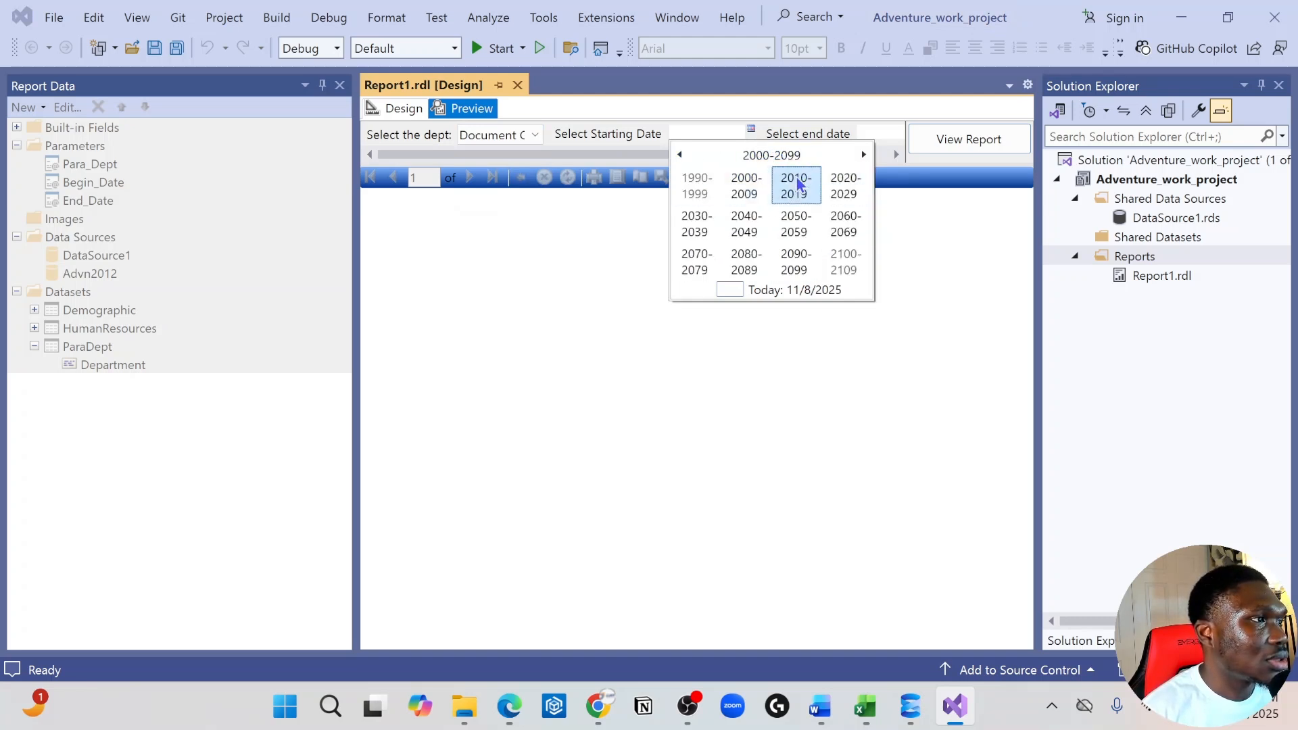
{"action": "left_click", "coordinate": [796, 185]}
{"action": "left_click", "coordinate": [696, 187]}
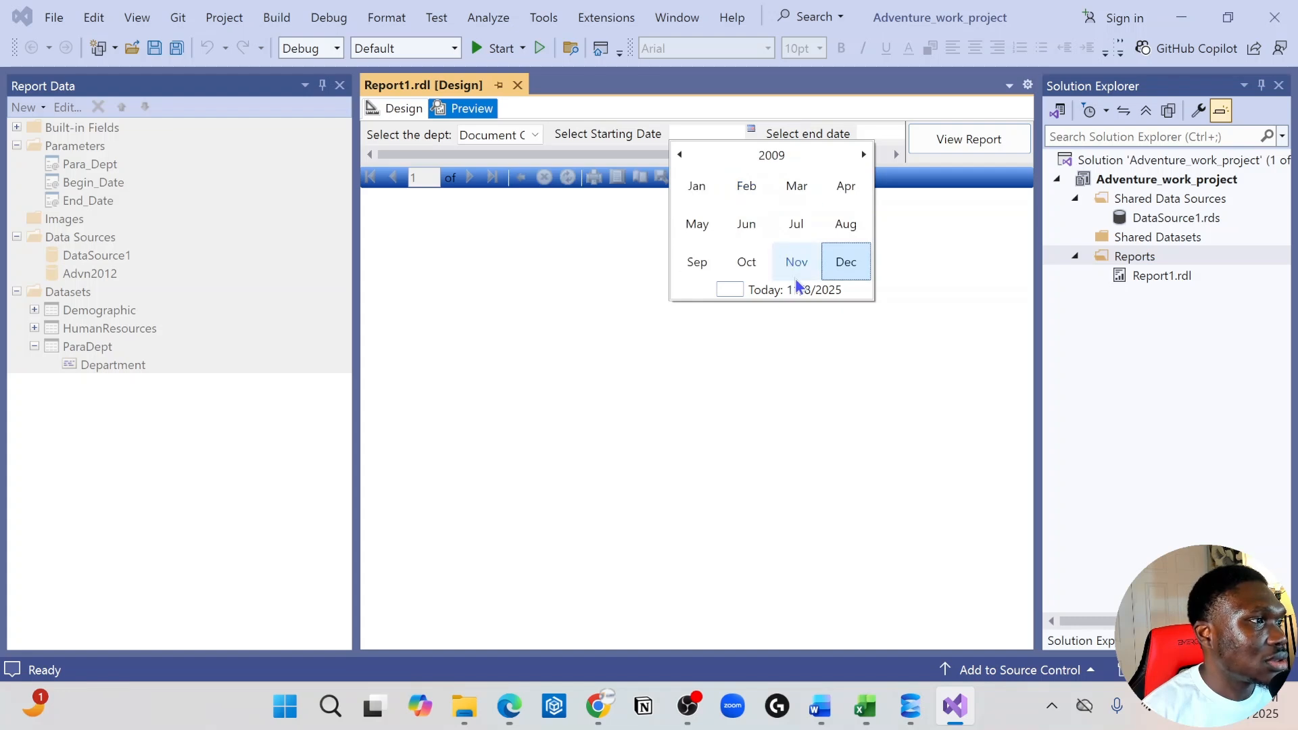
{"action": "left_click", "coordinate": [845, 265]}
{"action": "left_click", "coordinate": [795, 252]}
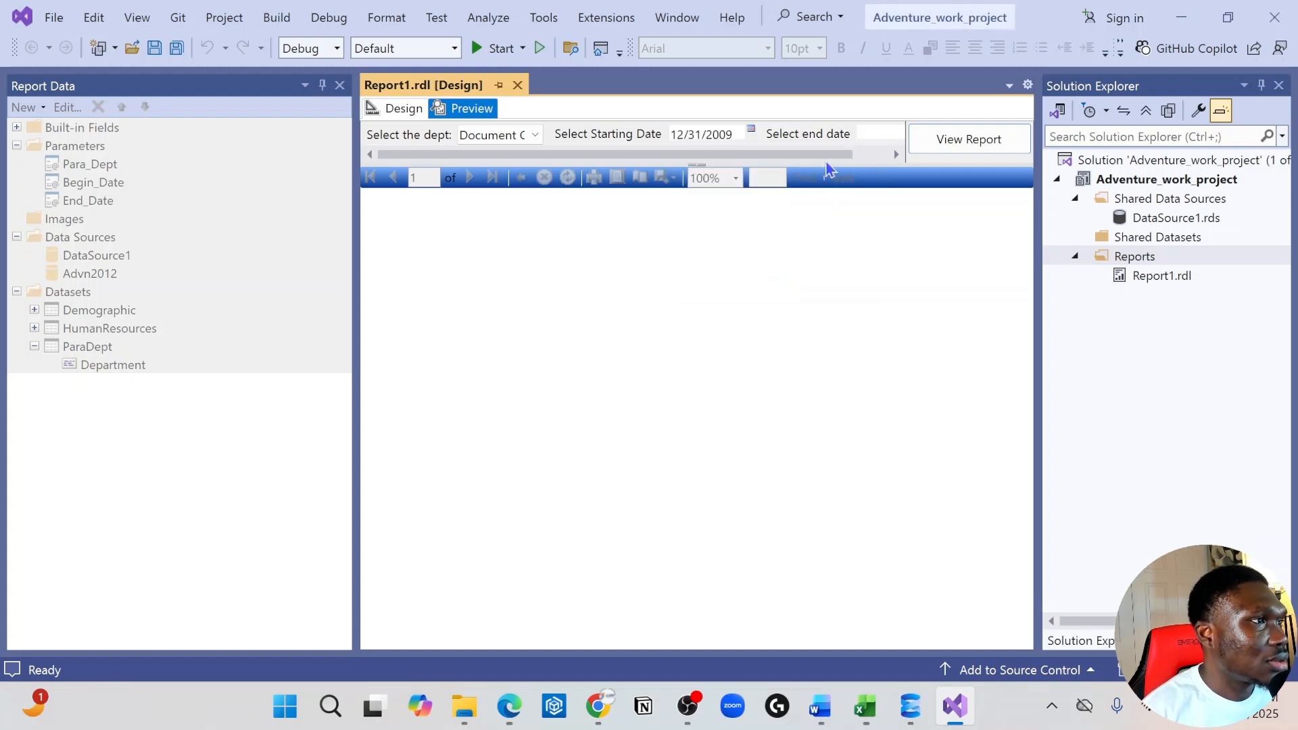
Set the end date parameter to 10/28/2025 and run the report
{"action": "left_click", "coordinate": [895, 153]}
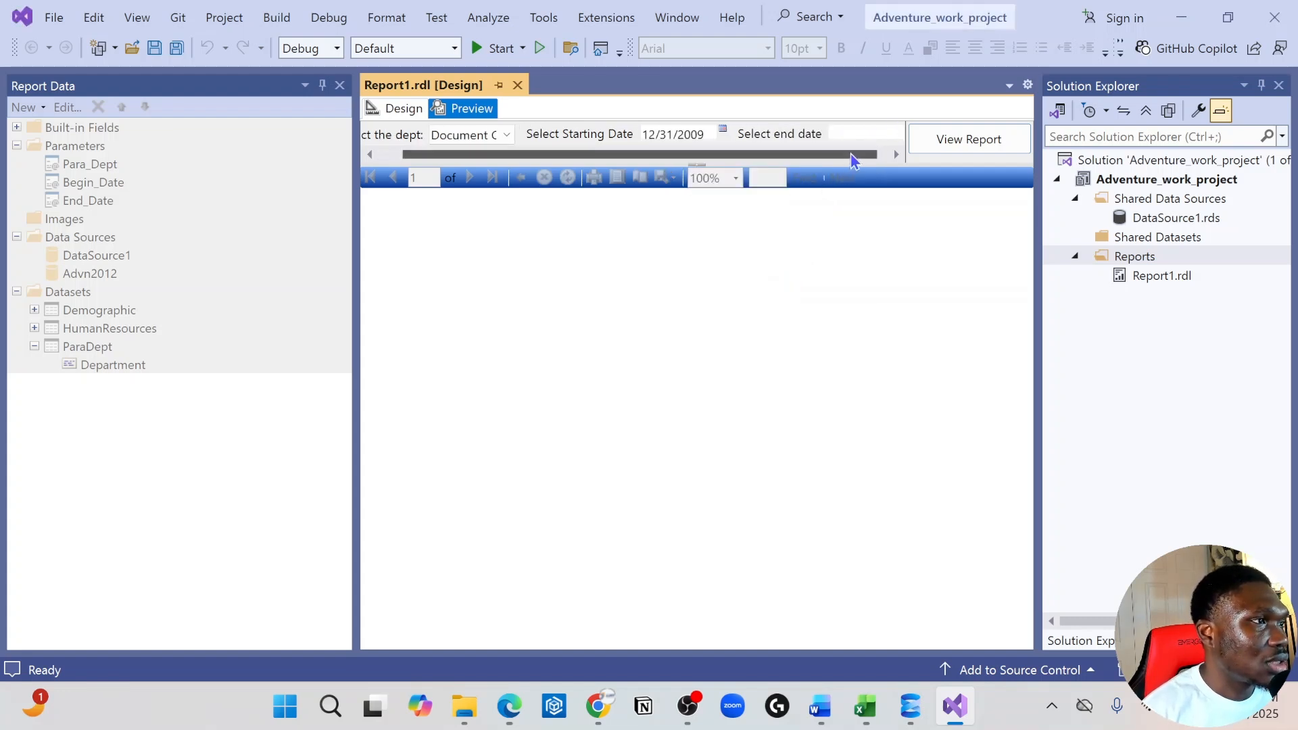
{"action": "left_click", "coordinate": [897, 129]}
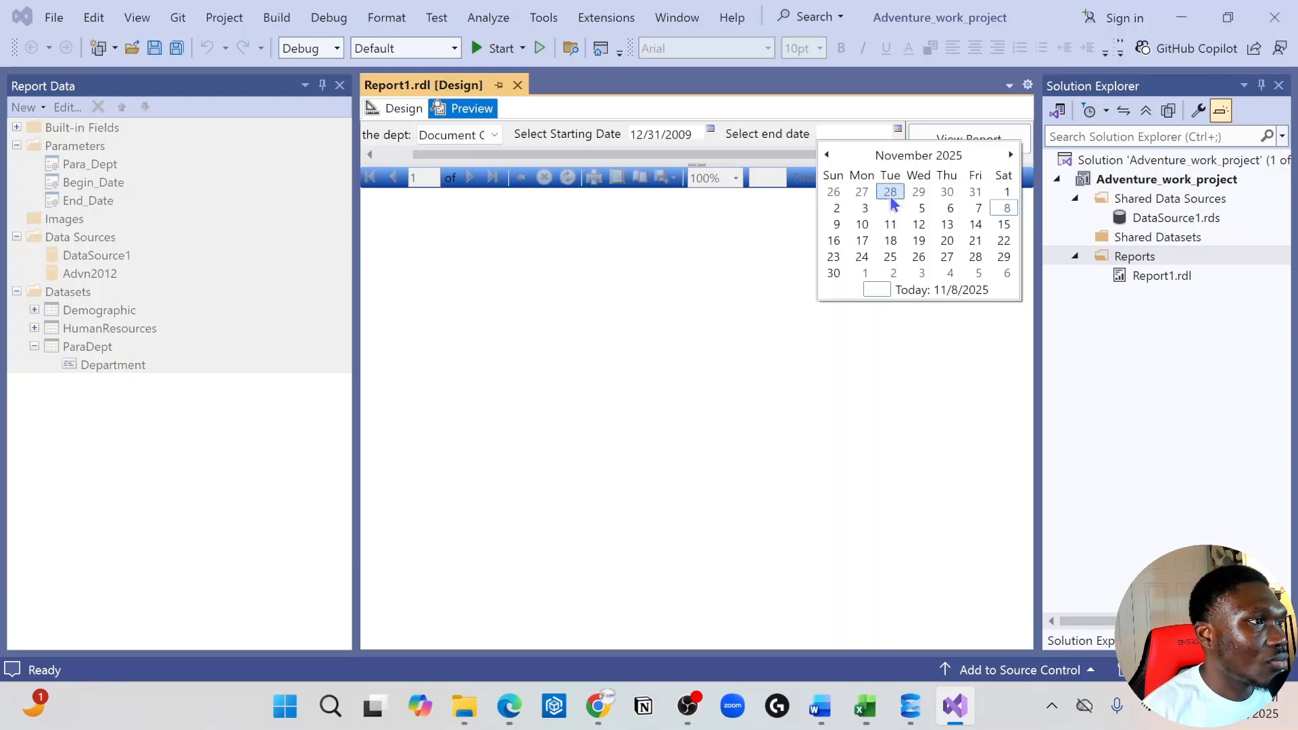
{"action": "left_click", "coordinate": [888, 197]}
{"action": "left_click", "coordinate": [980, 144]}
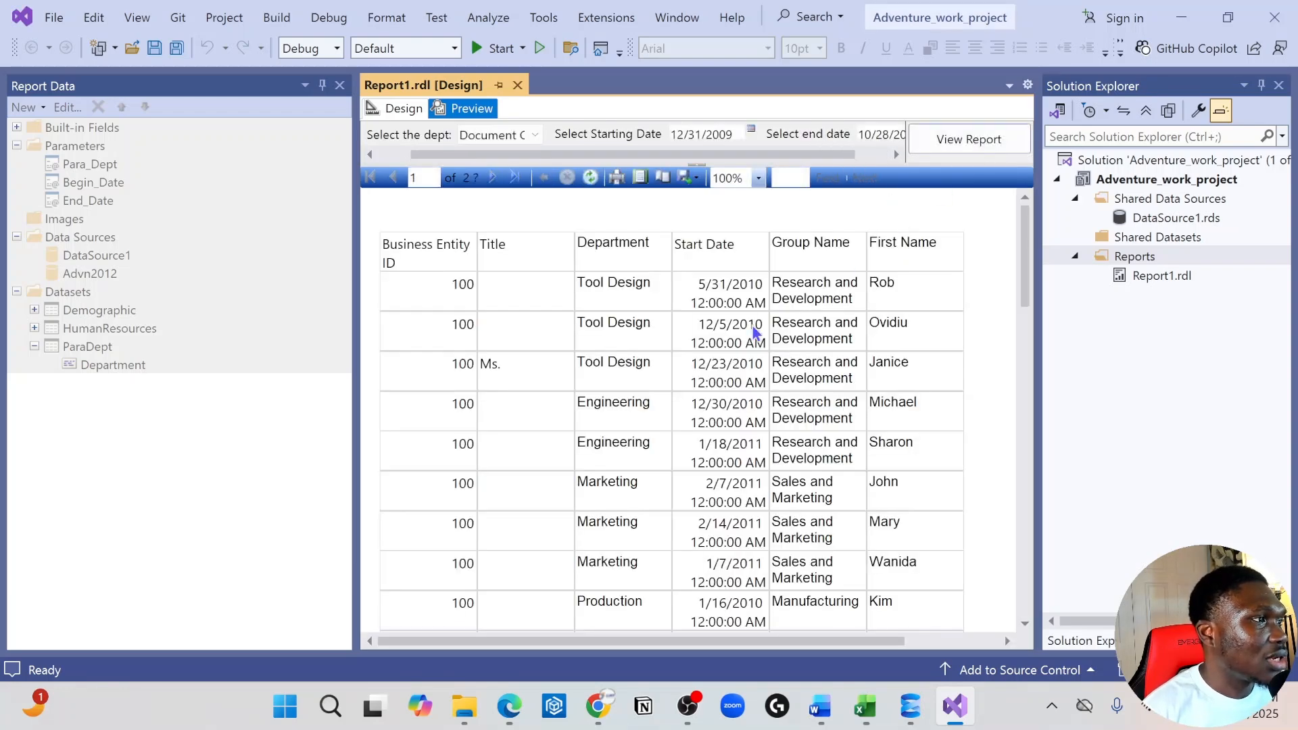
Look through the previewed report rows, checking the departments and start dates returned for the chosen date range
{"action": "scroll", "coordinate": [682, 494], "scroll_direction": "down", "scroll_amount": 10}
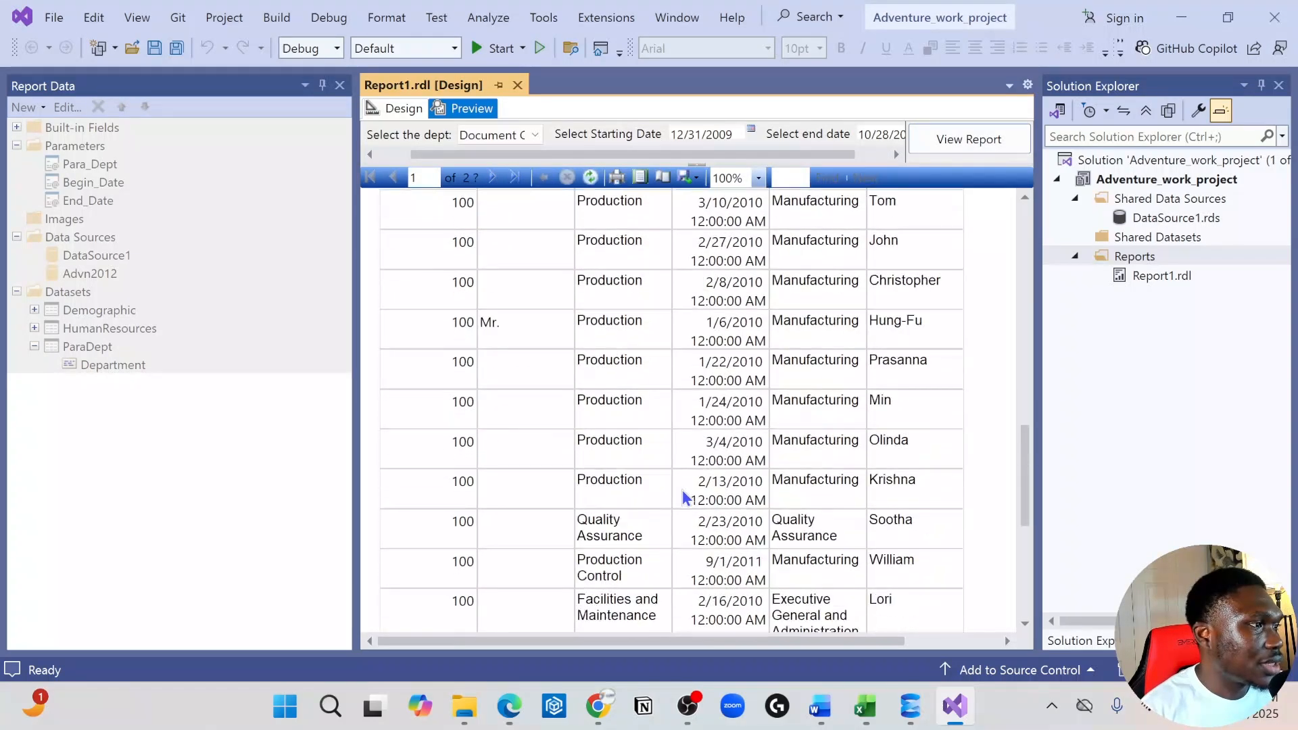
{"action": "scroll", "coordinate": [683, 494], "scroll_direction": "up", "scroll_amount": 10}
{"action": "scroll", "coordinate": [683, 490], "scroll_direction": "up", "scroll_amount": 2}
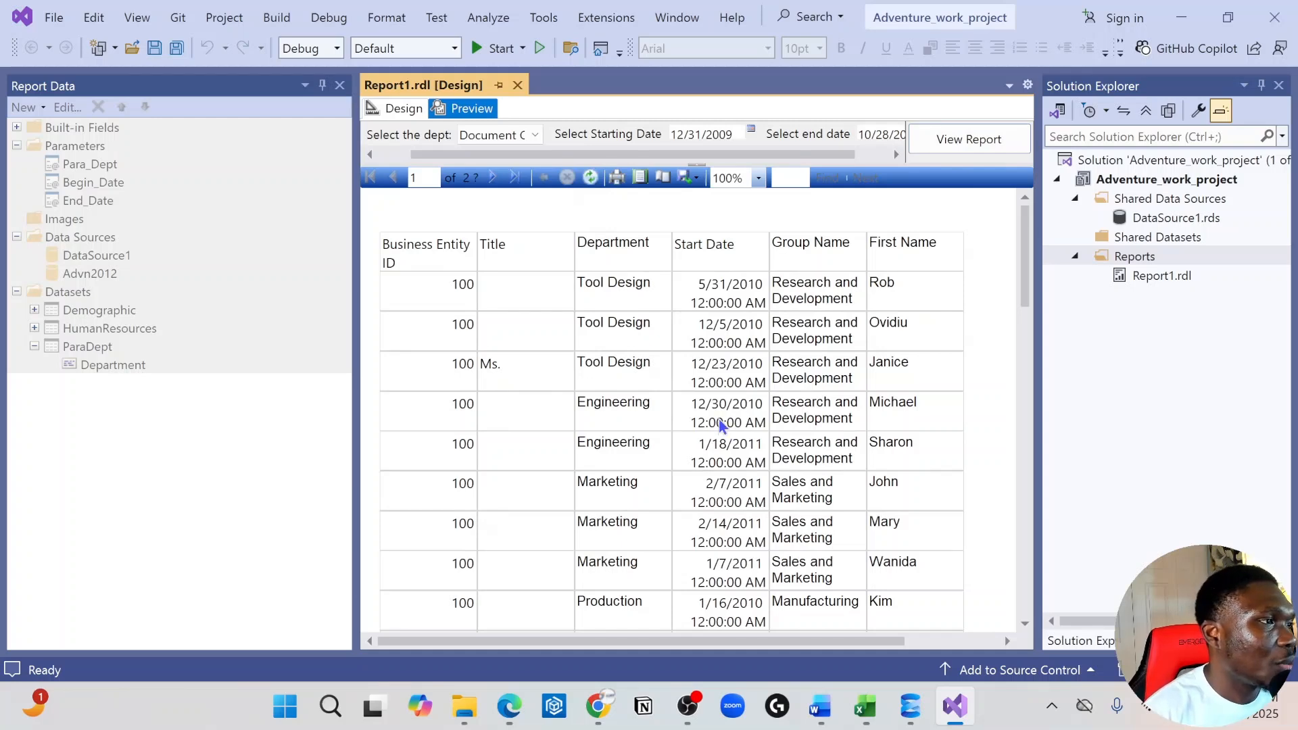
{"action": "scroll", "coordinate": [720, 424], "scroll_direction": "down", "scroll_amount": 5}
{"action": "scroll", "coordinate": [720, 425], "scroll_direction": "down", "scroll_amount": 6}
{"action": "scroll", "coordinate": [720, 424], "scroll_direction": "up", "scroll_amount": 10}
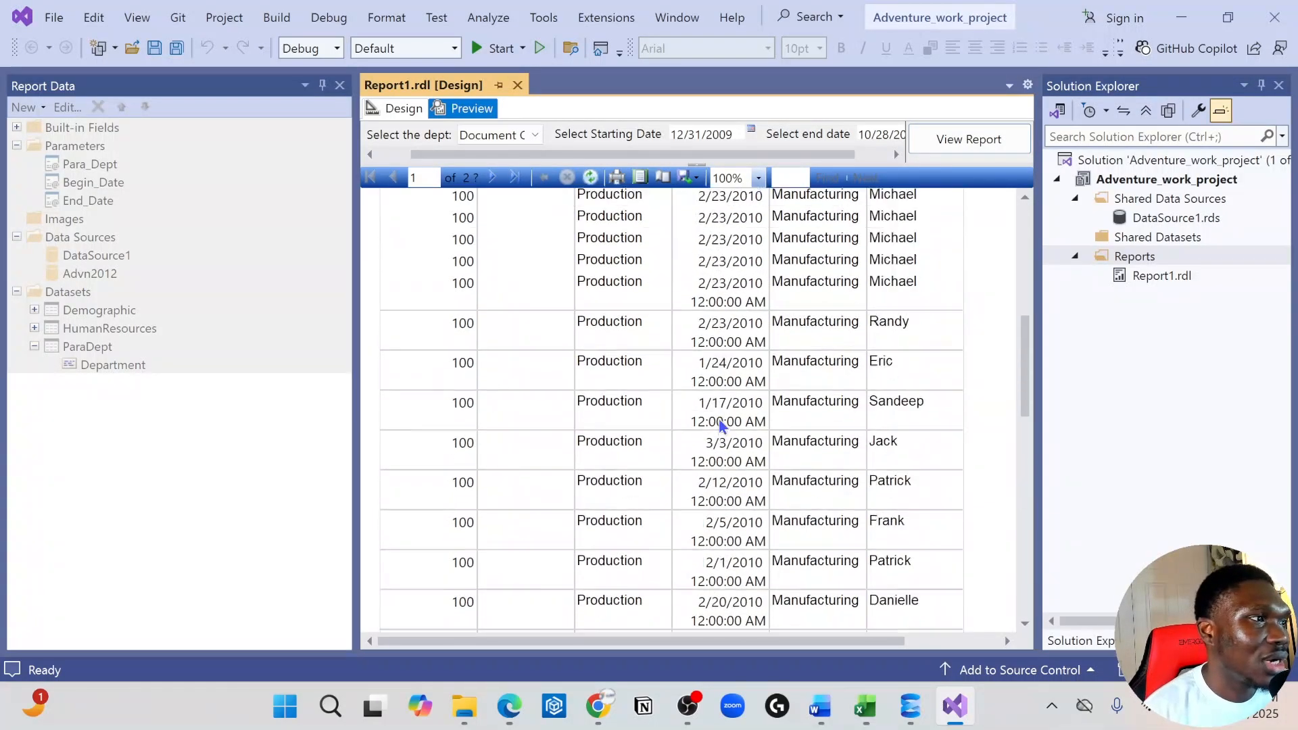
{"action": "scroll", "coordinate": [719, 417], "scroll_direction": "up", "scroll_amount": 5}
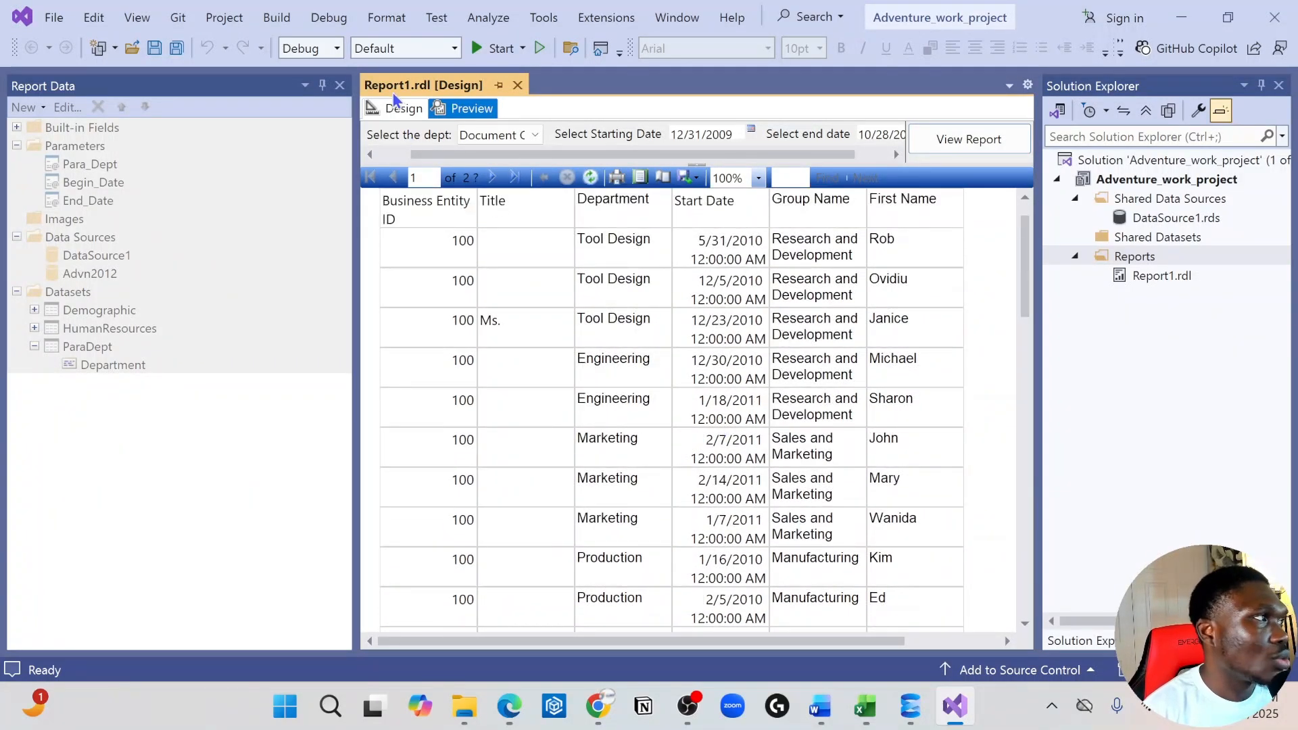
Return to the report design and insert a text box above the end of the first table
{"action": "left_click", "coordinate": [399, 109]}
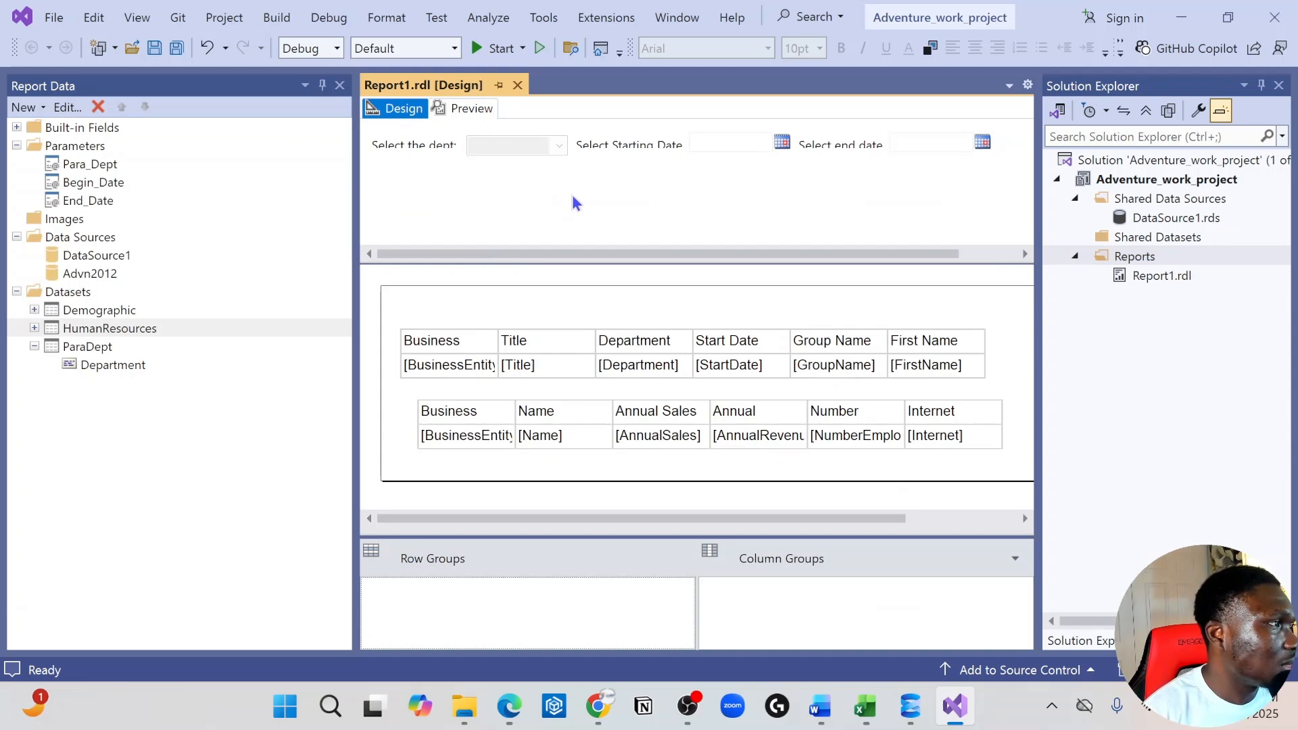
{"action": "right_click", "coordinate": [934, 308]}
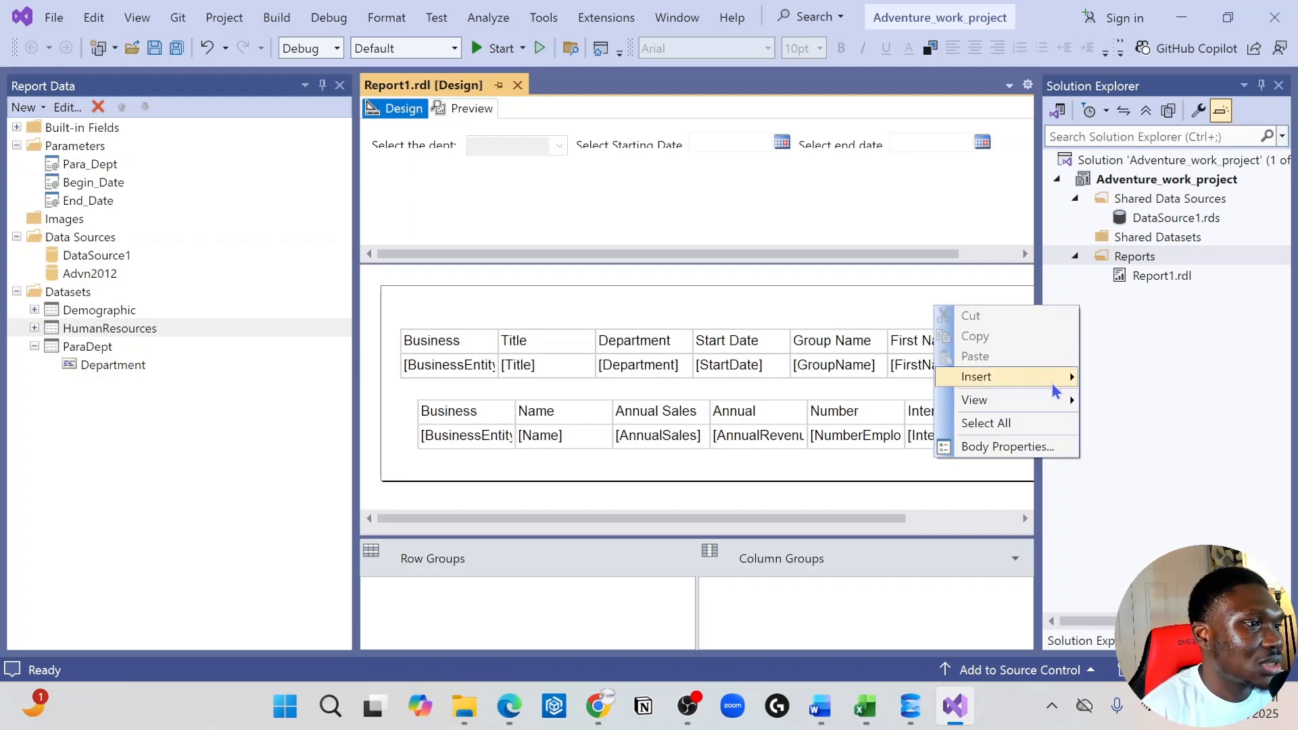
{"action": "mouse_move", "coordinate": [1057, 378]}
{"action": "left_click", "coordinate": [1125, 335]}
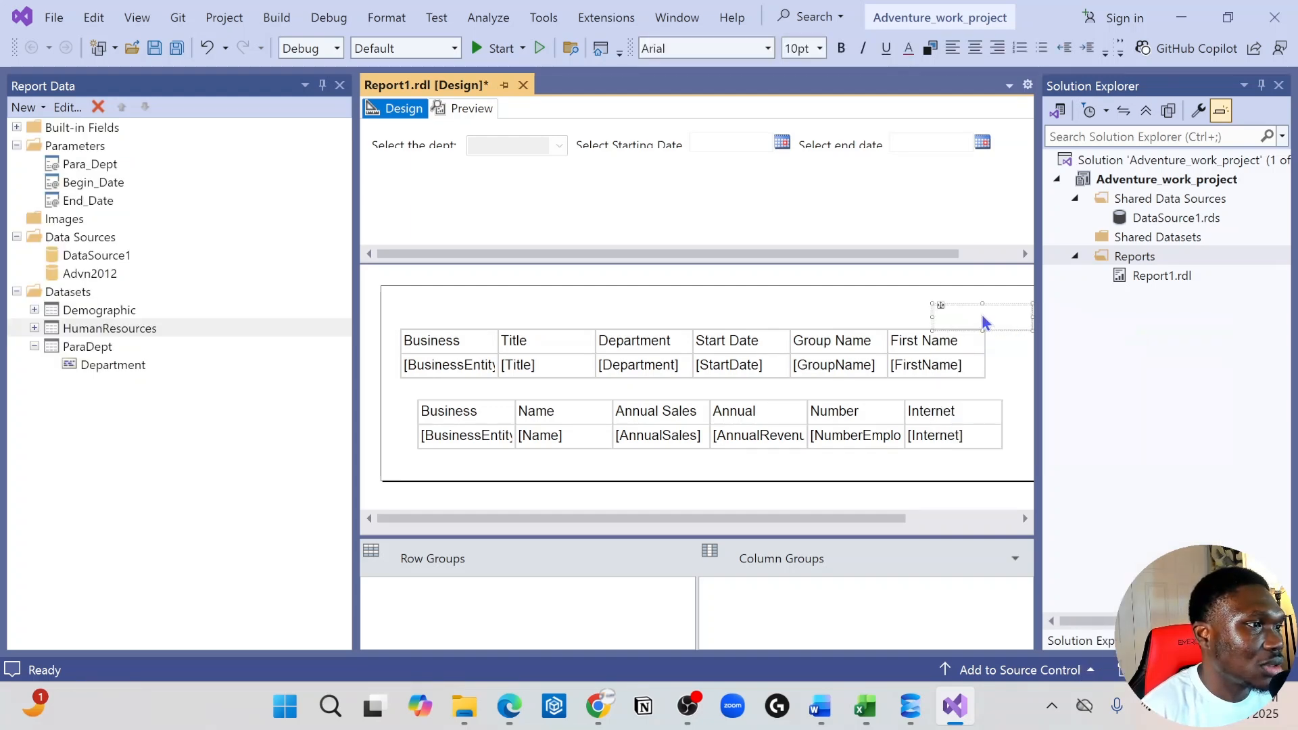
{"action": "left_click", "coordinate": [946, 318]}
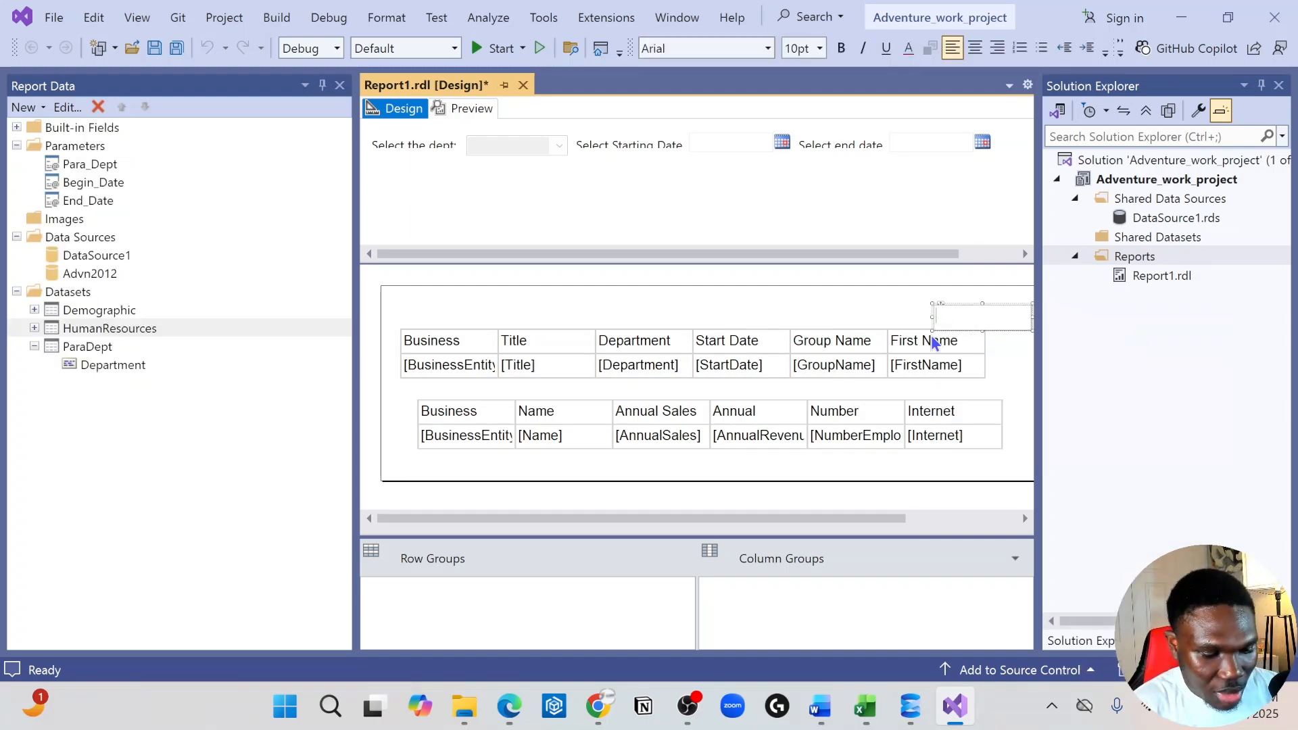
Enter "Total Count:" in the new text box
{"action": "type", "text": "T"}
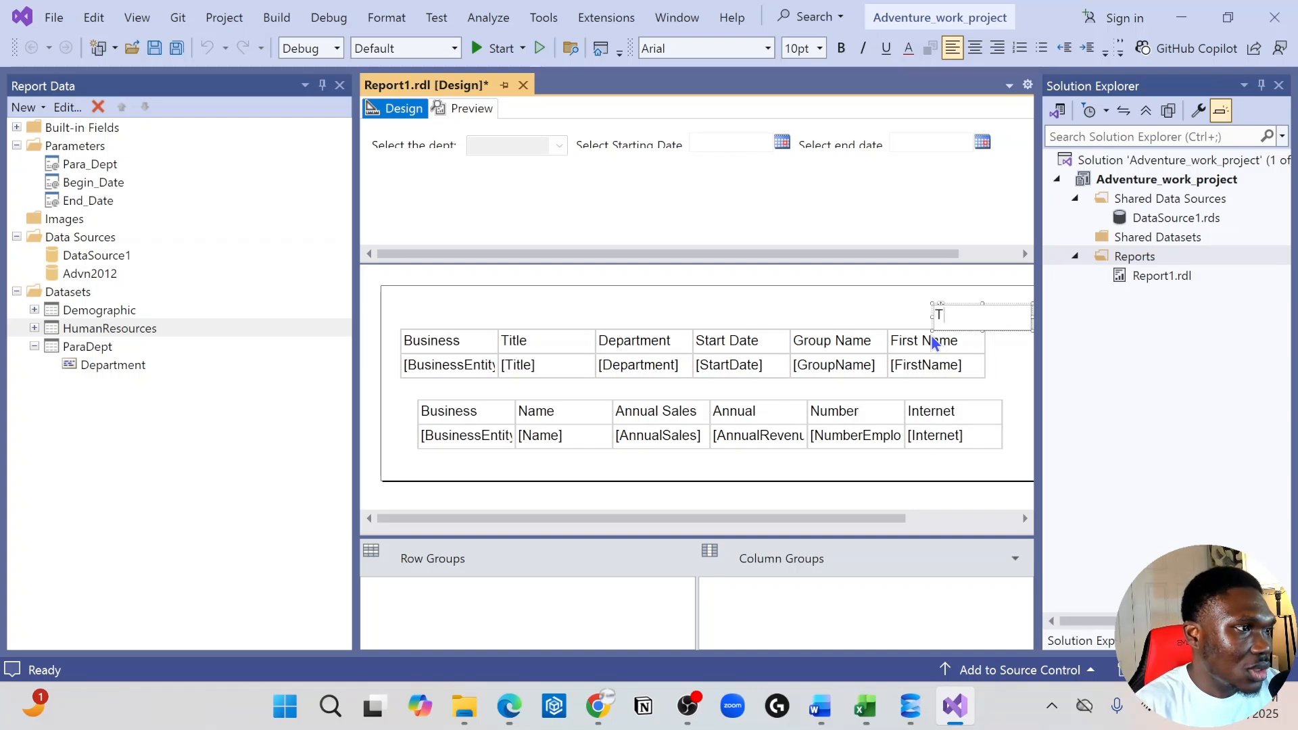
{"action": "type", "text": "otal C"}
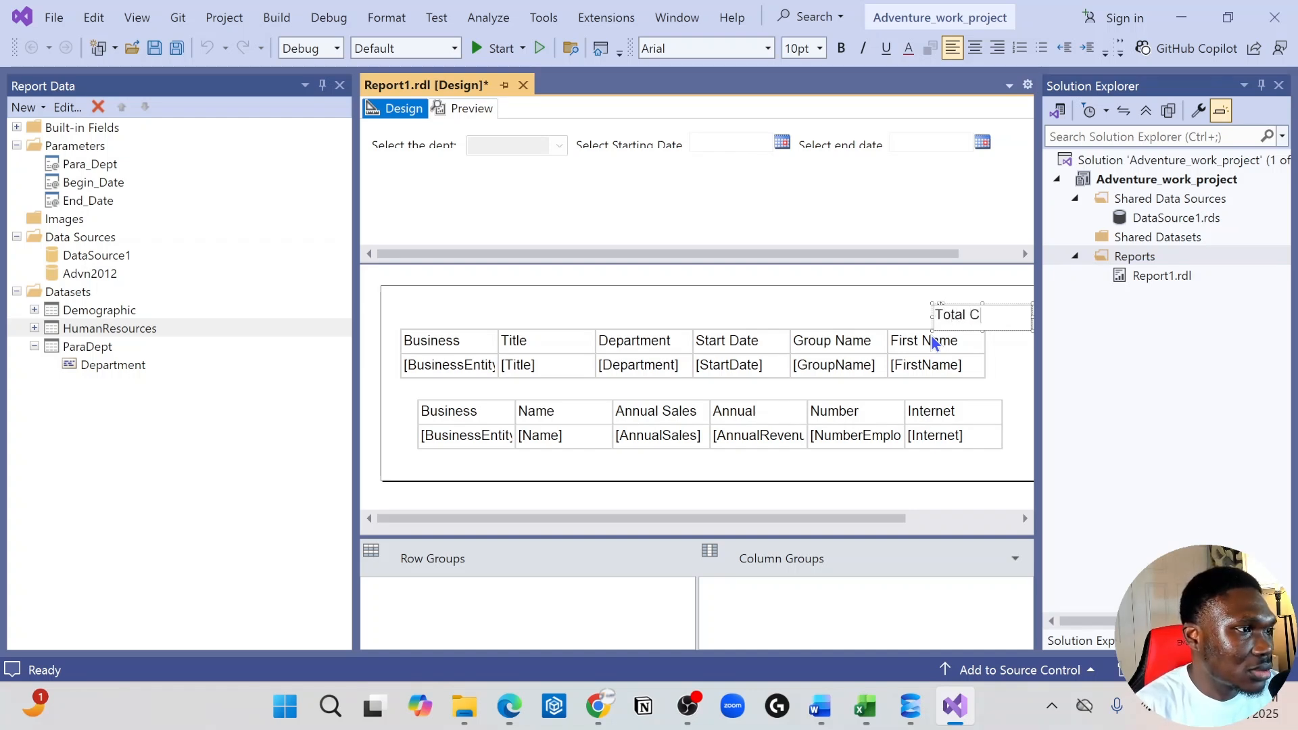
{"action": "type", "text": "ount:"}
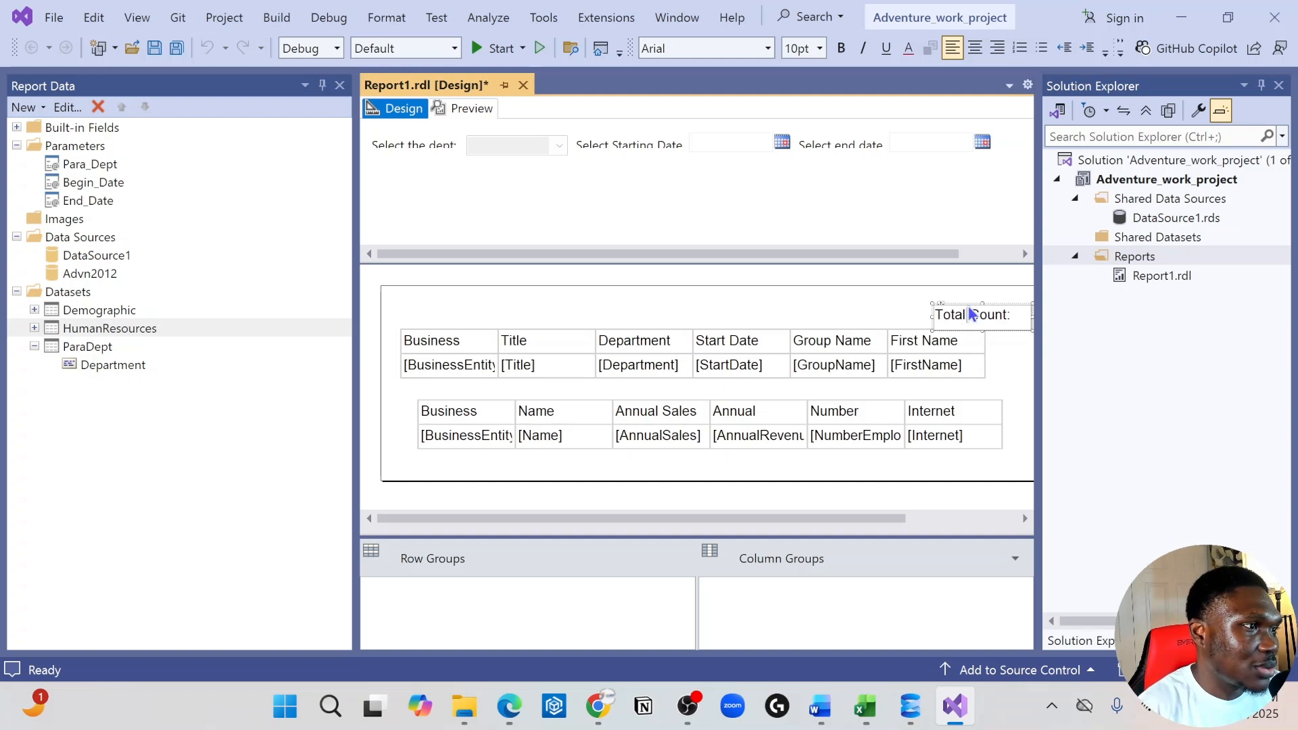
Move the text box so that it sits directly above the first table's First Name column
{"action": "left_click", "coordinate": [961, 303]}
{"action": "left_click", "coordinate": [949, 312]}
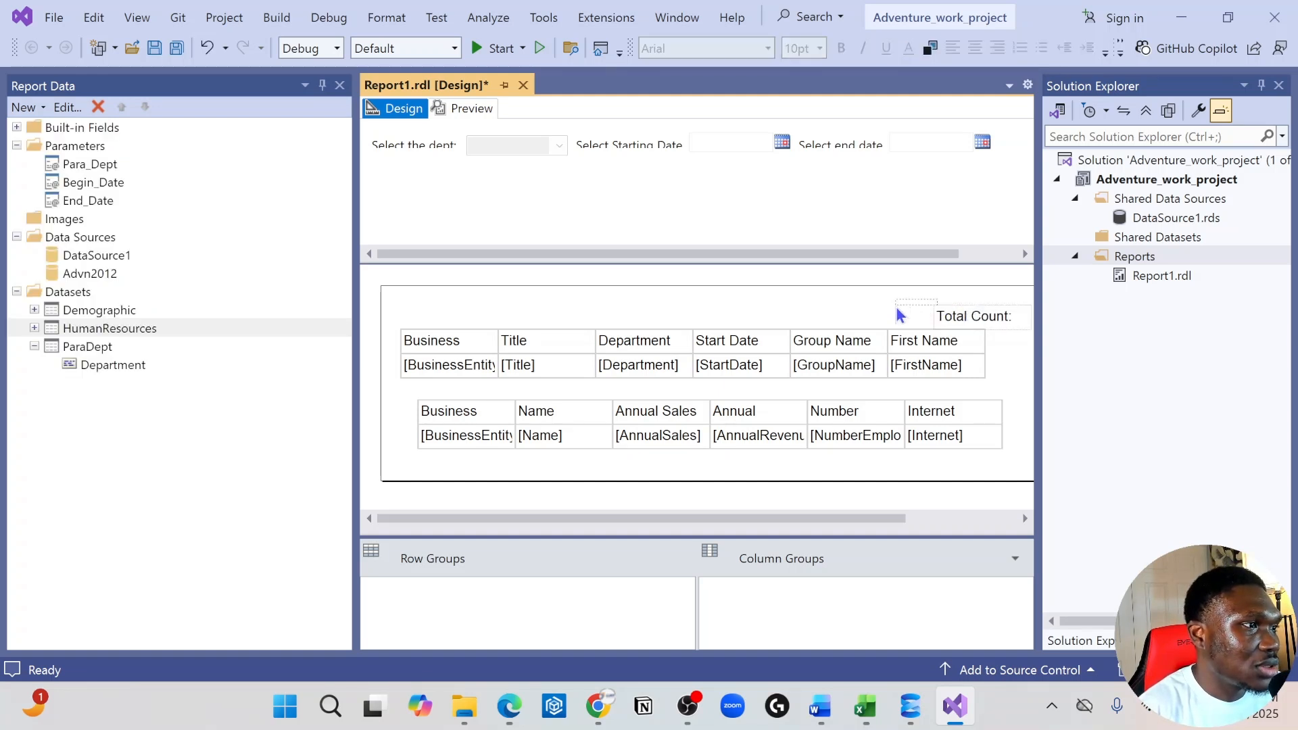
{"action": "left_click_drag", "start_coordinate": [939, 305], "coordinate": [892, 300]}
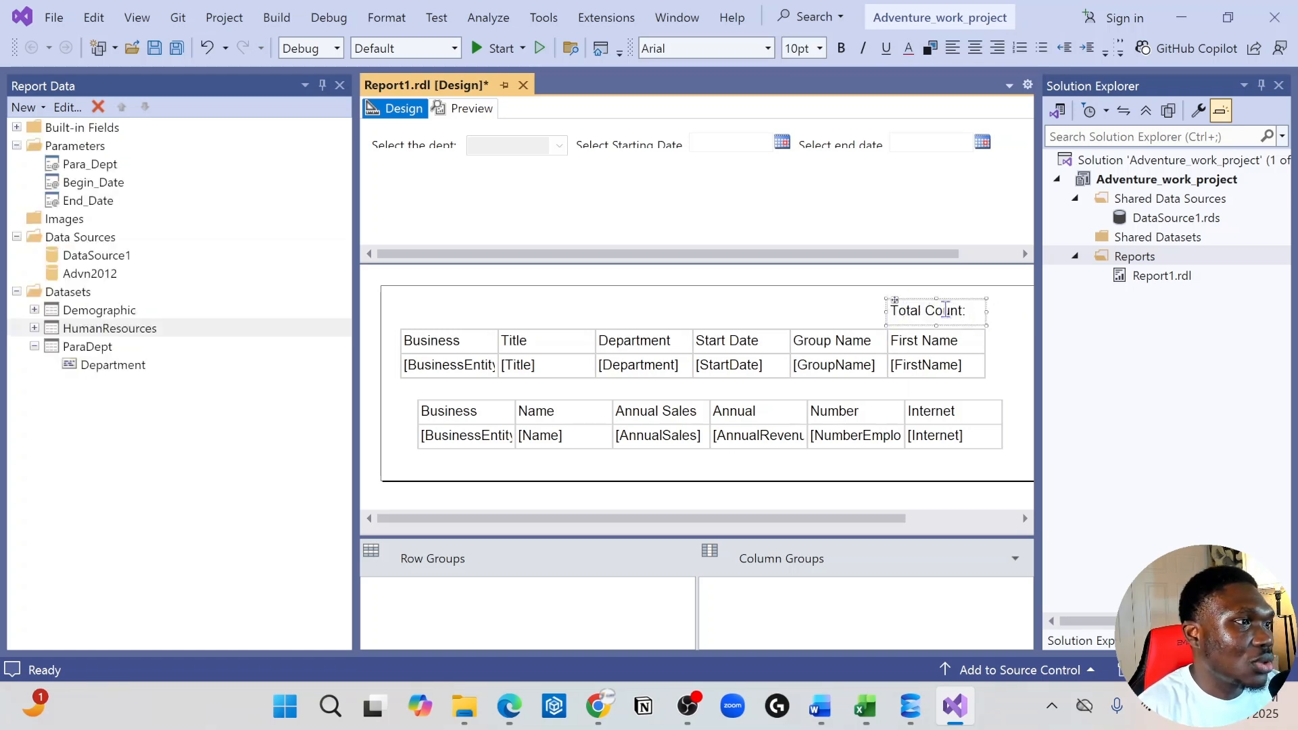
{"action": "right_click", "coordinate": [893, 308]}
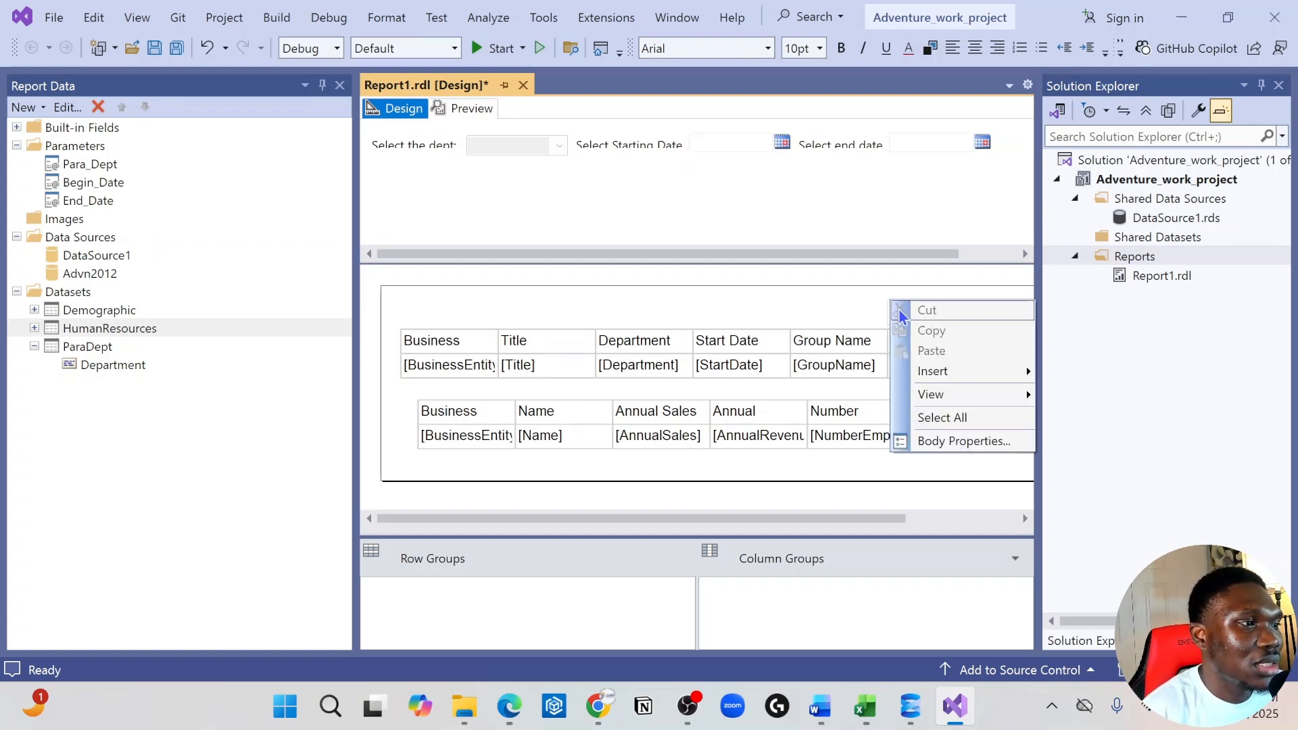
{"action": "left_click", "coordinate": [820, 278]}
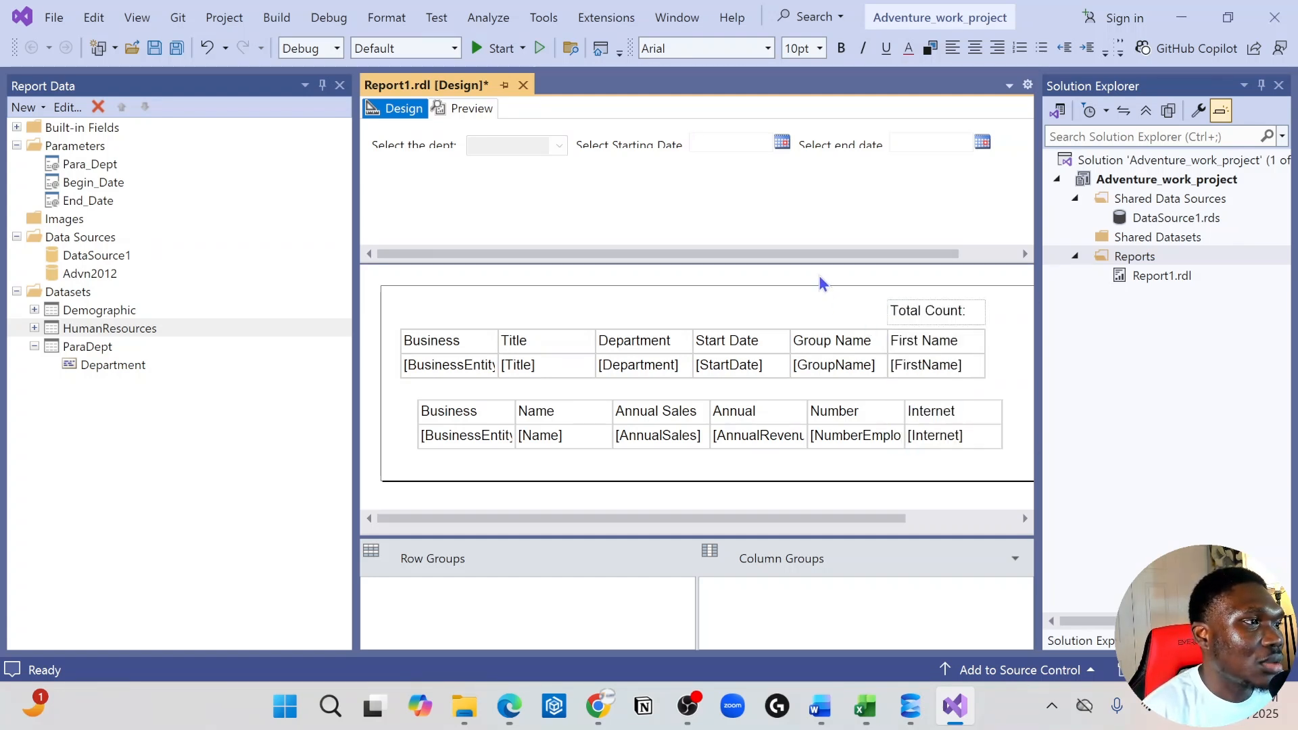
Set the text box's value expression to Sum(BusinessEntityID) from the HumanResources dataset
{"action": "left_click", "coordinate": [938, 311]}
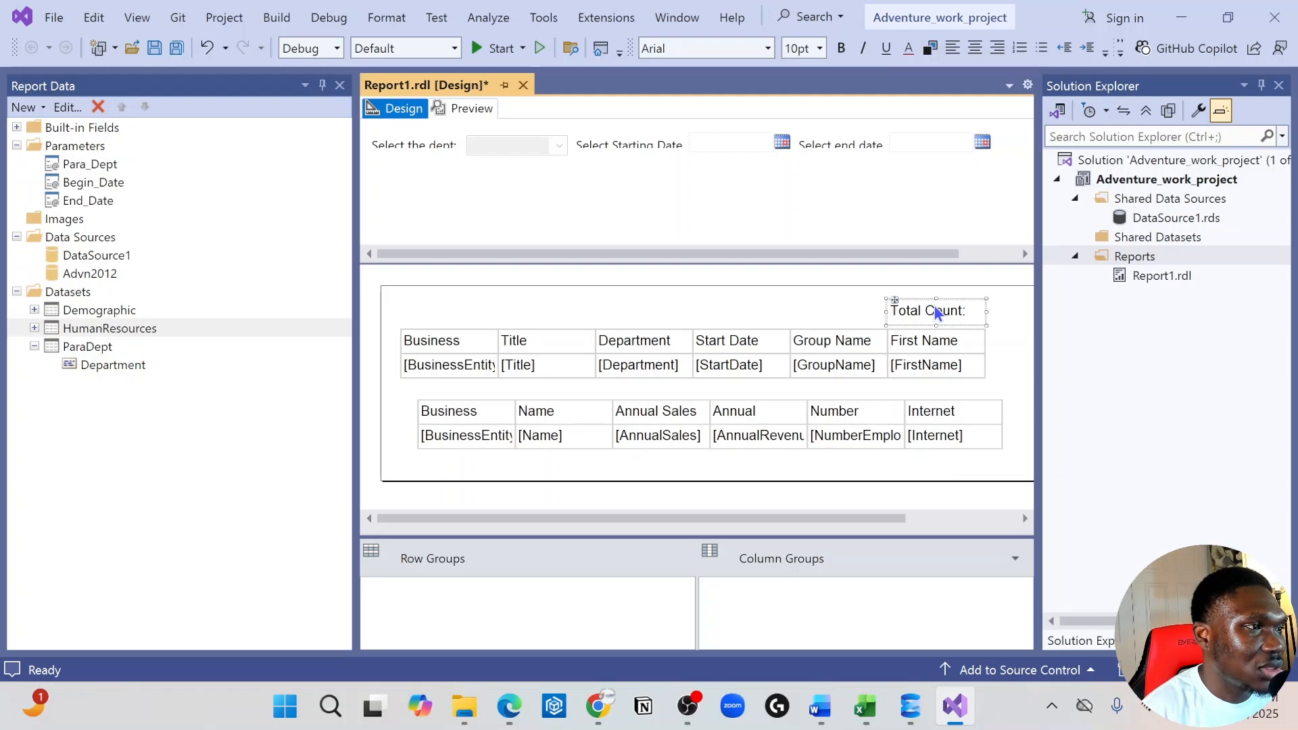
{"action": "right_click", "coordinate": [937, 311]}
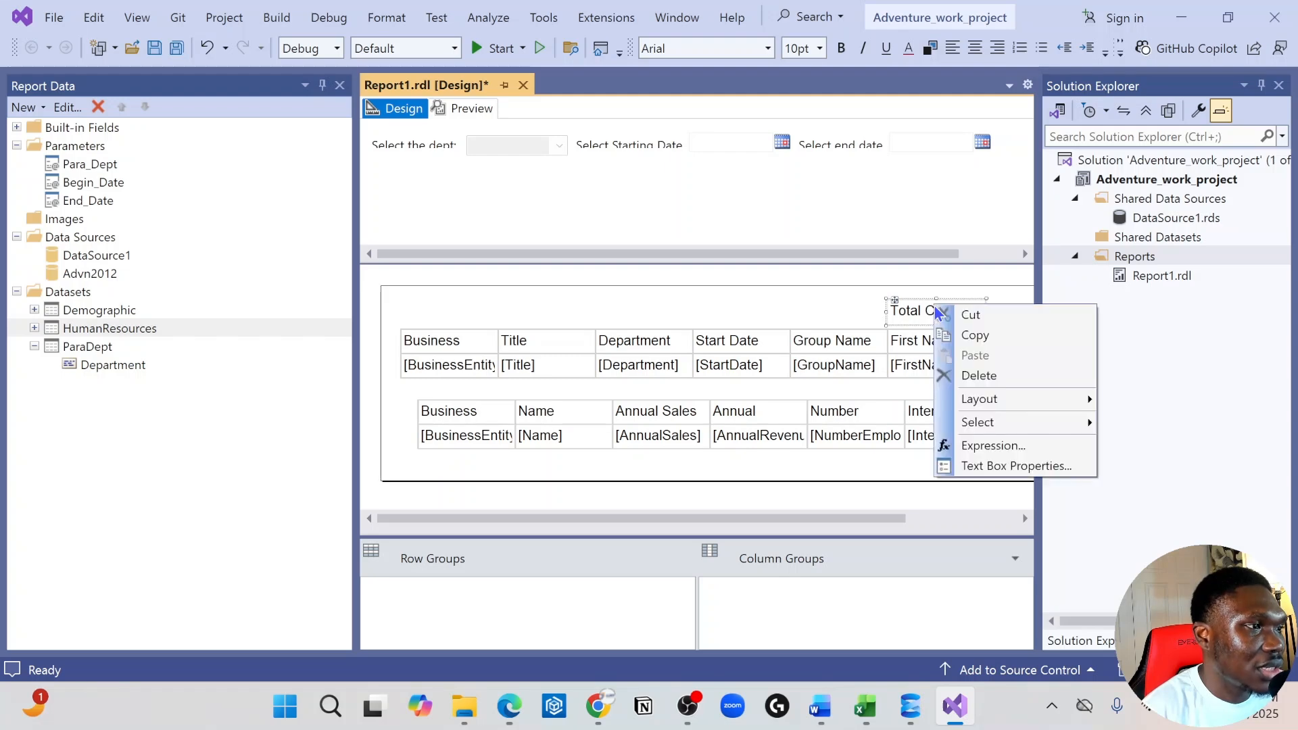
{"action": "left_click", "coordinate": [996, 450]}
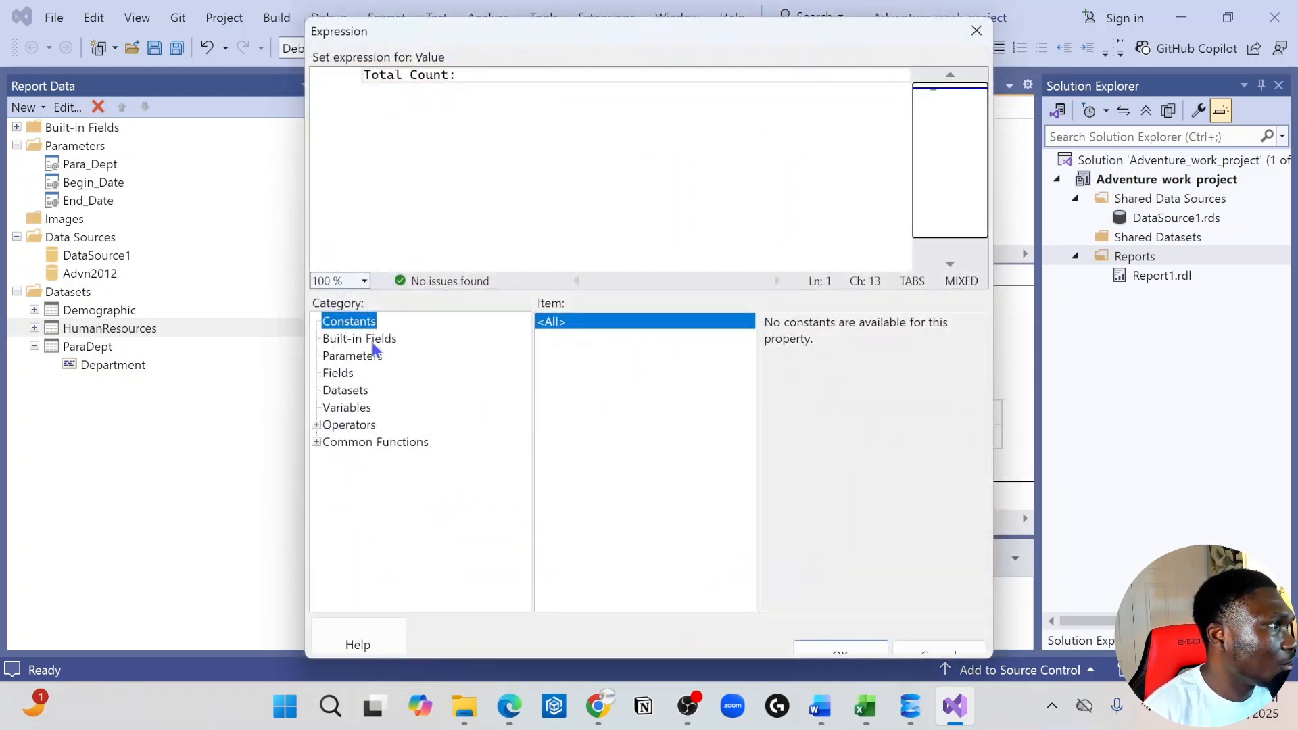
{"action": "left_click_drag", "start_coordinate": [473, 78], "coordinate": [277, 71]}
{"action": "left_click", "coordinate": [426, 84]}
{"action": "left_click", "coordinate": [485, 75]}
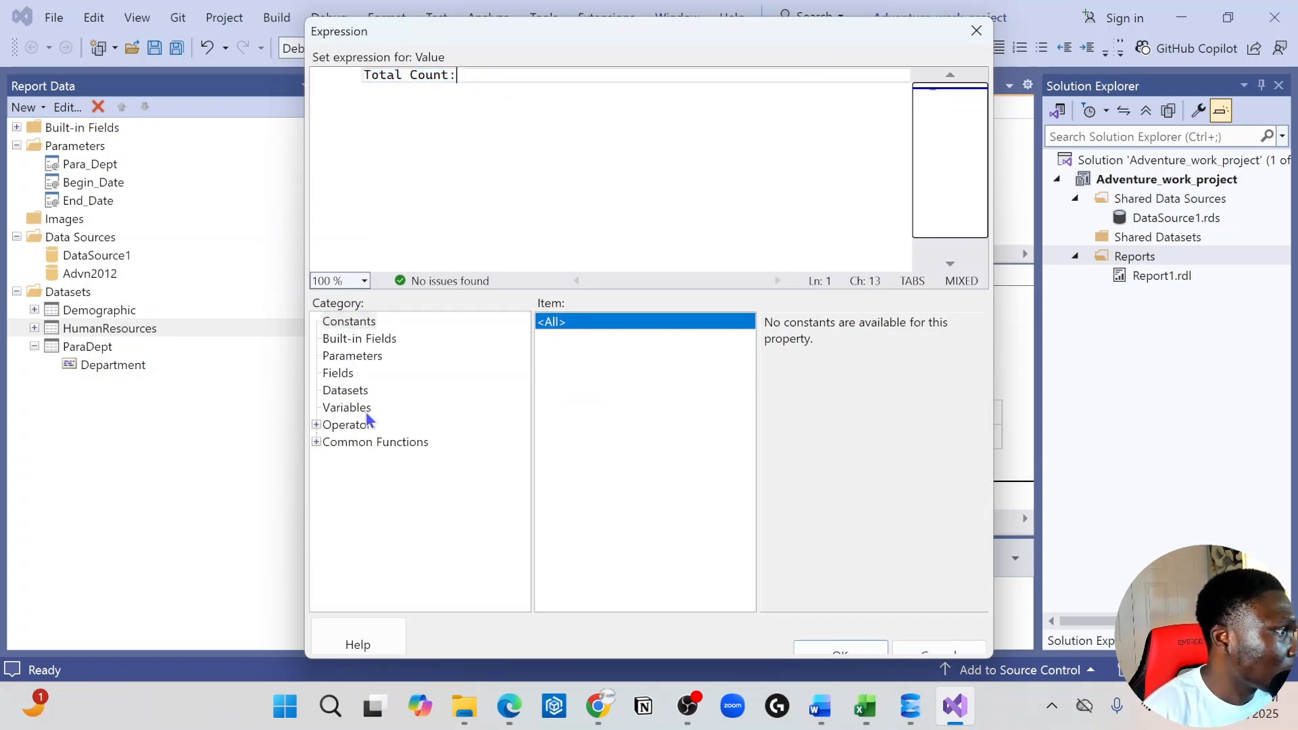
{"action": "left_click", "coordinate": [343, 390]}
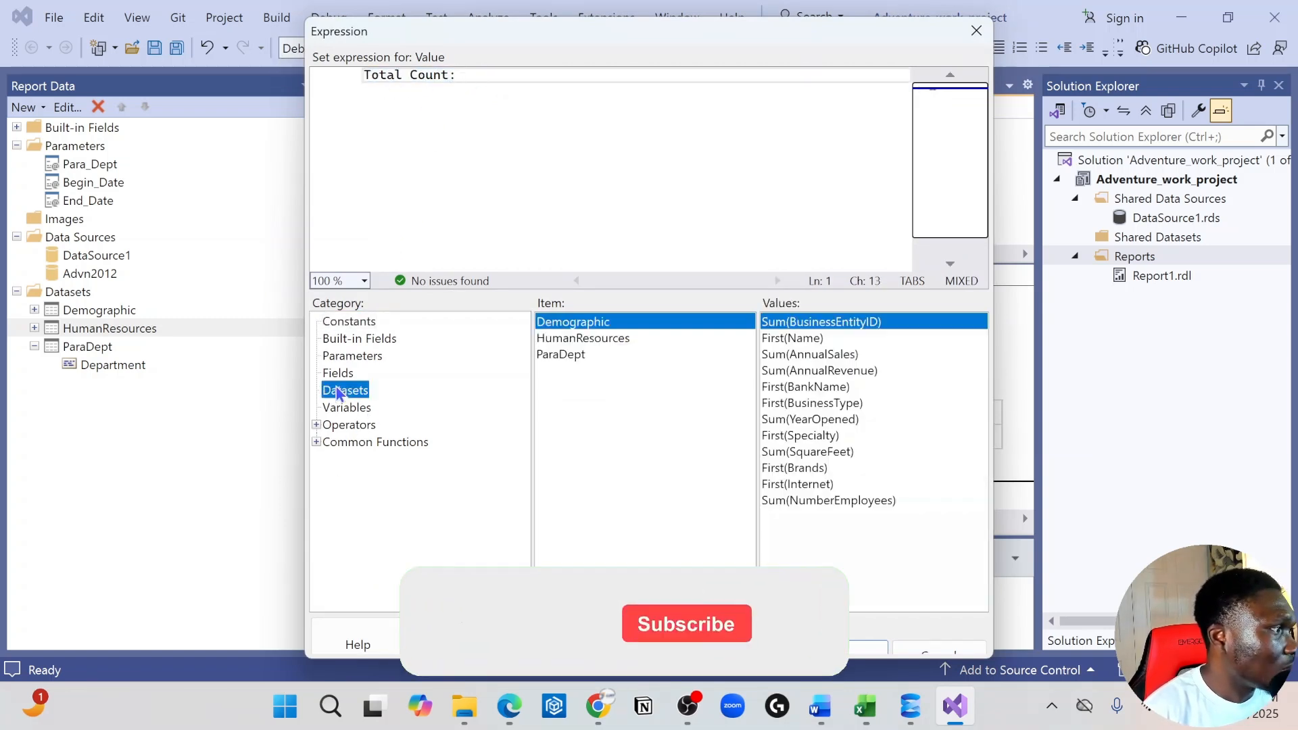
{"action": "left_click", "coordinate": [601, 344]}
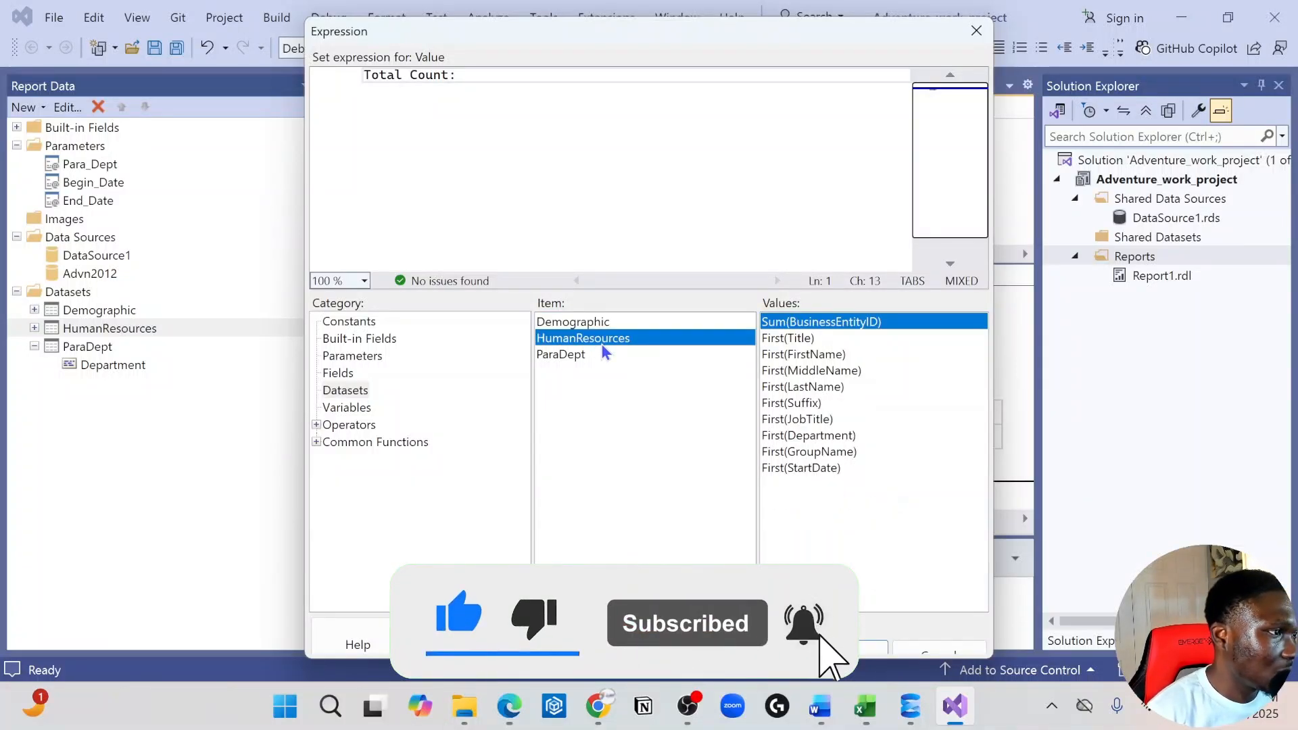
{"action": "double_click", "coordinate": [814, 321]}
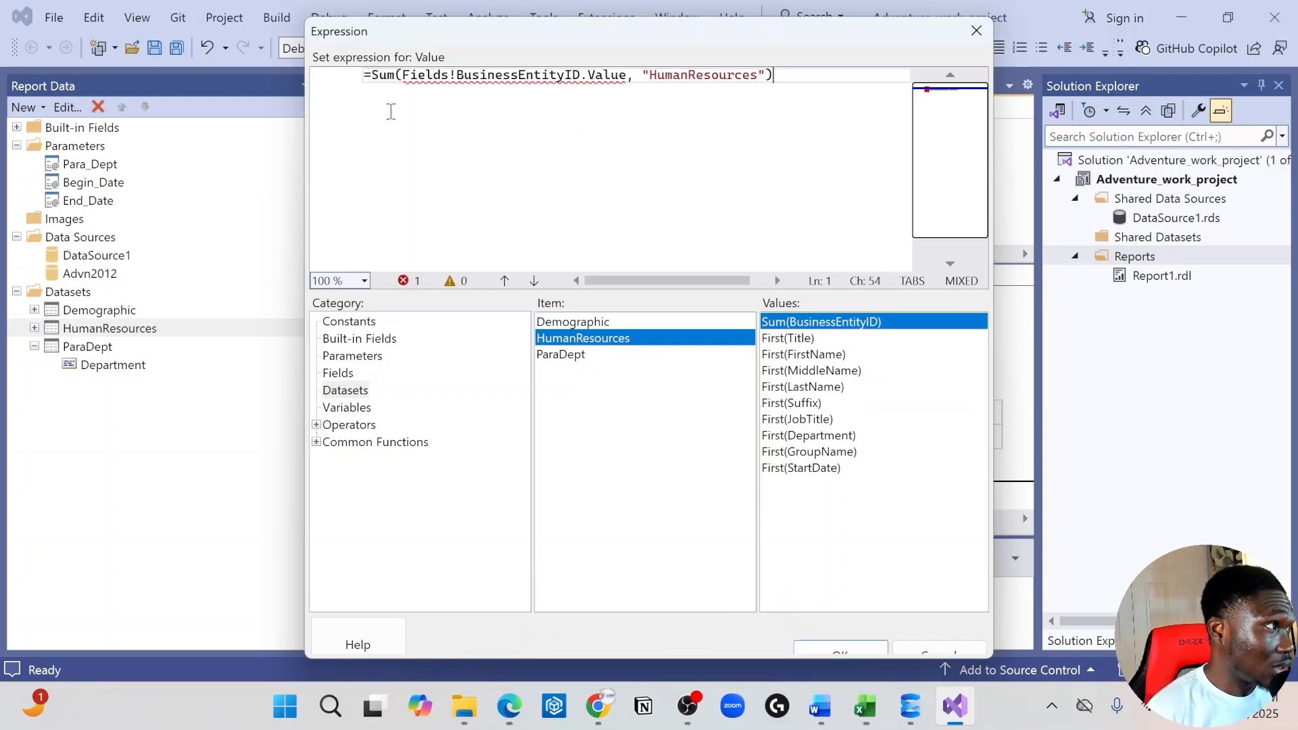
Change the Sum function in the expression to Count and apply the expression to the text box
{"action": "left_click", "coordinate": [400, 76]}
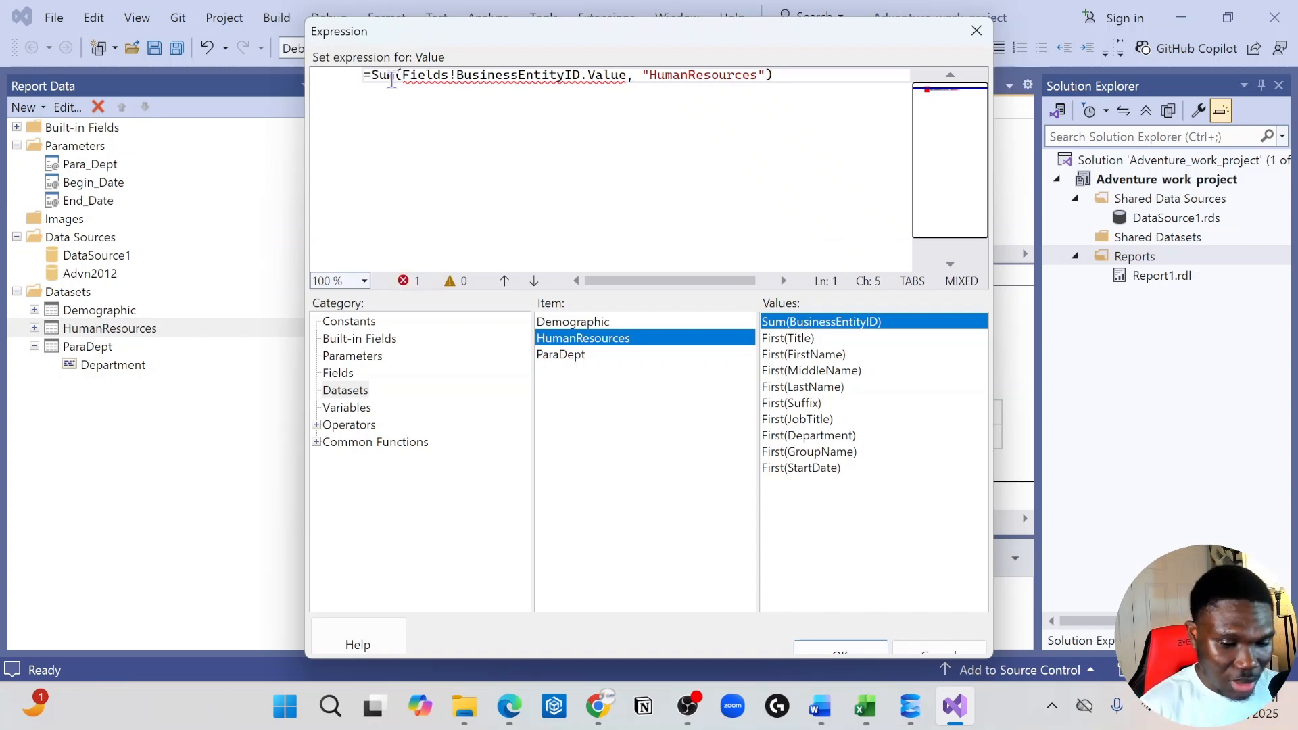
{"action": "key", "text": "BackSpace"}
{"action": "key", "text": "BackSpace"}
{"action": "key", "text": "BackSpace"}
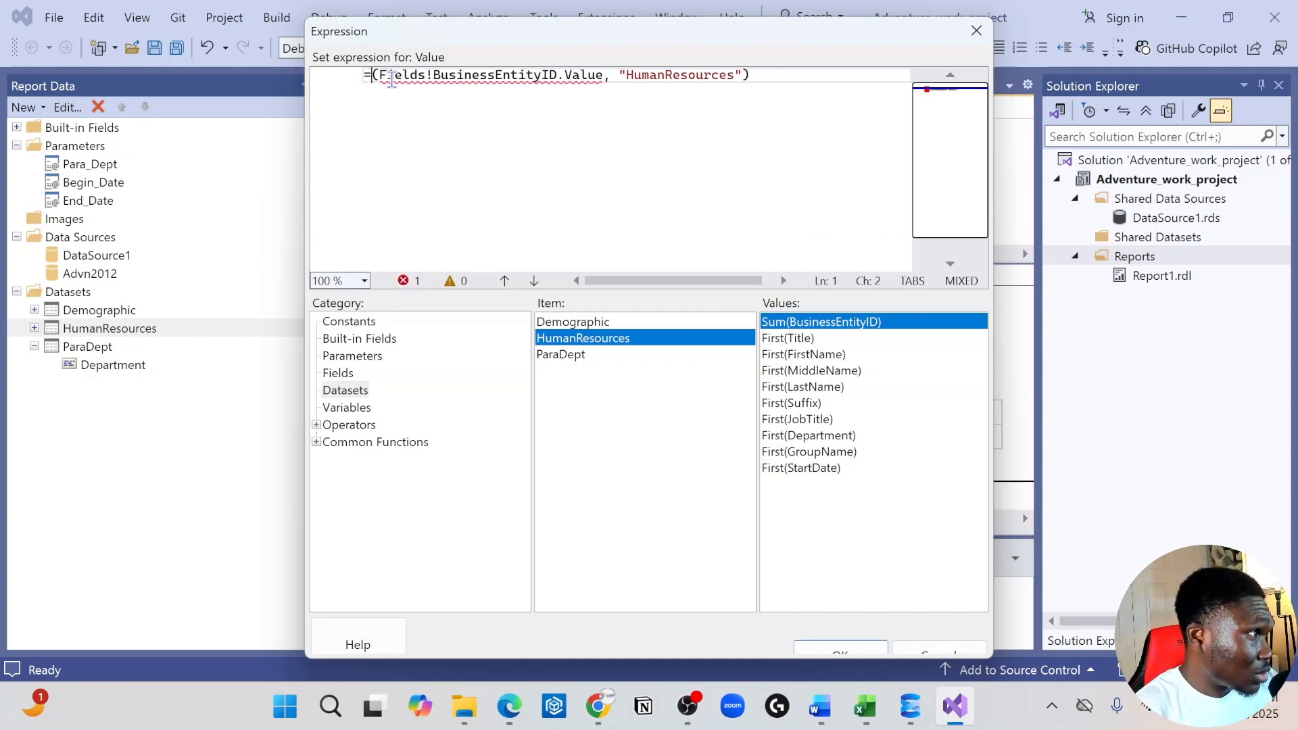
{"action": "type", "text": "Count"}
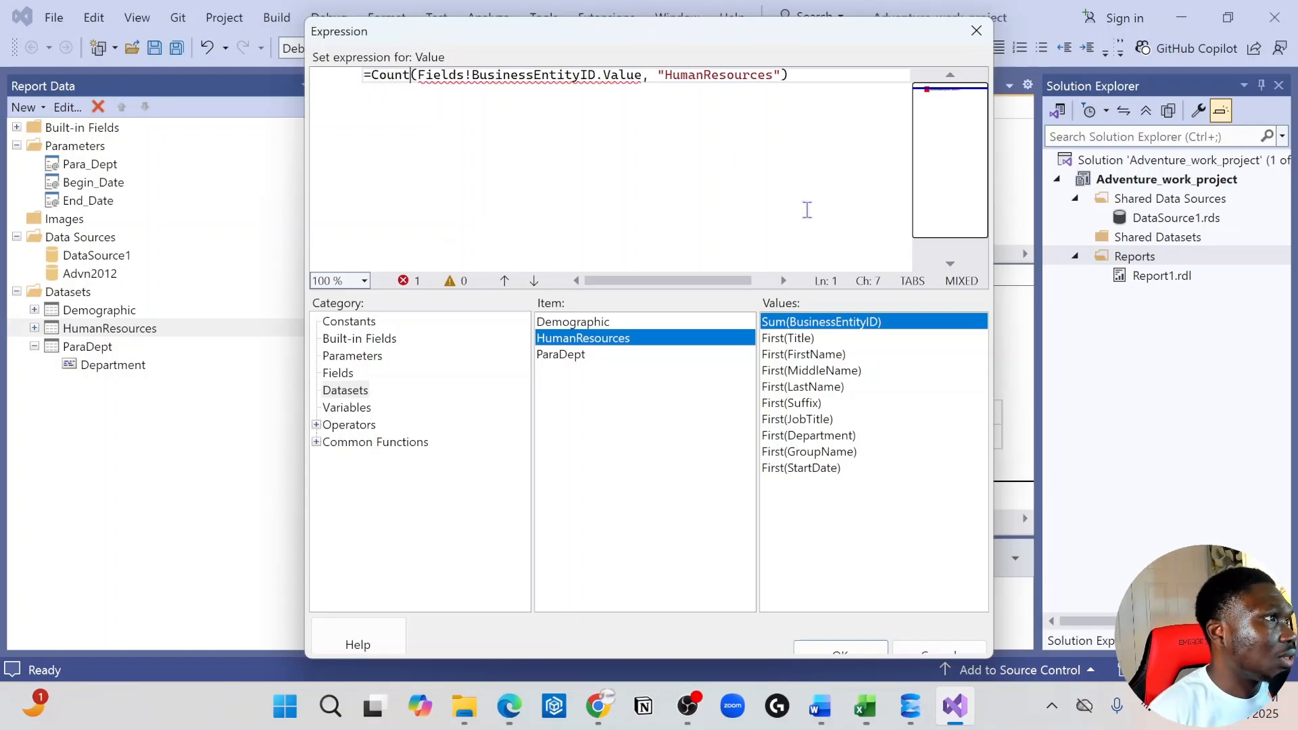
{"action": "left_click", "coordinate": [842, 650]}
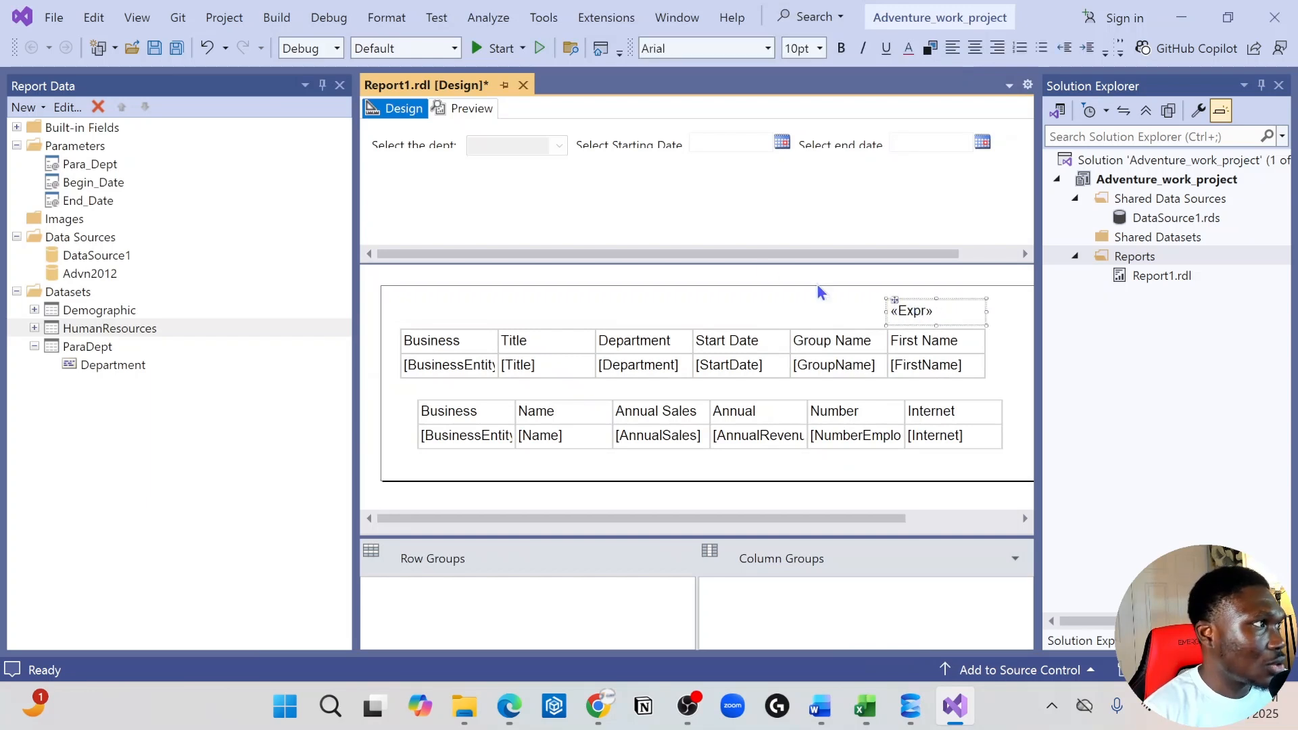
Insert the label "Total Count:" in front of the expression in the text box above the First Name column
{"action": "left_click", "coordinate": [891, 311]}
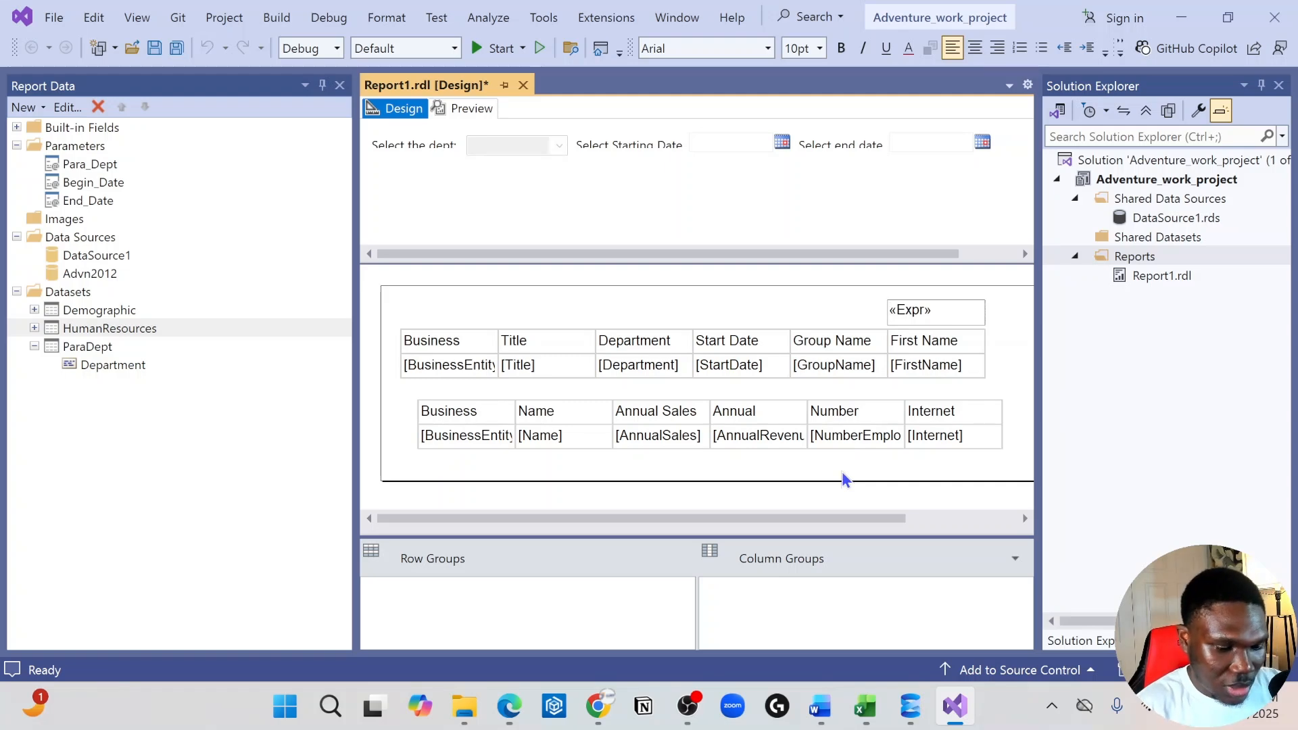
{"action": "type", "text": "Total Cpou"}
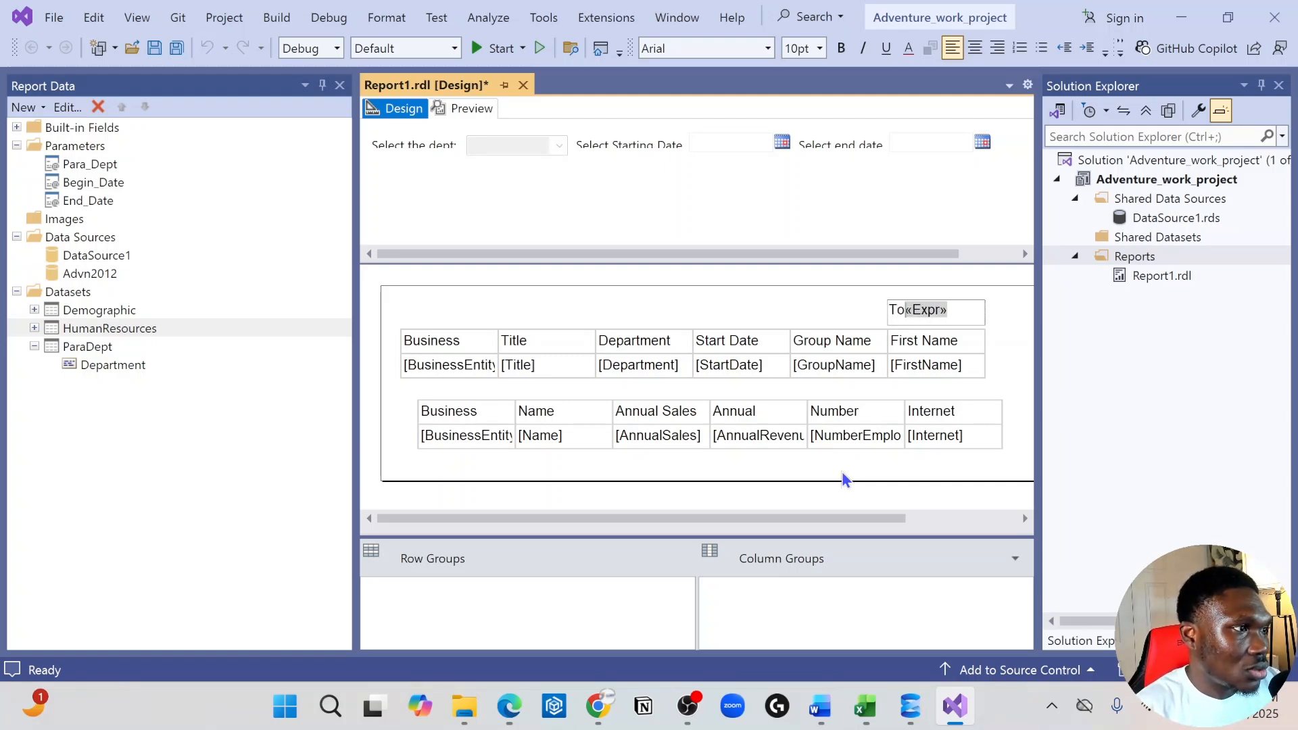
{"action": "key", "text": "BackSpace"}
{"action": "key", "text": "BackSpace"}
{"action": "key", "text": "BackSpace"}
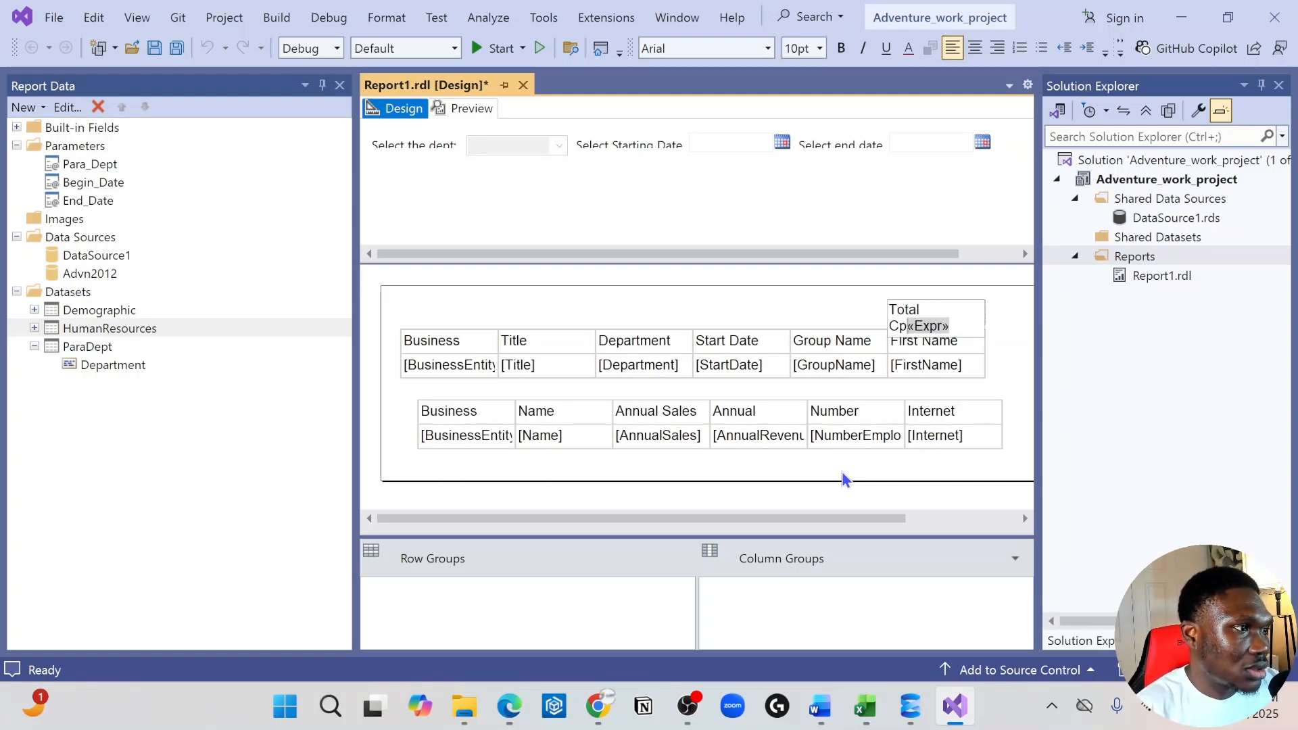
{"action": "type", "text": "ount"}
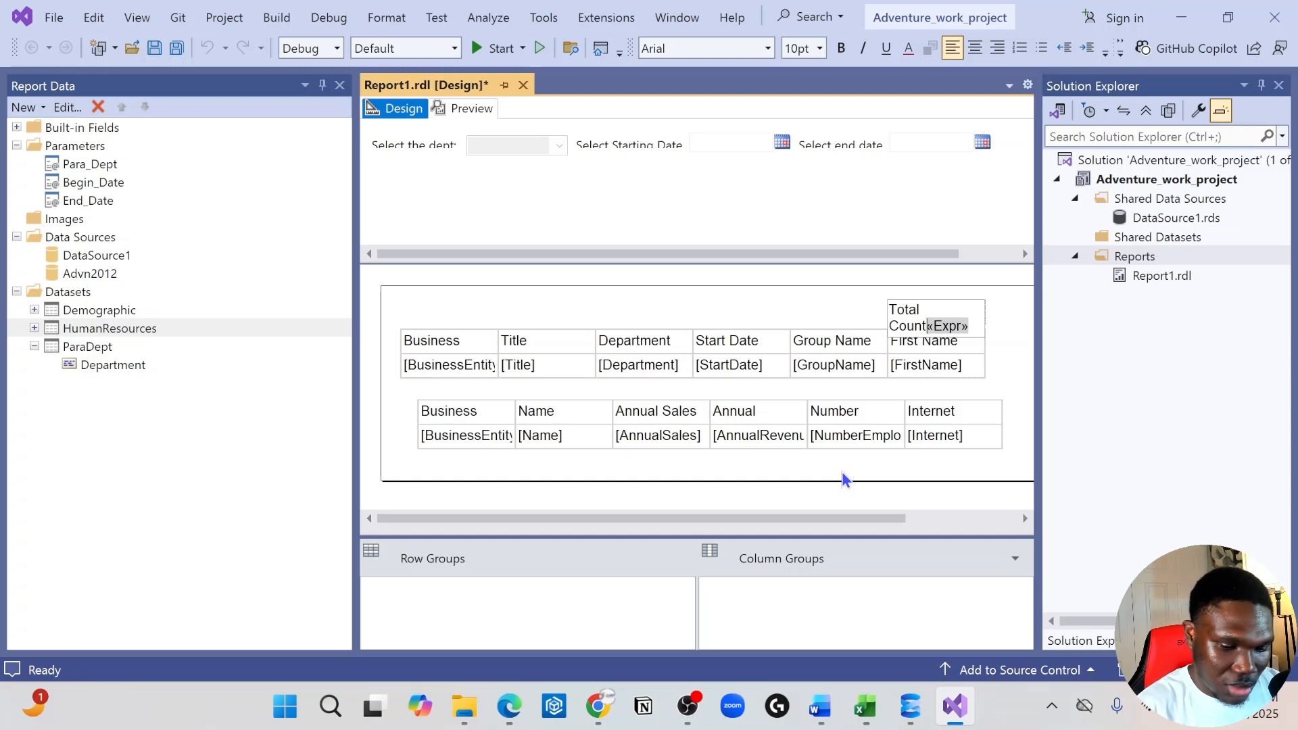
{"action": "type", "text": ":"}
{"action": "left_click", "coordinate": [1058, 323]}
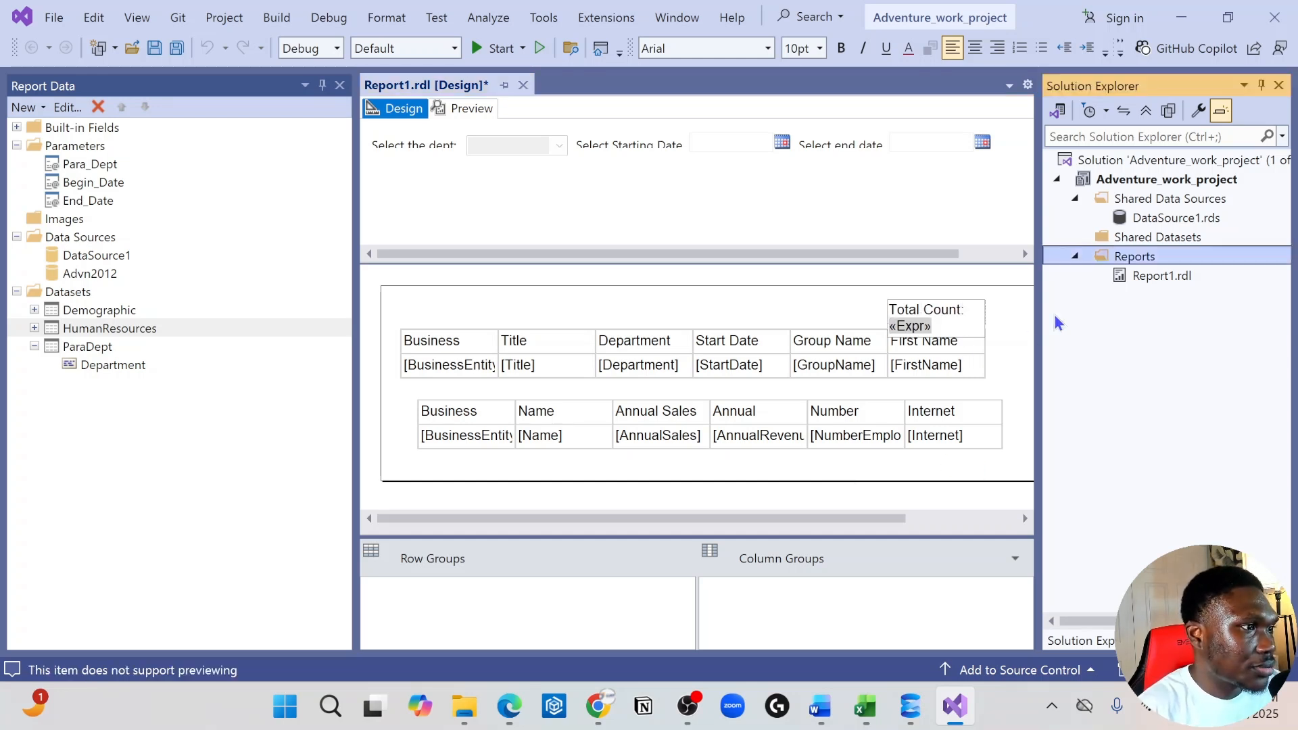
{"action": "left_click", "coordinate": [1015, 325]}
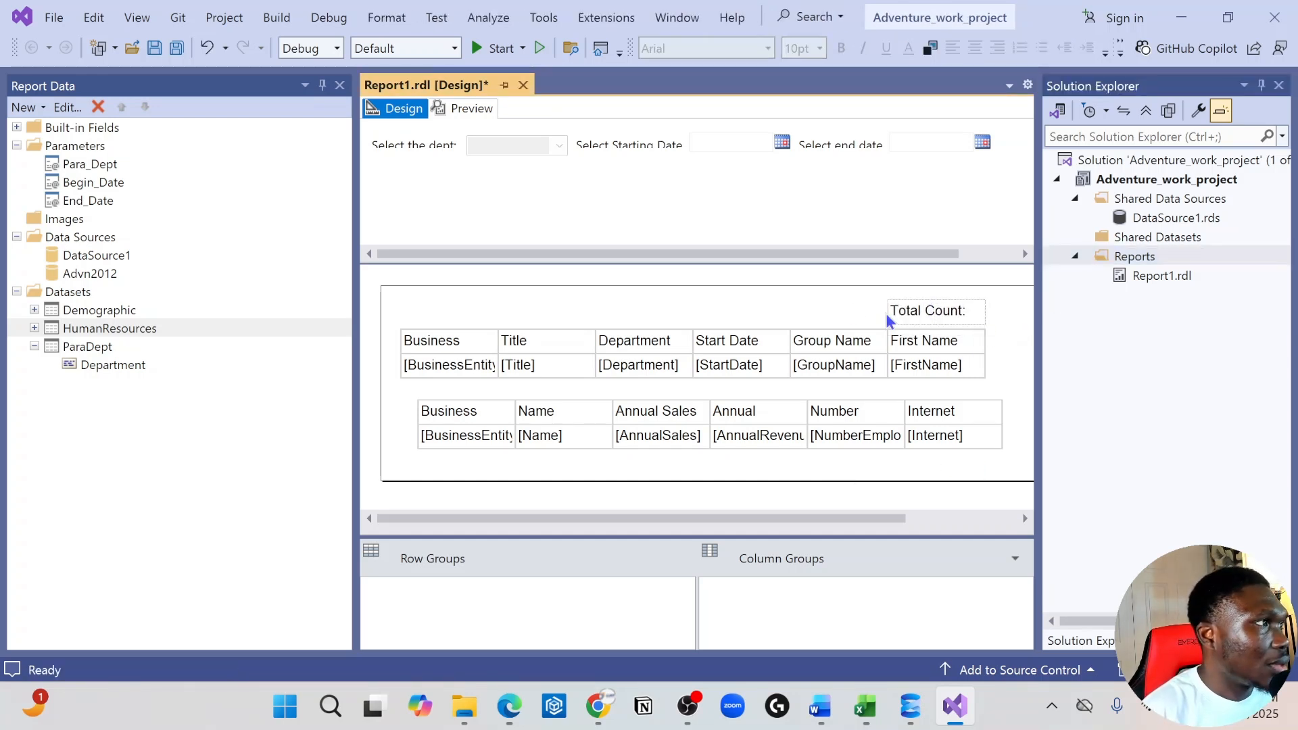
Preview the report with all departments selected and the starting date set to 10/15/2009
{"action": "left_click", "coordinate": [469, 109]}
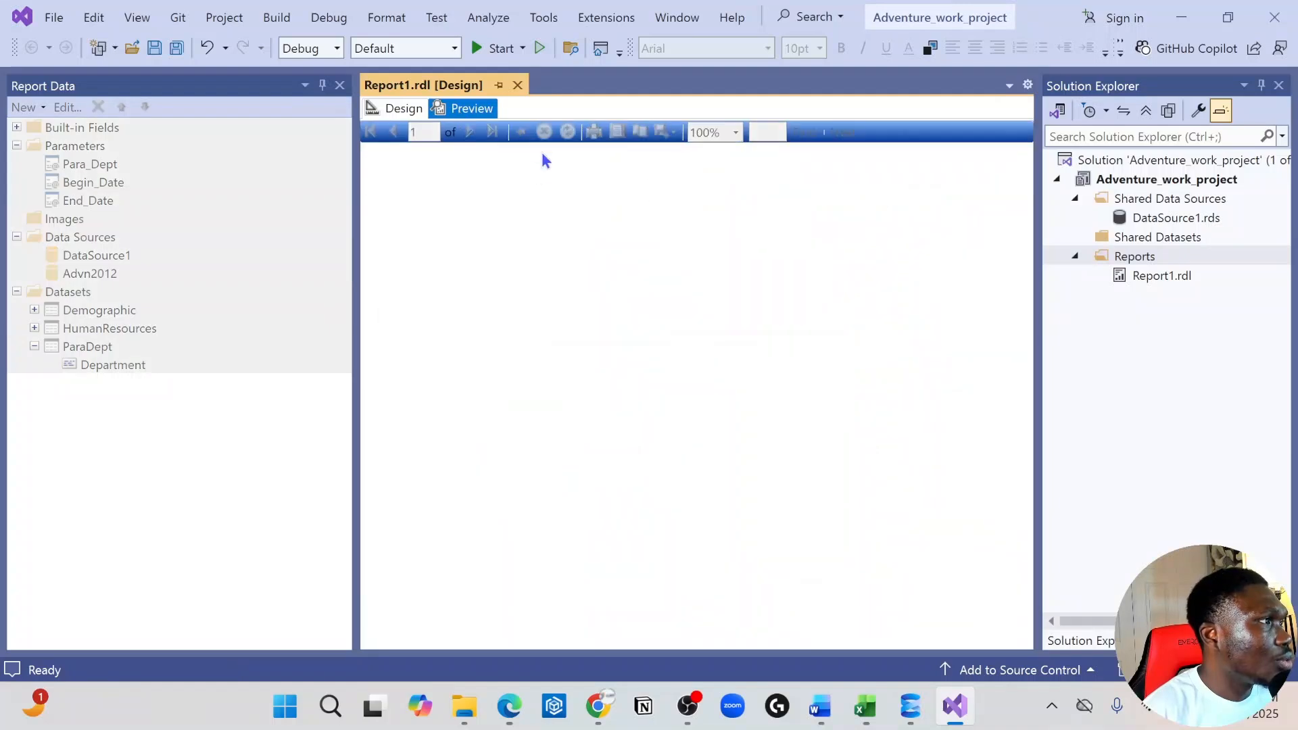
{"action": "left_click", "coordinate": [533, 135]}
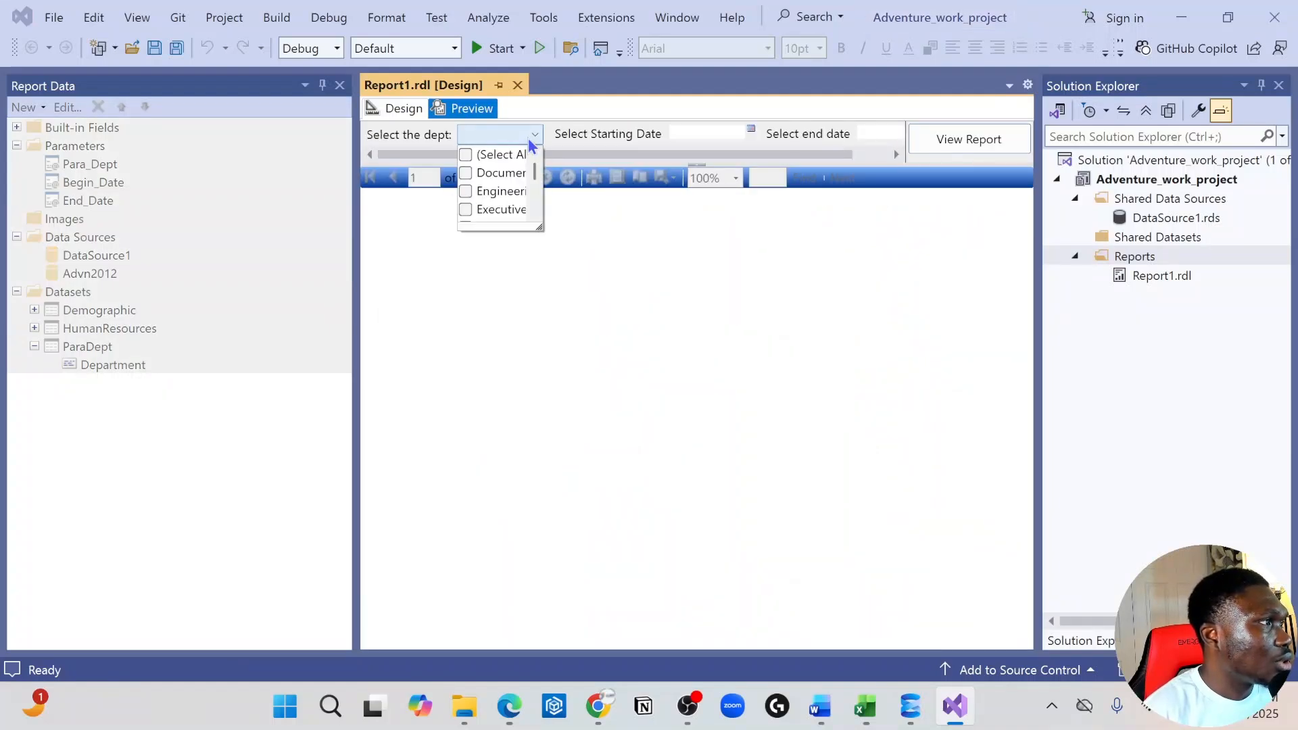
{"action": "left_click", "coordinate": [465, 156]}
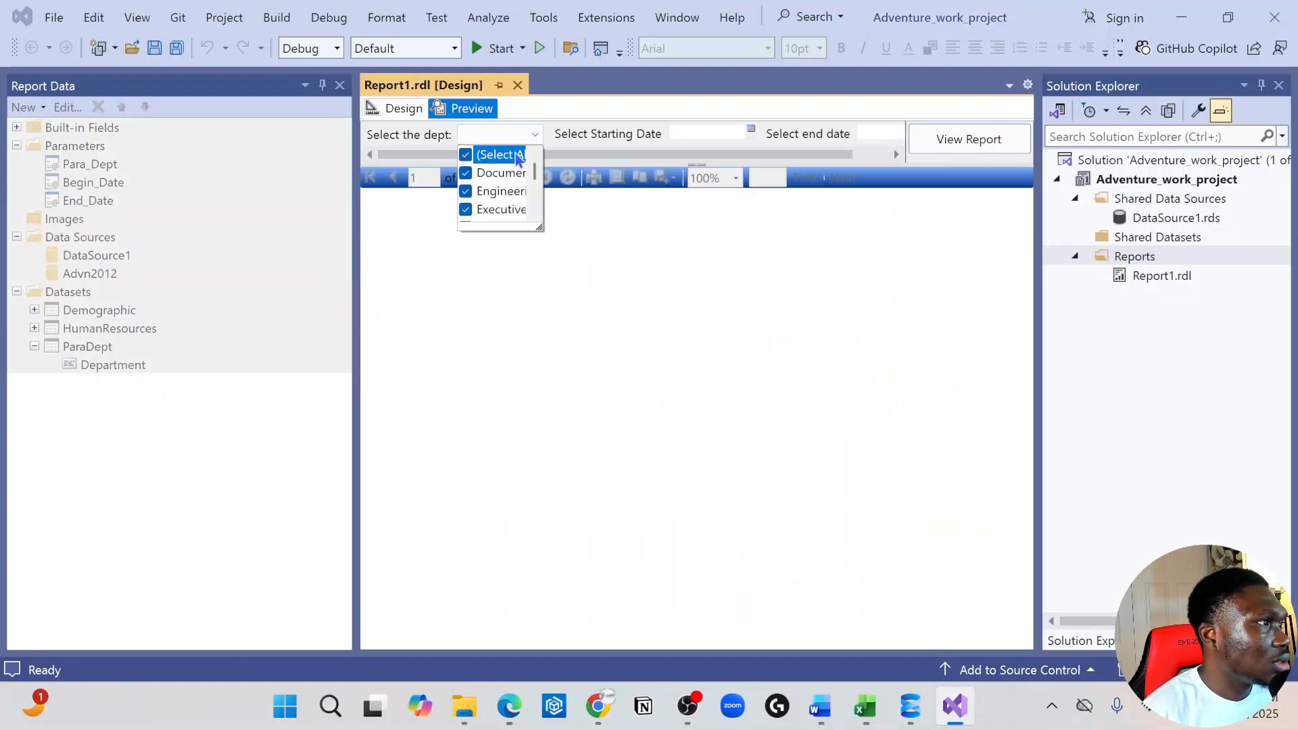
{"action": "left_click", "coordinate": [716, 130]}
{"action": "left_click", "coordinate": [751, 130]}
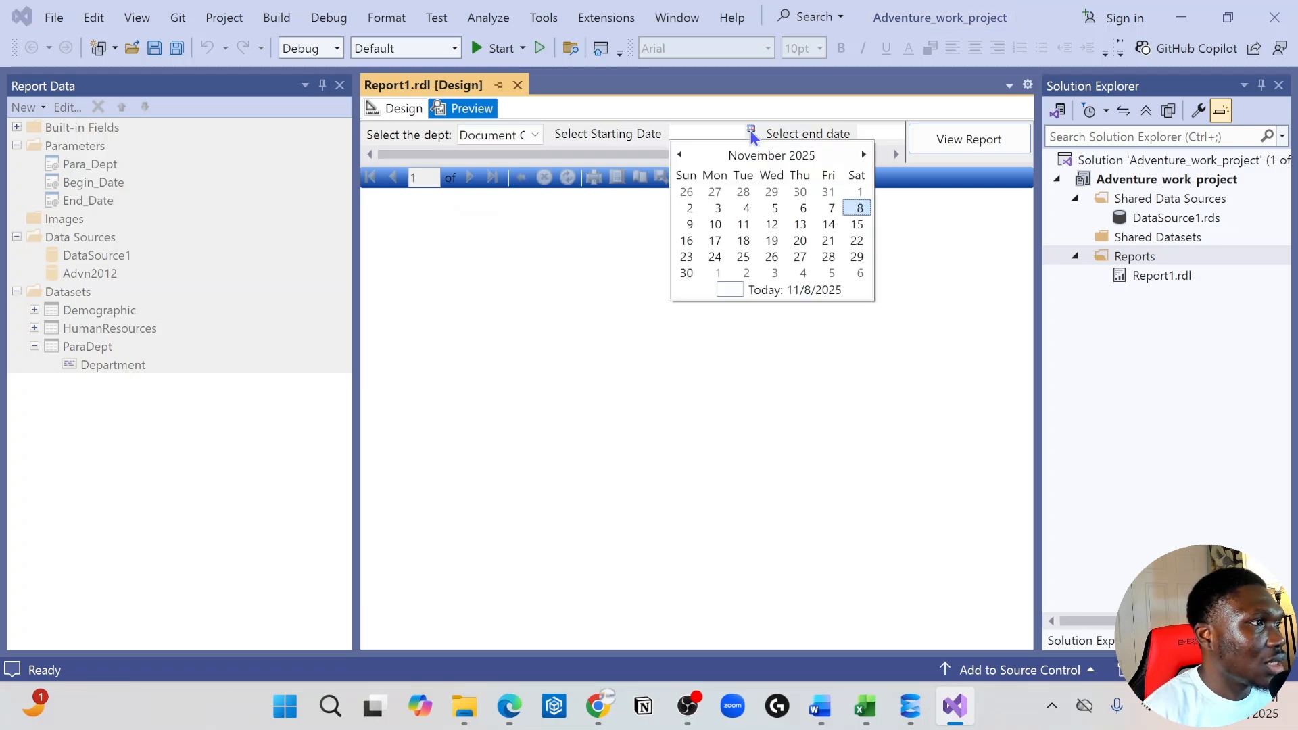
{"action": "left_click", "coordinate": [752, 153]}
{"action": "left_click", "coordinate": [769, 159]}
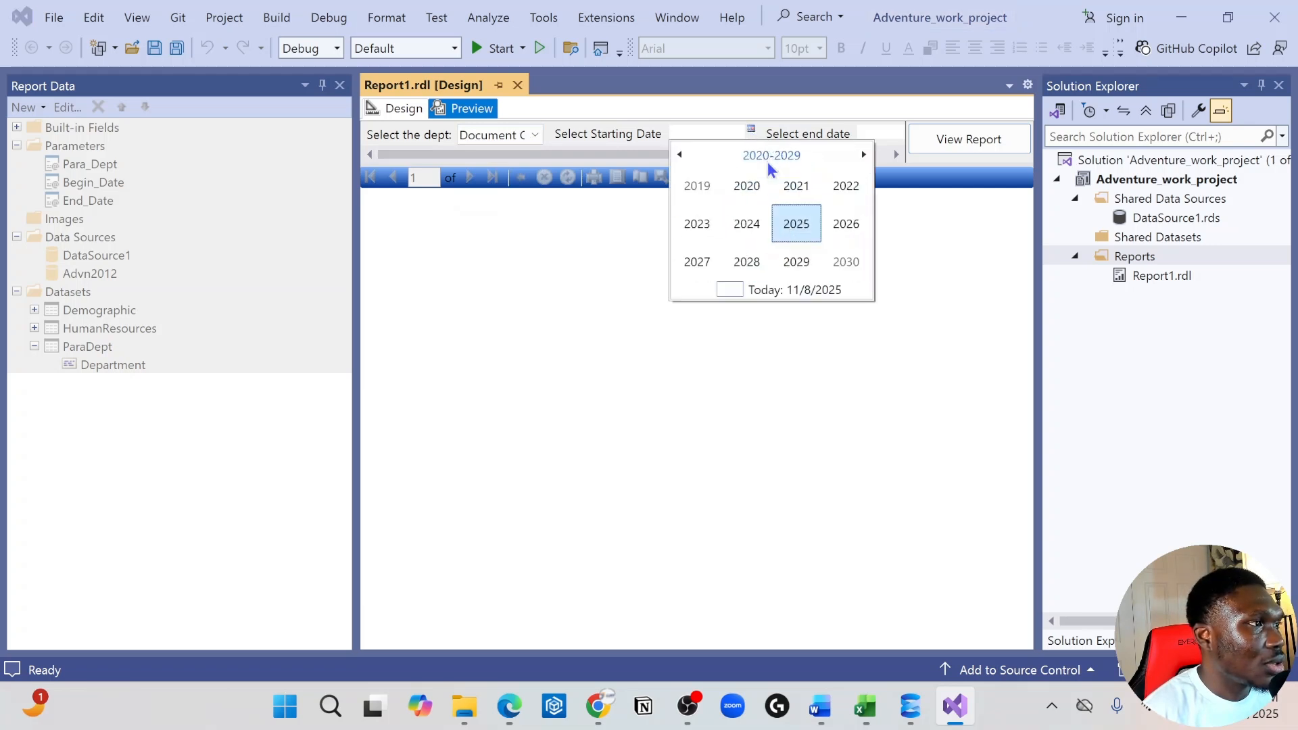
{"action": "left_click", "coordinate": [678, 154]}
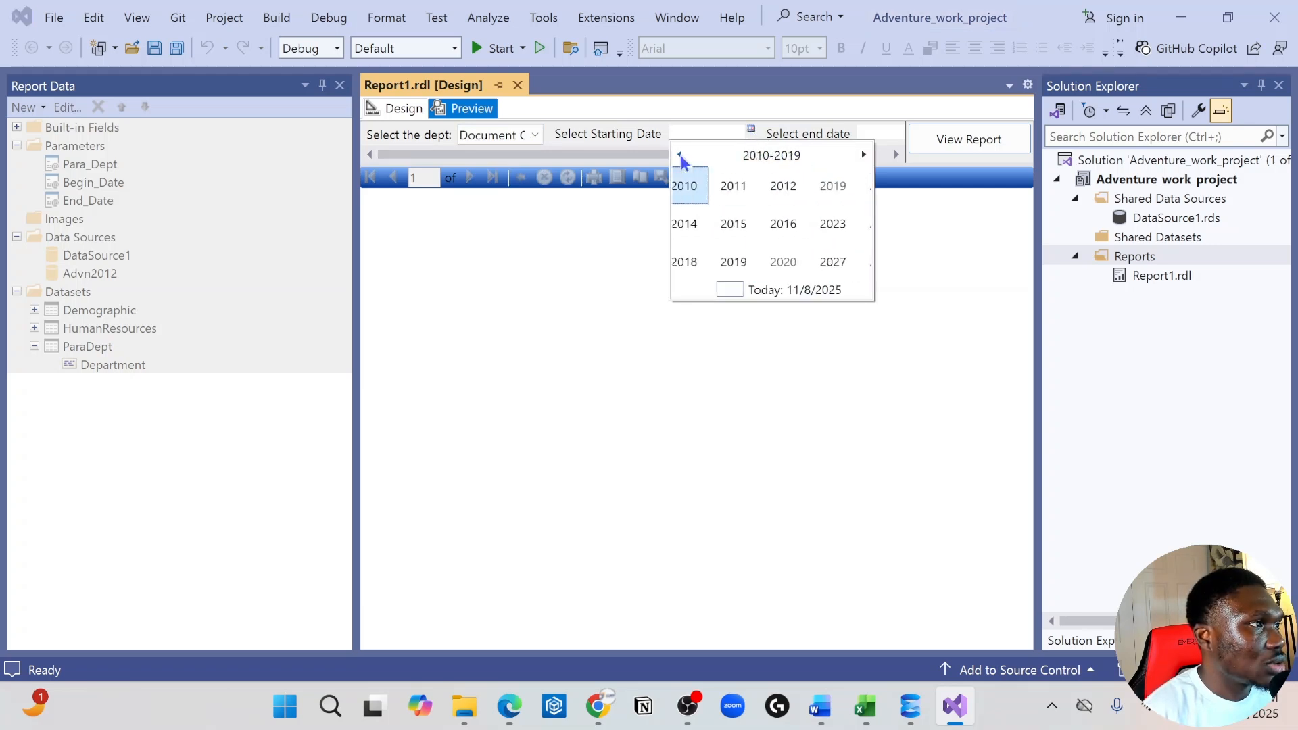
{"action": "left_click", "coordinate": [697, 185]}
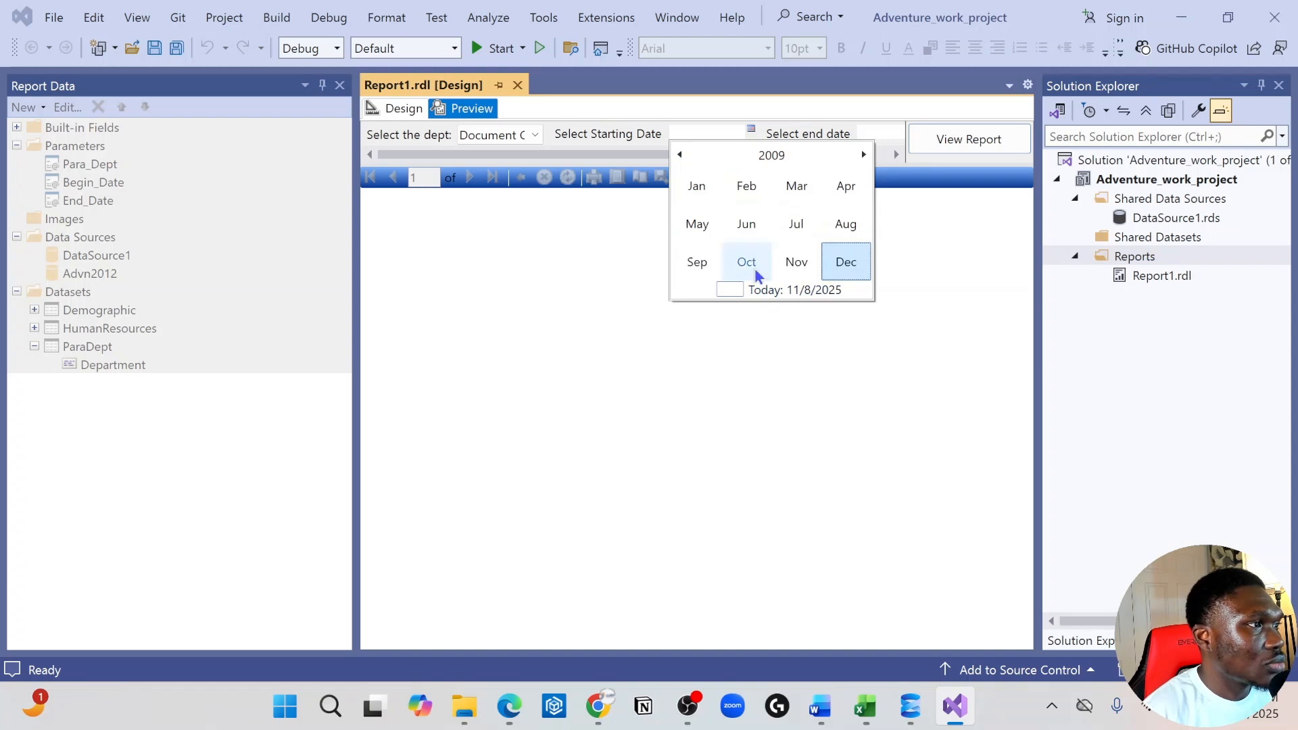
{"action": "left_click", "coordinate": [749, 261]}
{"action": "left_click", "coordinate": [799, 227]}
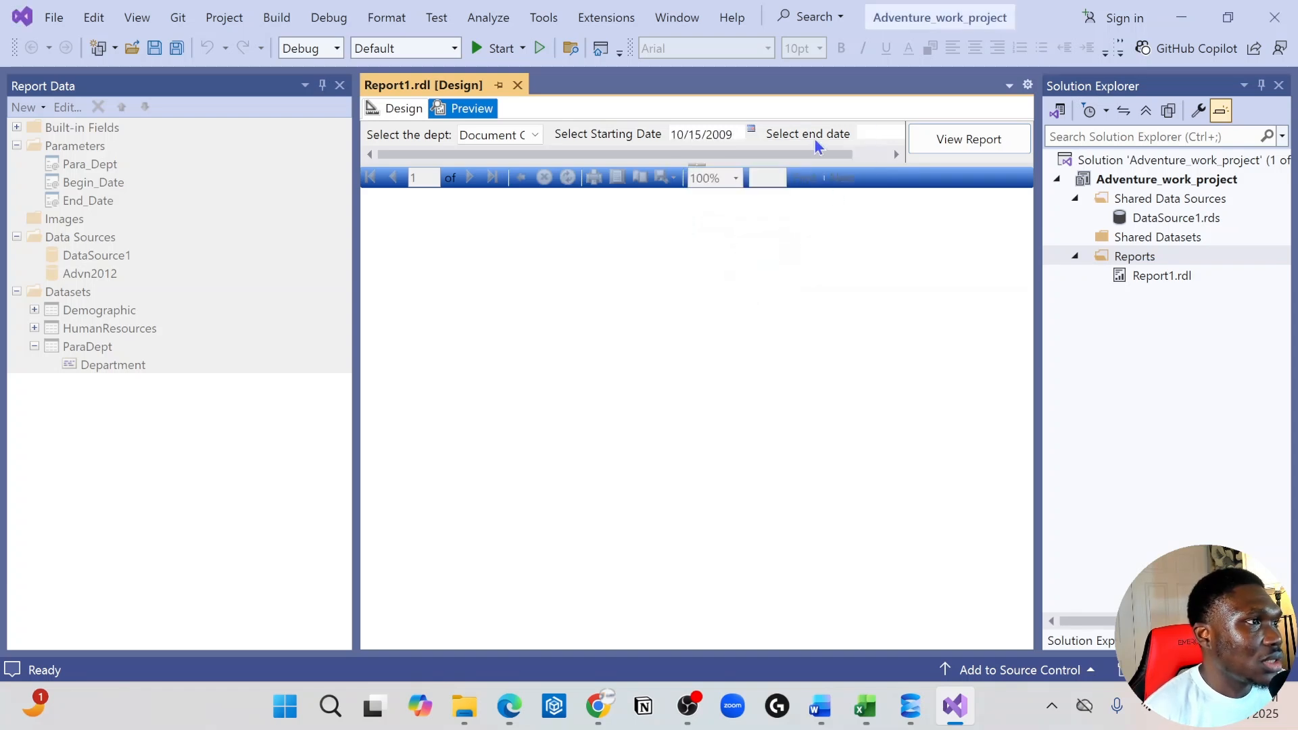
Set the end date to 11/5/2025, run the report, and check the total count above the first table
{"action": "left_click", "coordinate": [880, 136]}
{"action": "left_click_drag", "start_coordinate": [844, 156], "coordinate": [893, 154]}
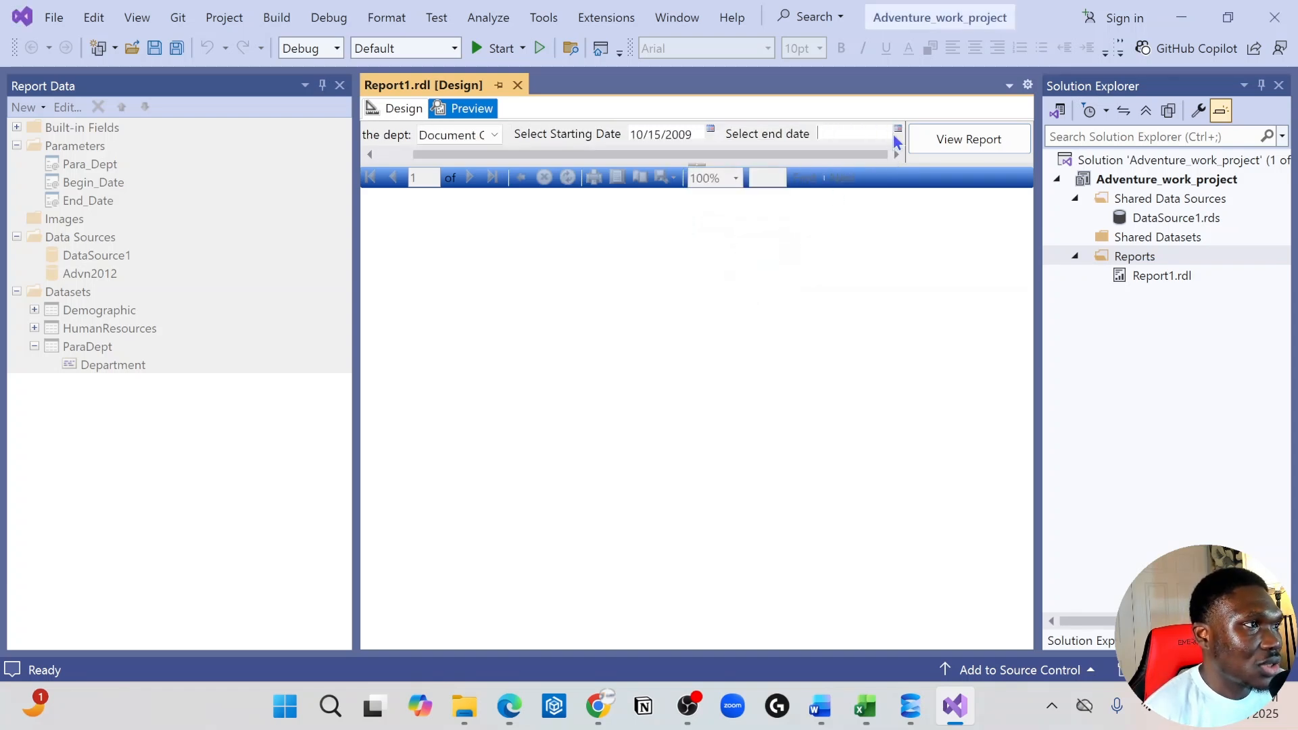
{"action": "left_click", "coordinate": [897, 129]}
{"action": "left_click", "coordinate": [917, 208]}
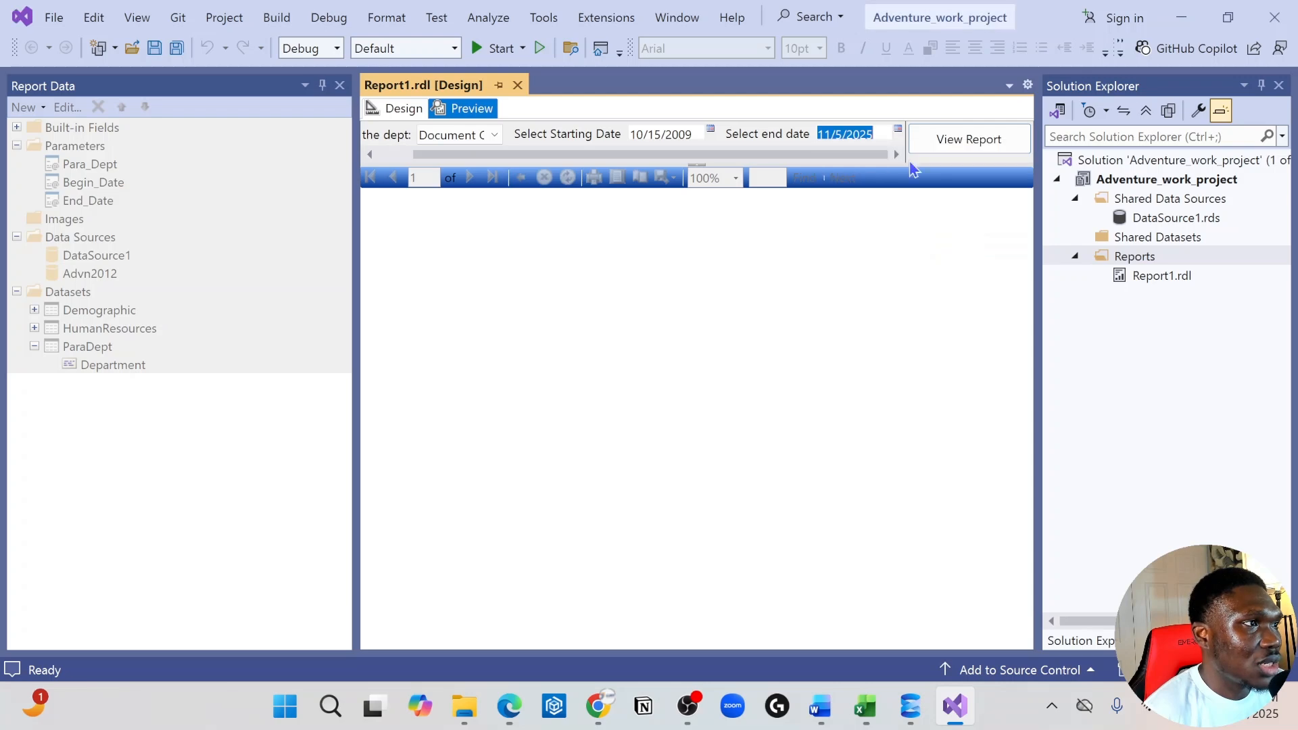
{"action": "left_click", "coordinate": [952, 144]}
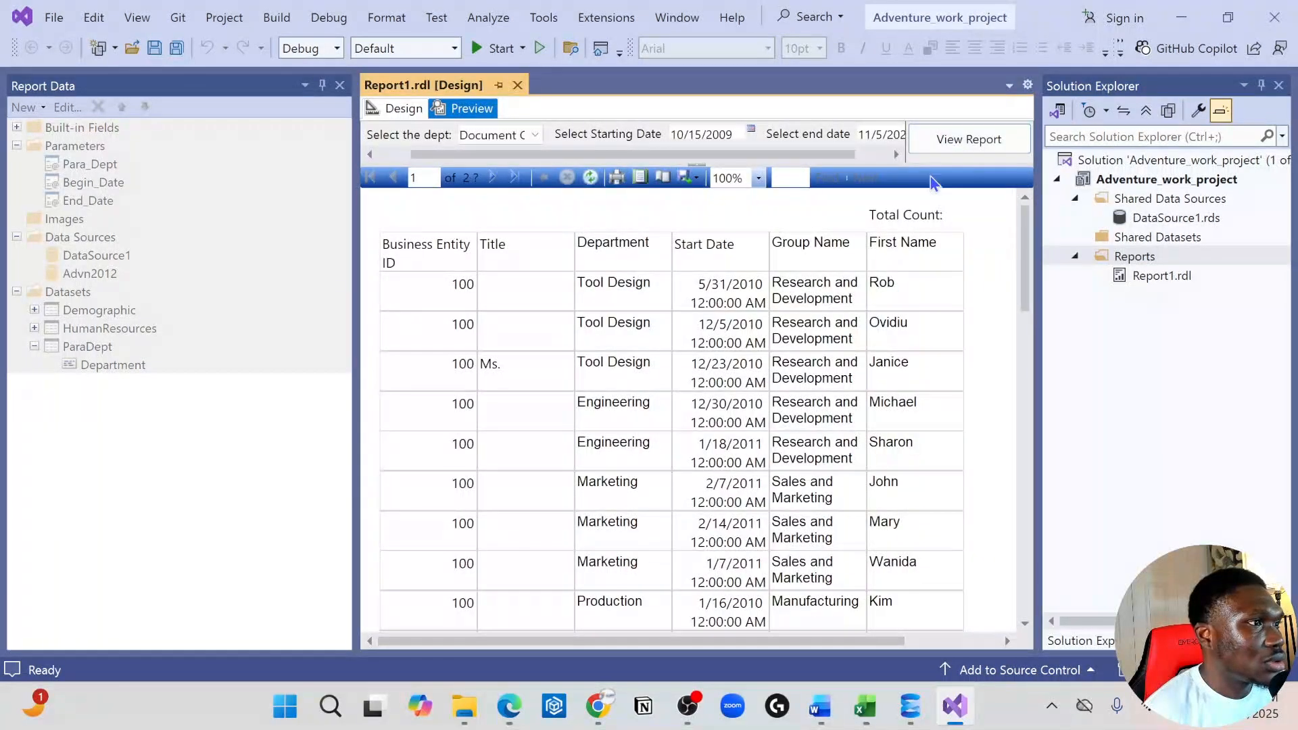
{"action": "scroll", "coordinate": [901, 250], "scroll_direction": "down", "scroll_amount": 2}
{"action": "scroll", "coordinate": [901, 250], "scroll_direction": "up", "scroll_amount": 2}
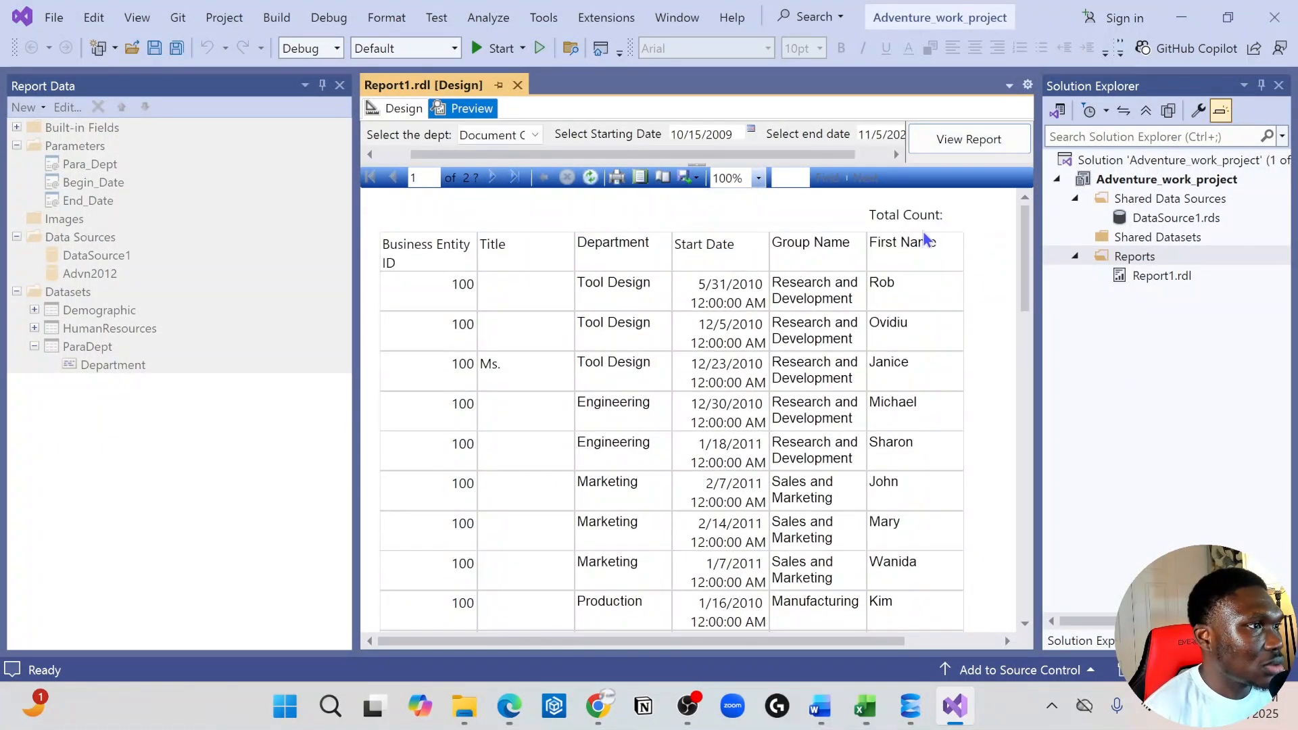
{"action": "scroll", "coordinate": [973, 301], "scroll_direction": "down", "scroll_amount": 3}
{"action": "scroll", "coordinate": [959, 284], "scroll_direction": "up", "scroll_amount": 3}
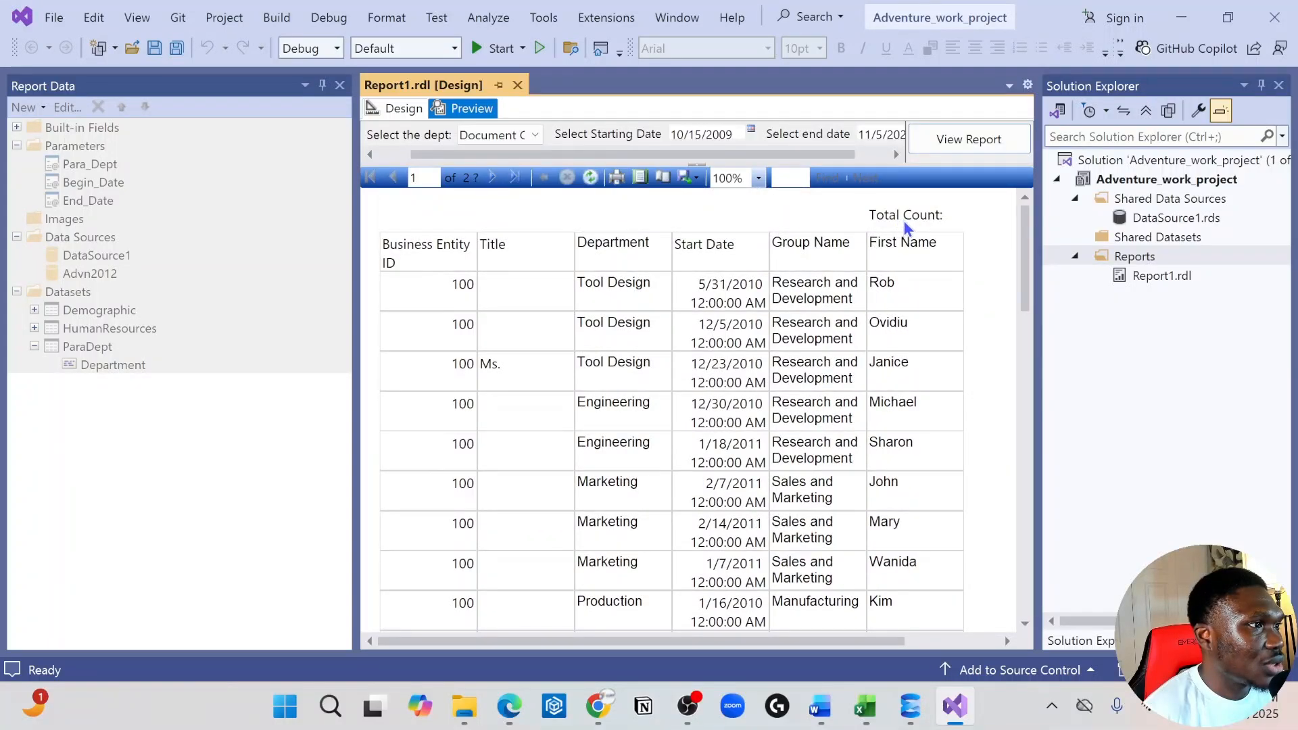
Return to the report design and delete the "Total Count:" label from the text box, keeping only the expression
{"action": "left_click", "coordinate": [387, 111]}
{"action": "double_click", "coordinate": [960, 312]}
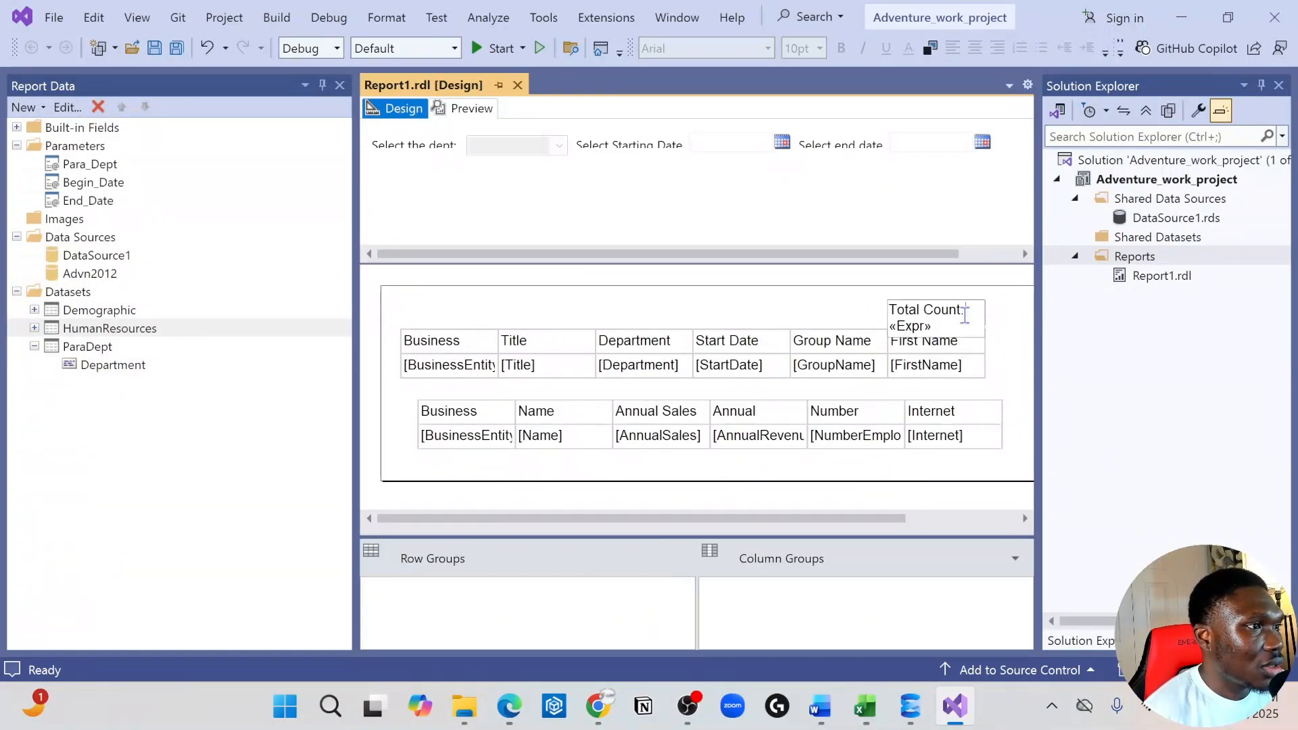
{"action": "left_click_drag", "start_coordinate": [968, 310], "coordinate": [861, 307]}
{"action": "key", "text": "BackSpace"}
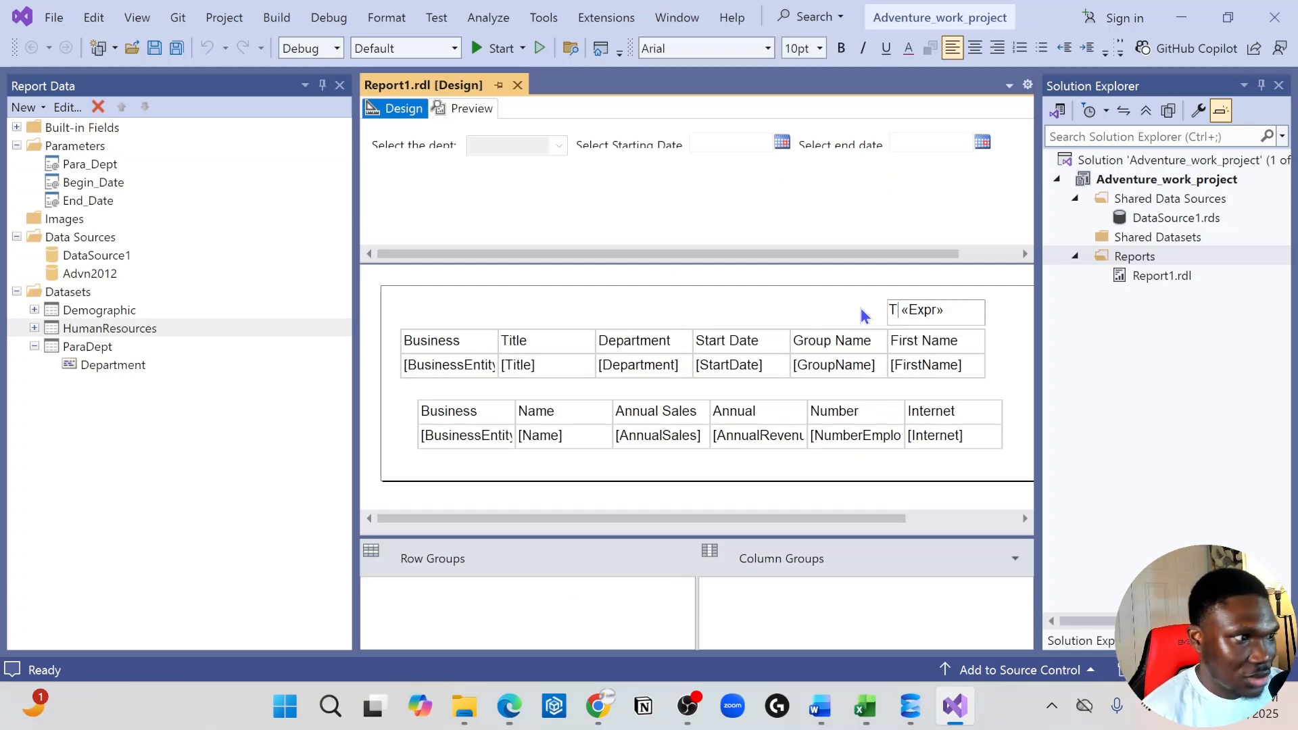
{"action": "key", "text": "BackSpace"}
{"action": "left_click", "coordinate": [773, 304]}
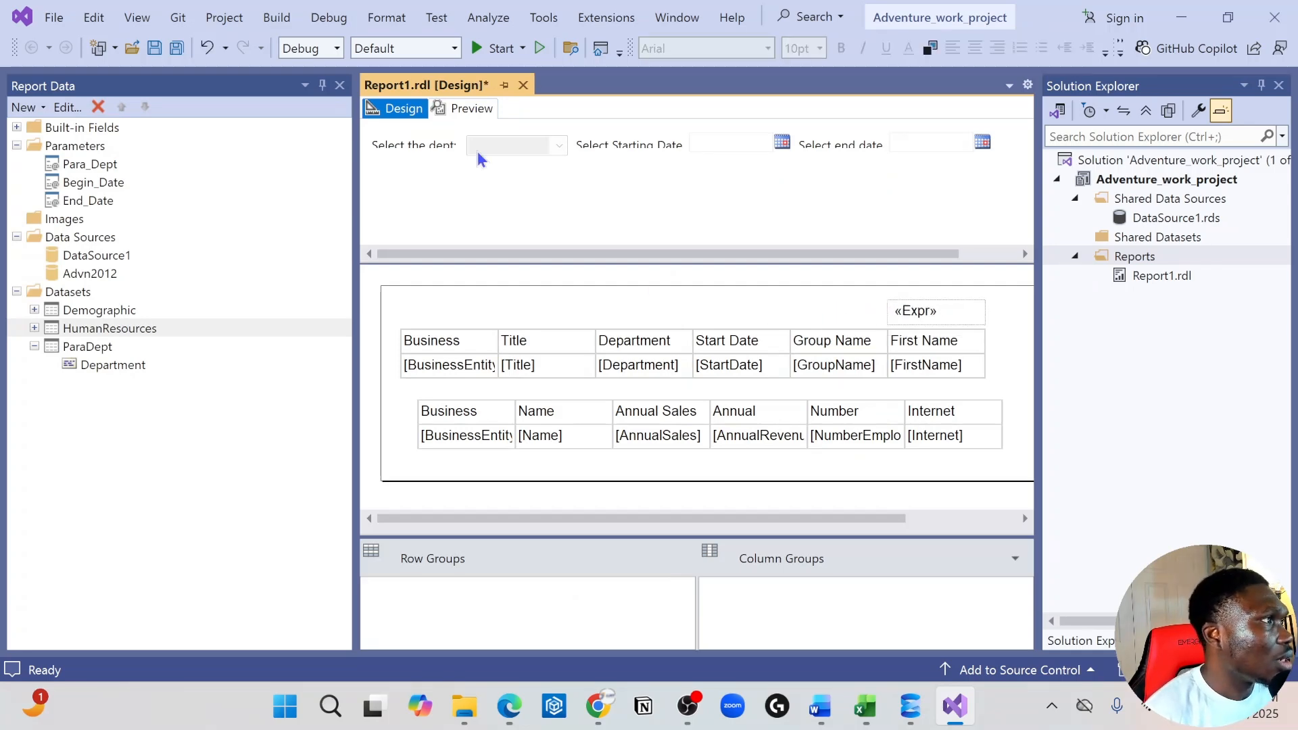
Preview the report again with all departments selected and the starting date set to 12/5/1990
{"action": "left_click", "coordinate": [464, 108]}
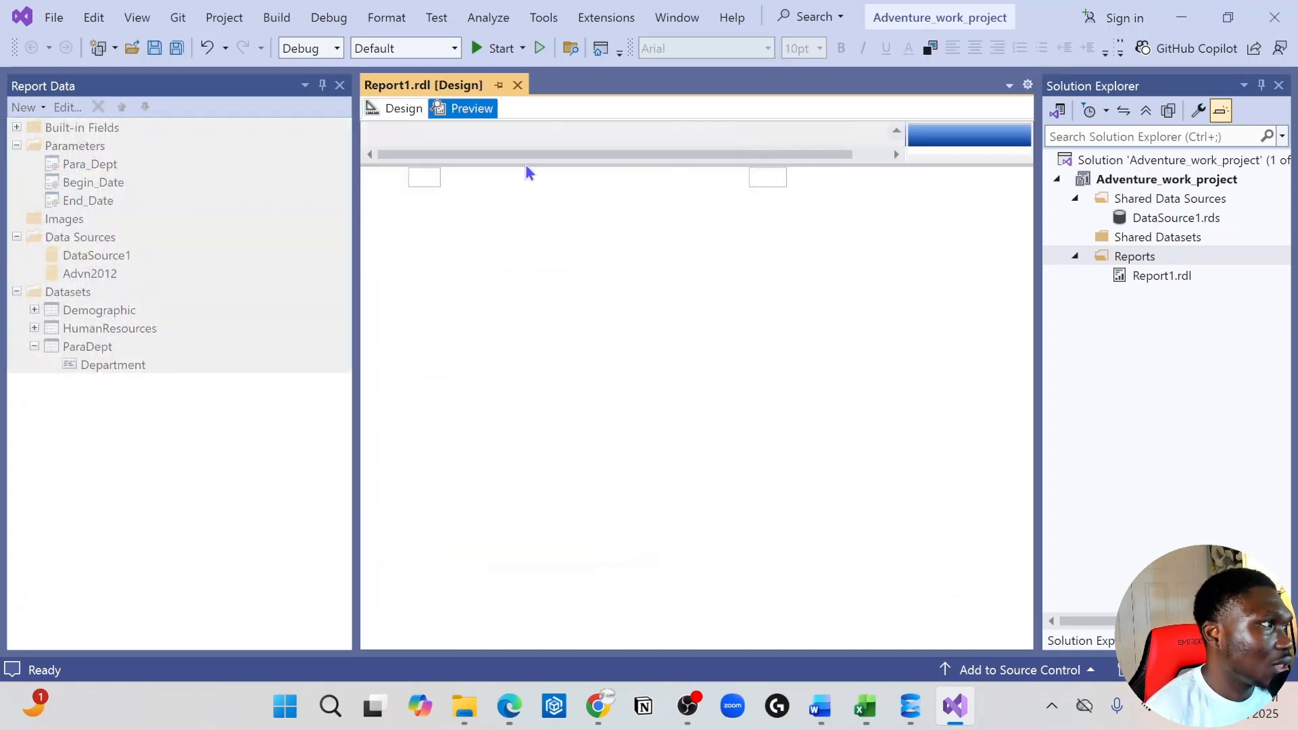
{"action": "left_click", "coordinate": [505, 138]}
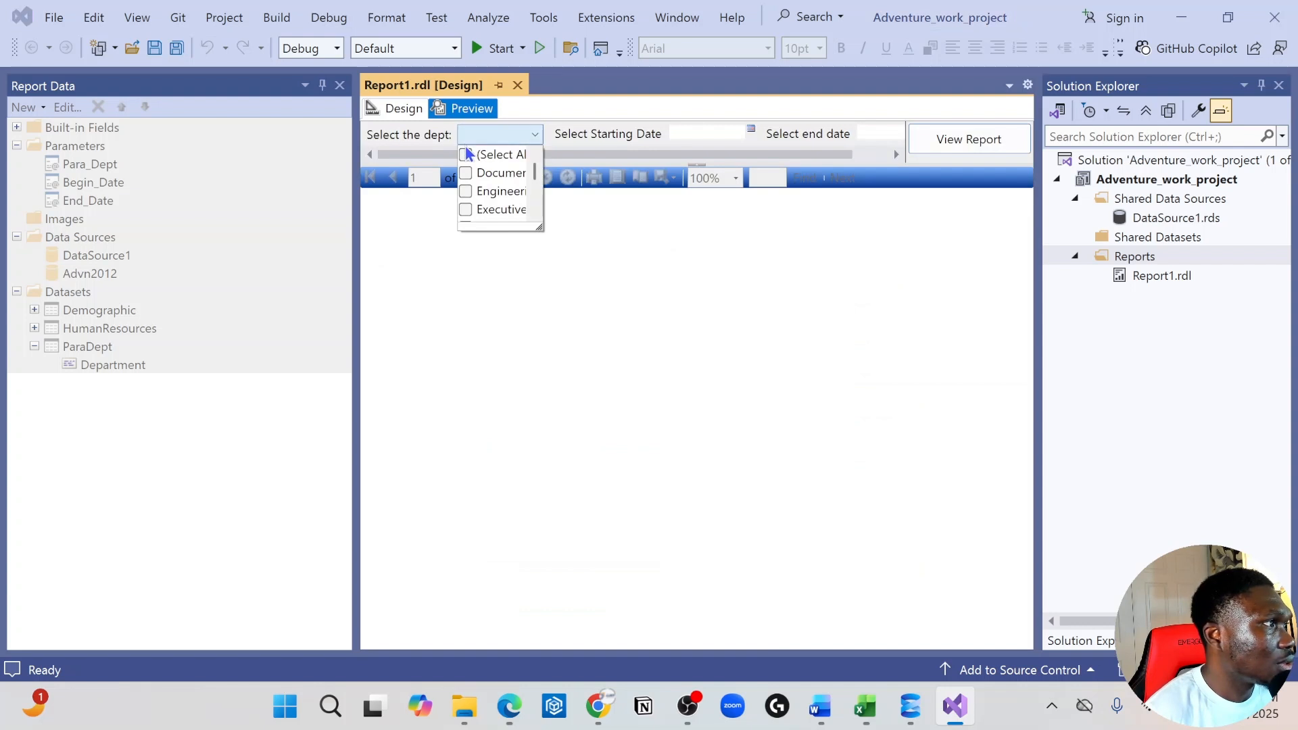
{"action": "left_click", "coordinate": [466, 155]}
{"action": "left_click", "coordinate": [718, 131]}
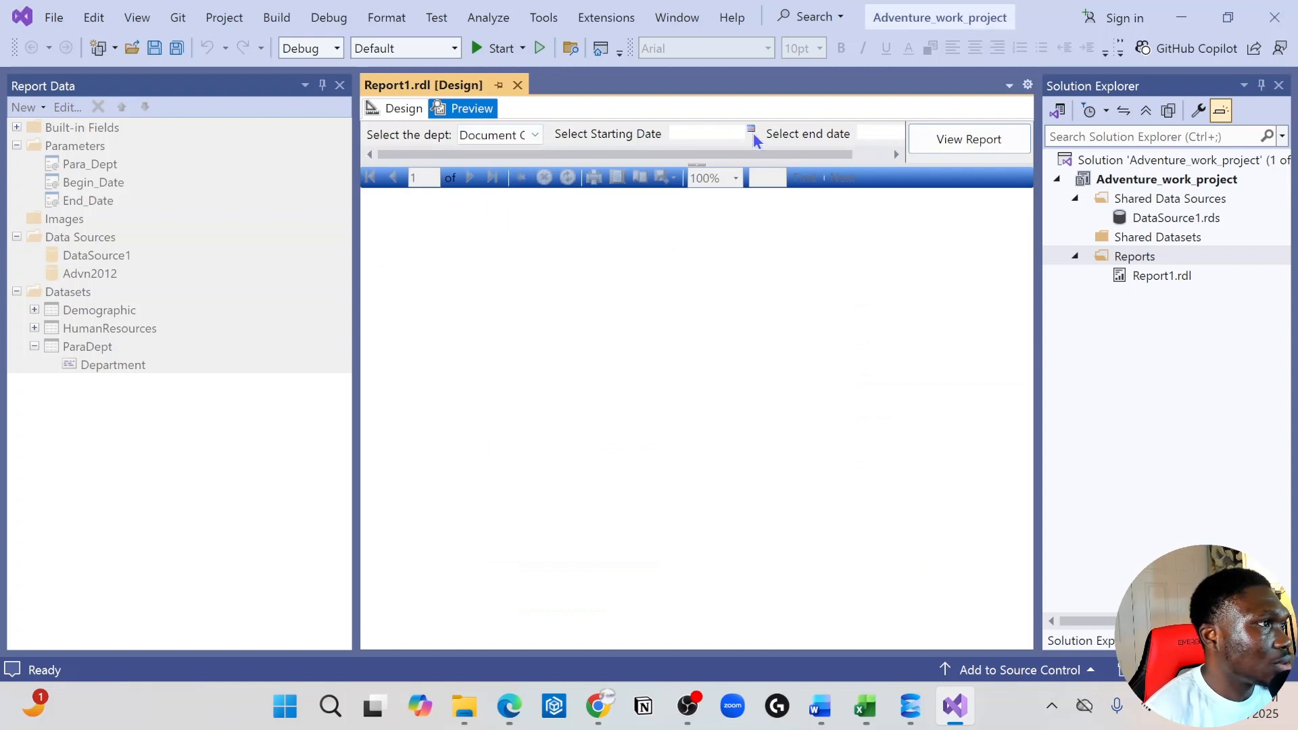
{"action": "left_click", "coordinate": [751, 131]}
{"action": "left_click", "coordinate": [758, 152]}
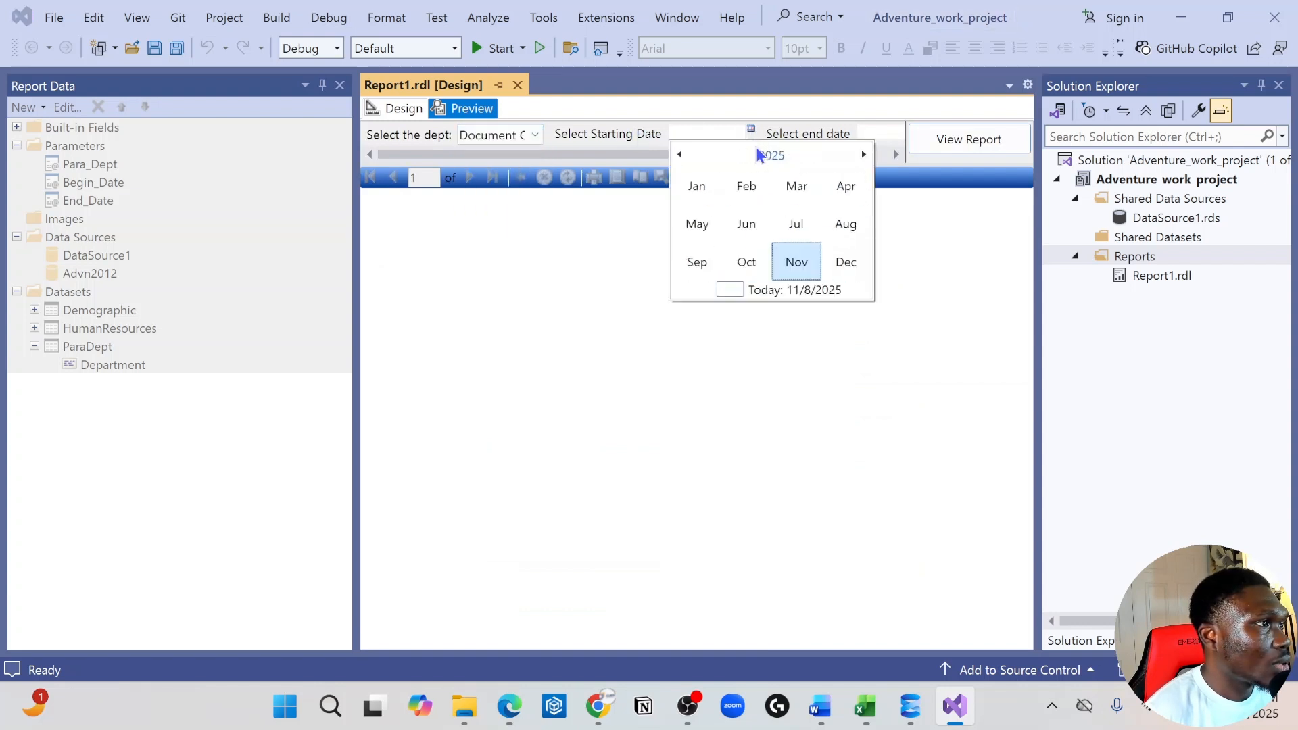
{"action": "left_click", "coordinate": [682, 157]}
{"action": "left_click", "coordinate": [752, 159]}
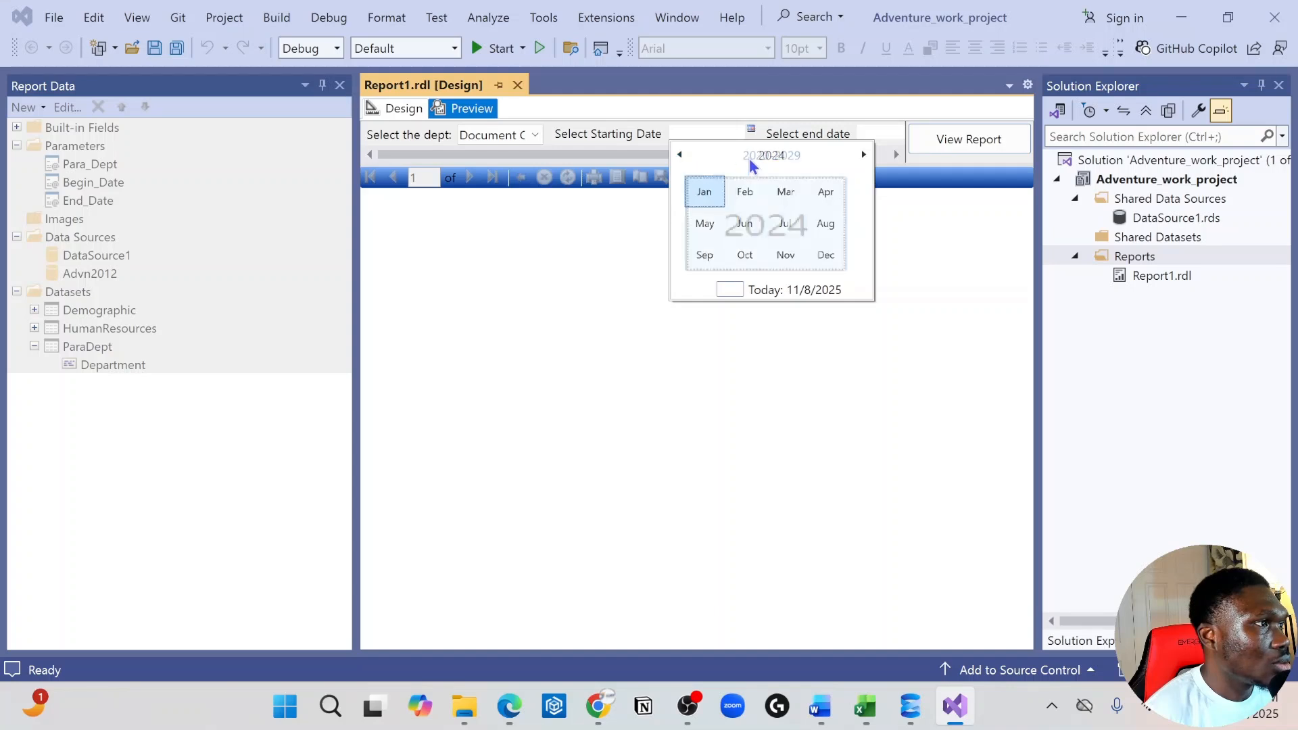
{"action": "left_click", "coordinate": [680, 155]}
{"action": "left_click", "coordinate": [680, 155]}
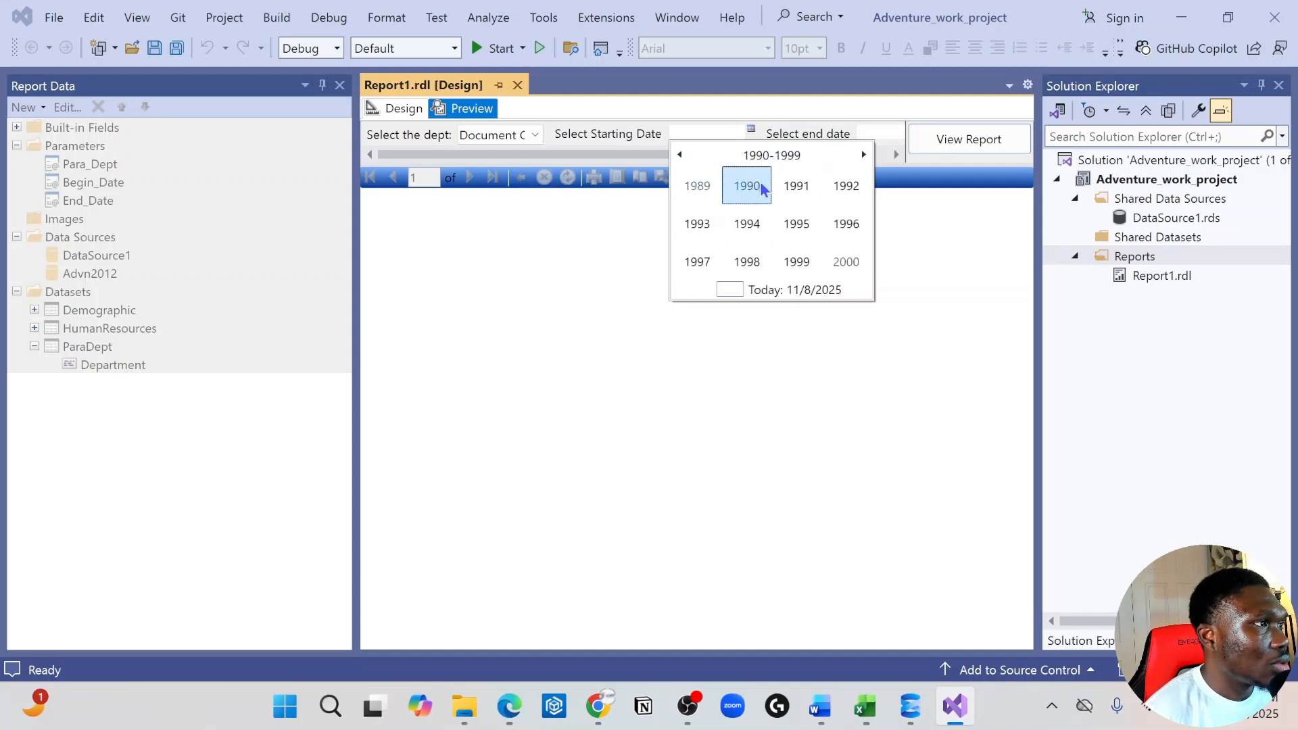
{"action": "left_click", "coordinate": [746, 184]}
{"action": "left_click", "coordinate": [794, 271]}
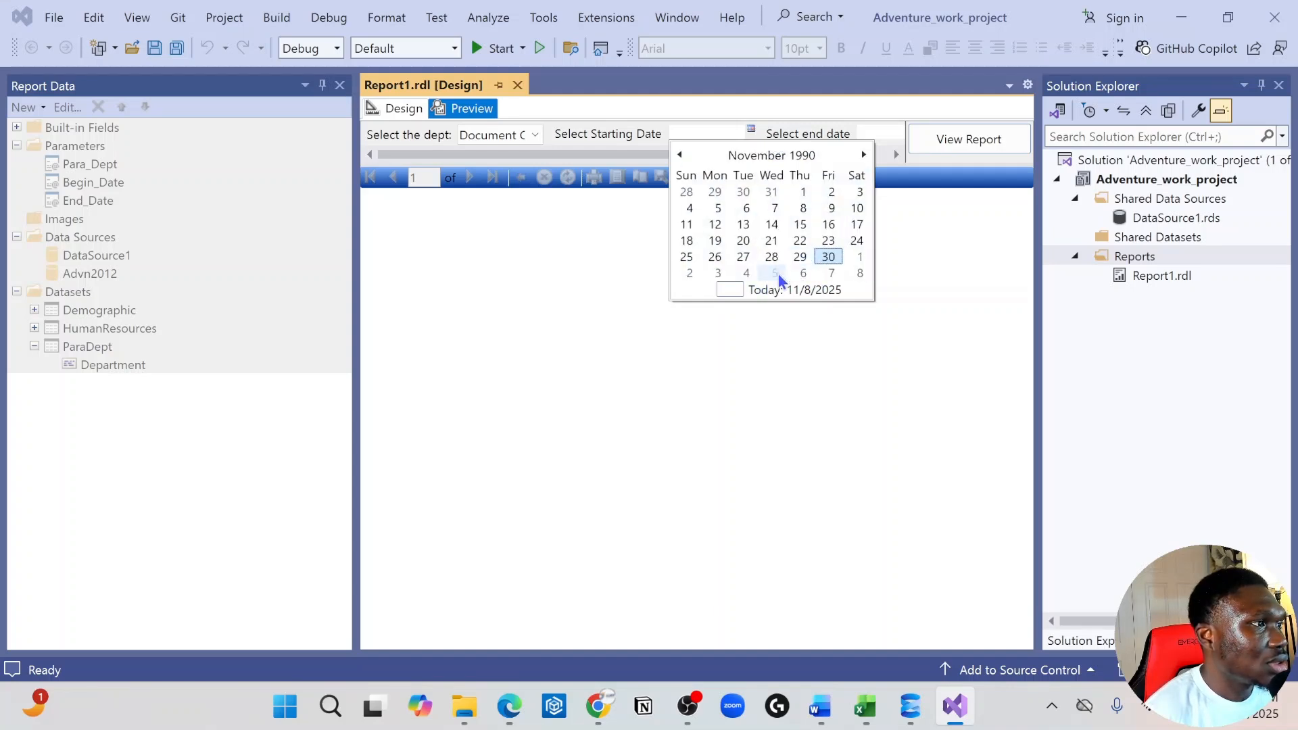
{"action": "left_click", "coordinate": [781, 274]}
Set the end date to 11/3/2025 and run the report to check the count above the First Name column
{"action": "left_click", "coordinate": [880, 136]}
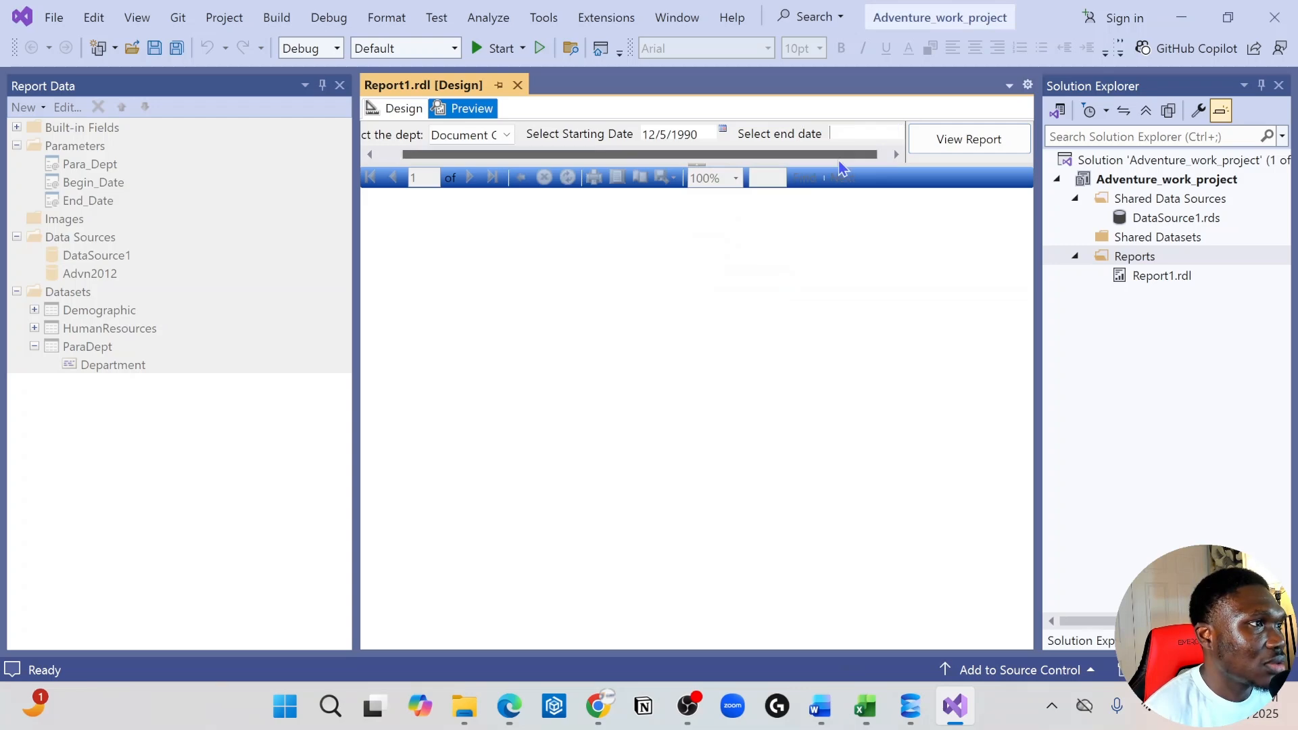
{"action": "left_click_drag", "start_coordinate": [839, 157], "coordinate": [884, 156]}
{"action": "left_click", "coordinate": [898, 129]}
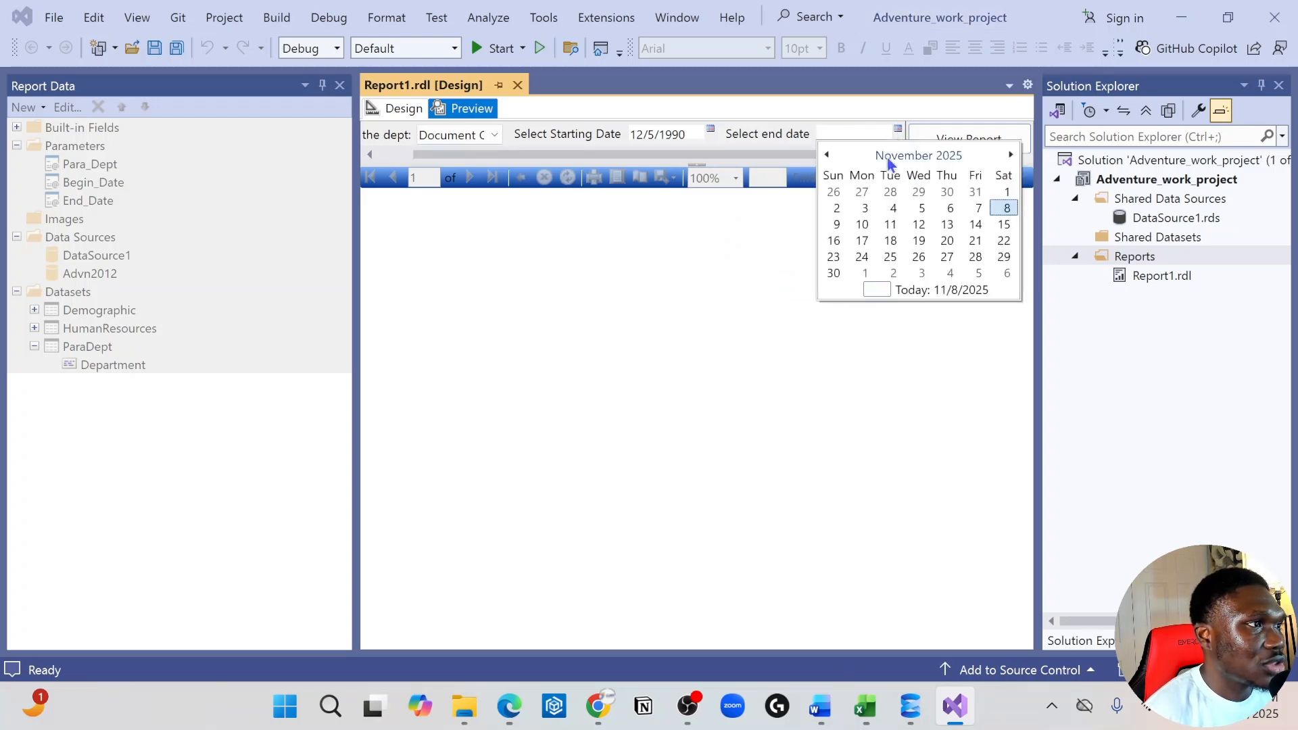
{"action": "left_click", "coordinate": [864, 208]}
{"action": "left_click", "coordinate": [988, 140]}
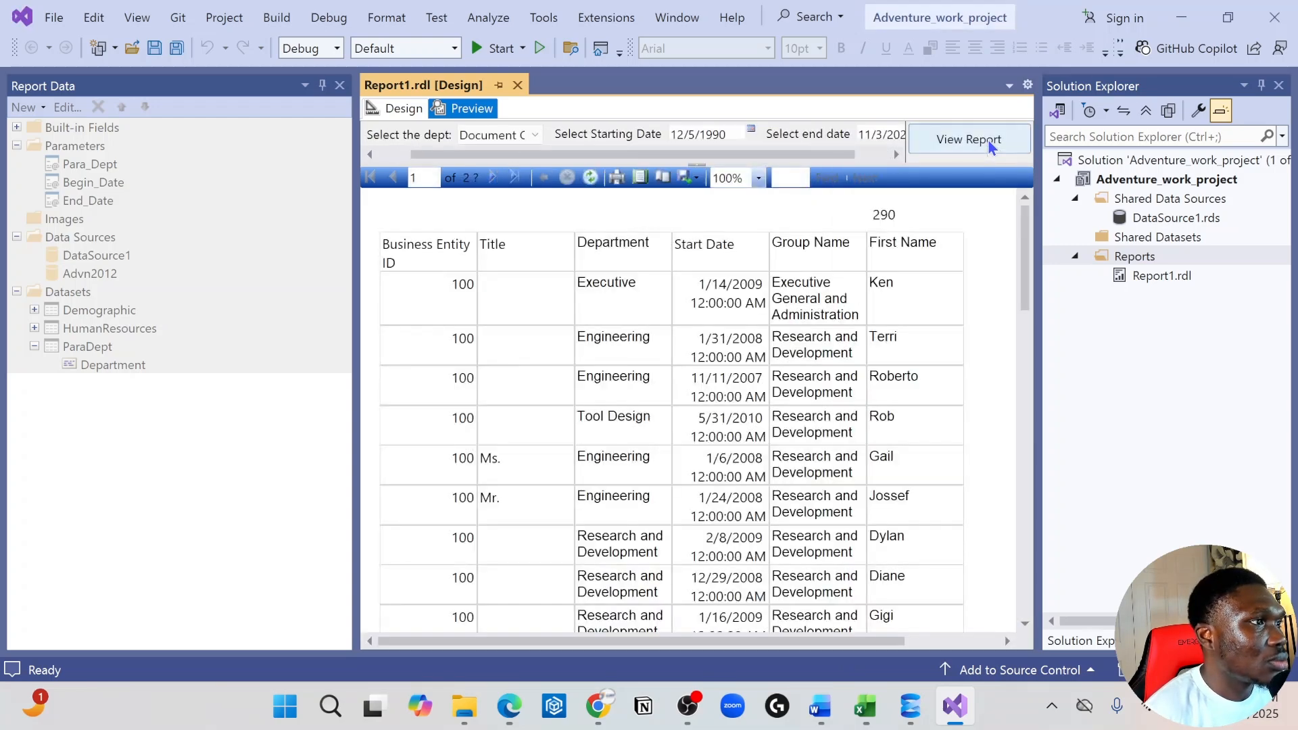
Return to the report design and shift the expression text box above the First Name column slightly upward
{"action": "left_click", "coordinate": [396, 110]}
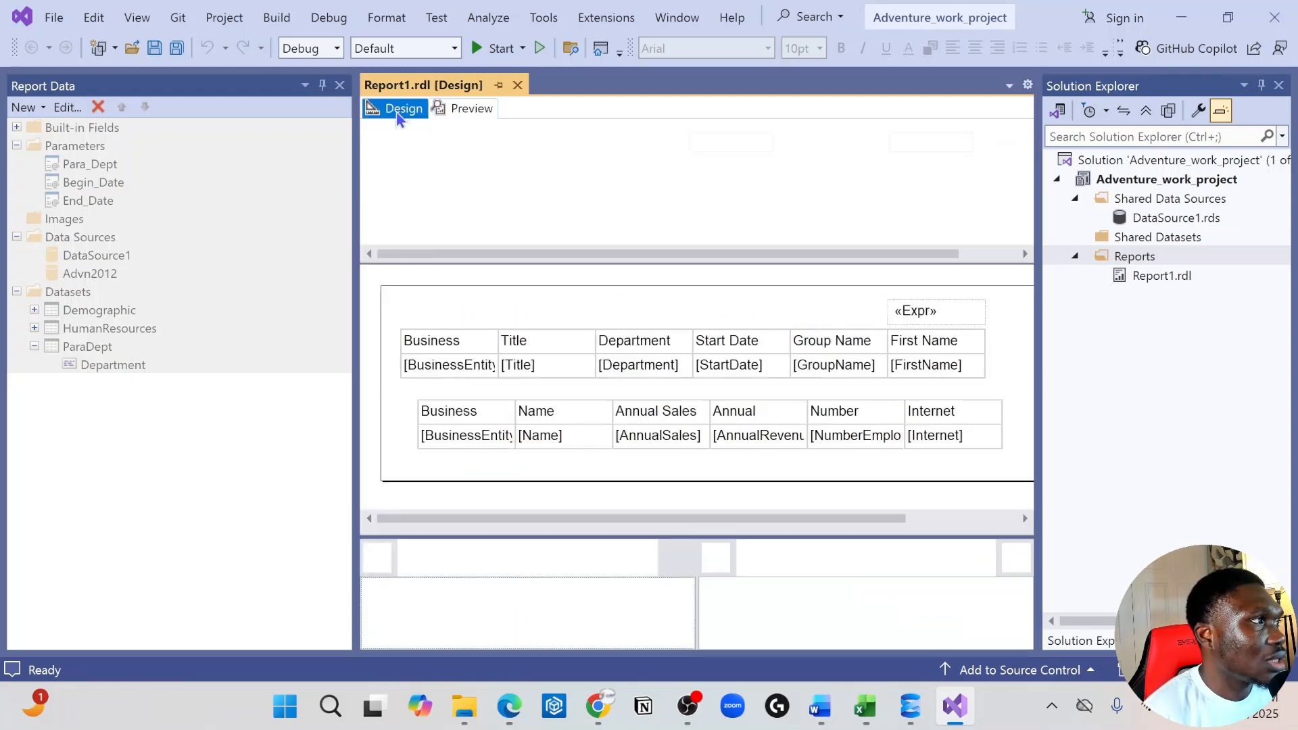
{"action": "left_click", "coordinate": [890, 324]}
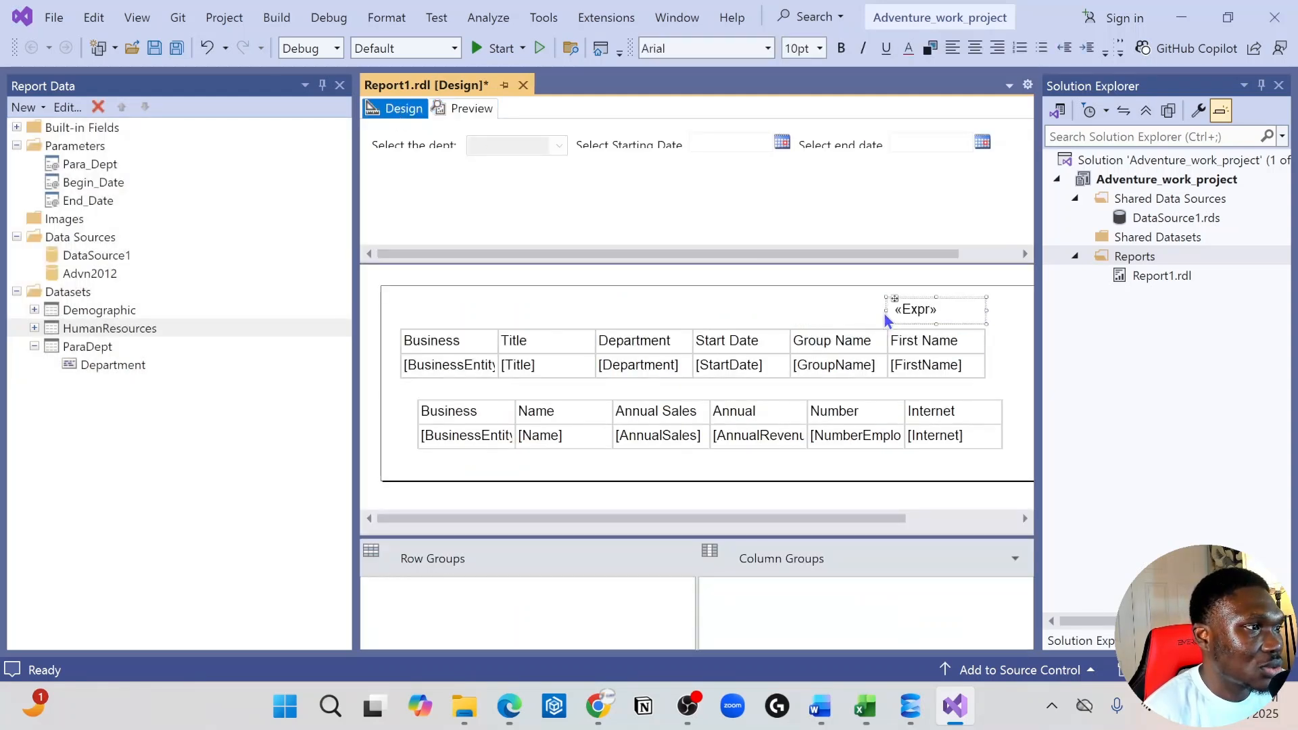
{"action": "left_click_drag", "start_coordinate": [887, 309], "coordinate": [881, 311]}
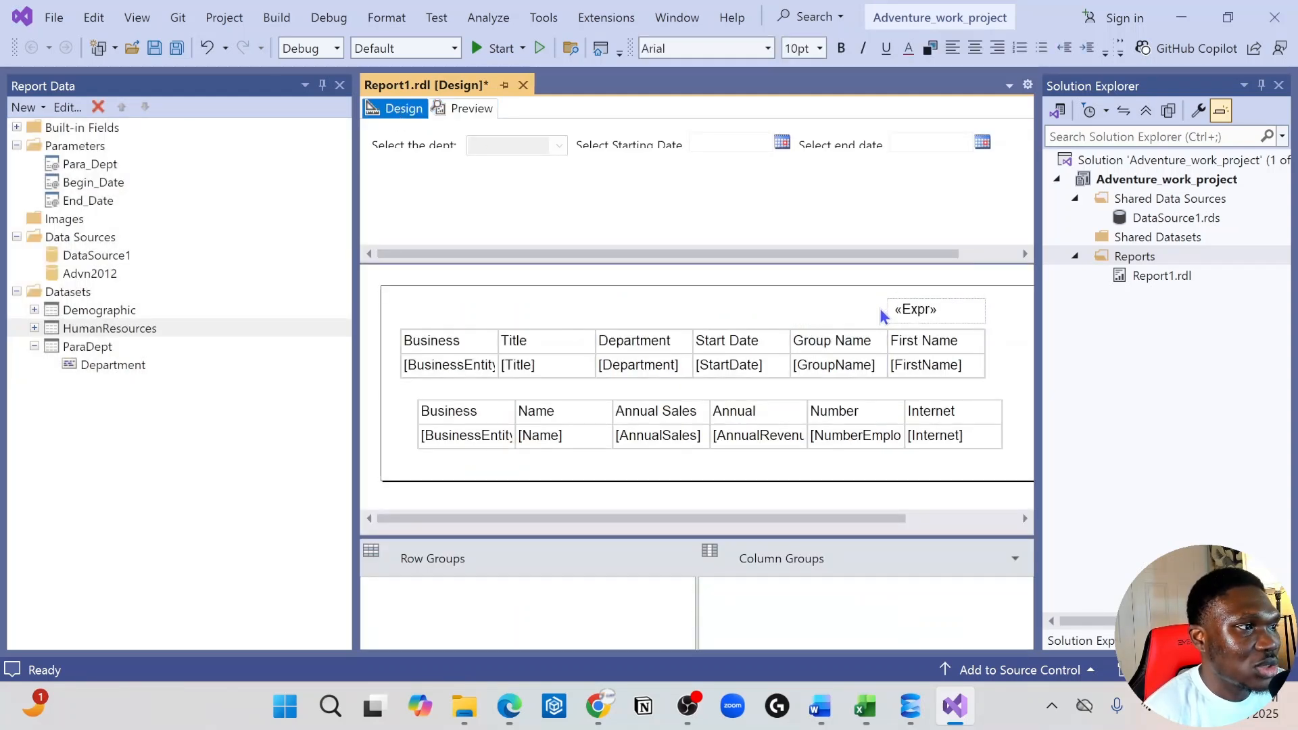
Widen the expression text box above the First Name column on both sides and add the label "Total Count:" before the expression
{"action": "left_click", "coordinate": [953, 317]}
{"action": "left_click_drag", "start_coordinate": [986, 310], "coordinate": [1037, 308]}
{"action": "left_click_drag", "start_coordinate": [786, 309], "coordinate": [707, 309]}
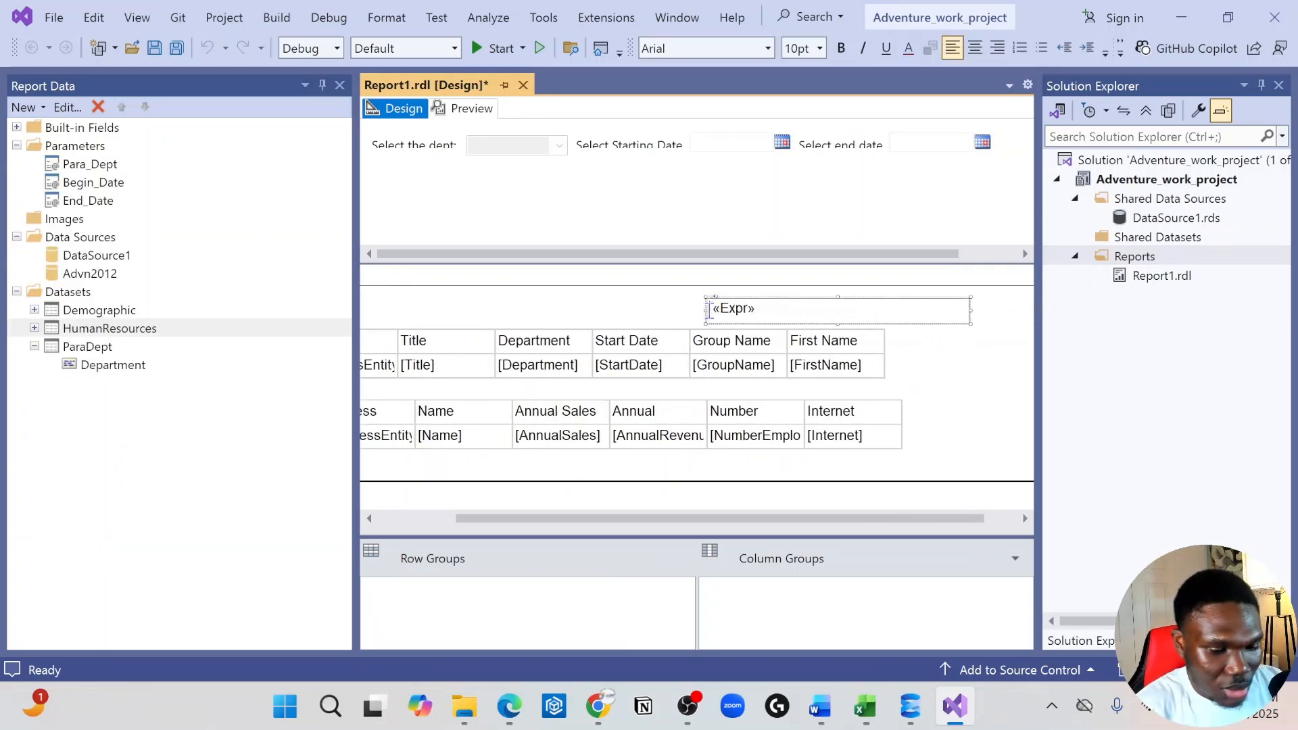
{"action": "type", "text": "Total Co "}
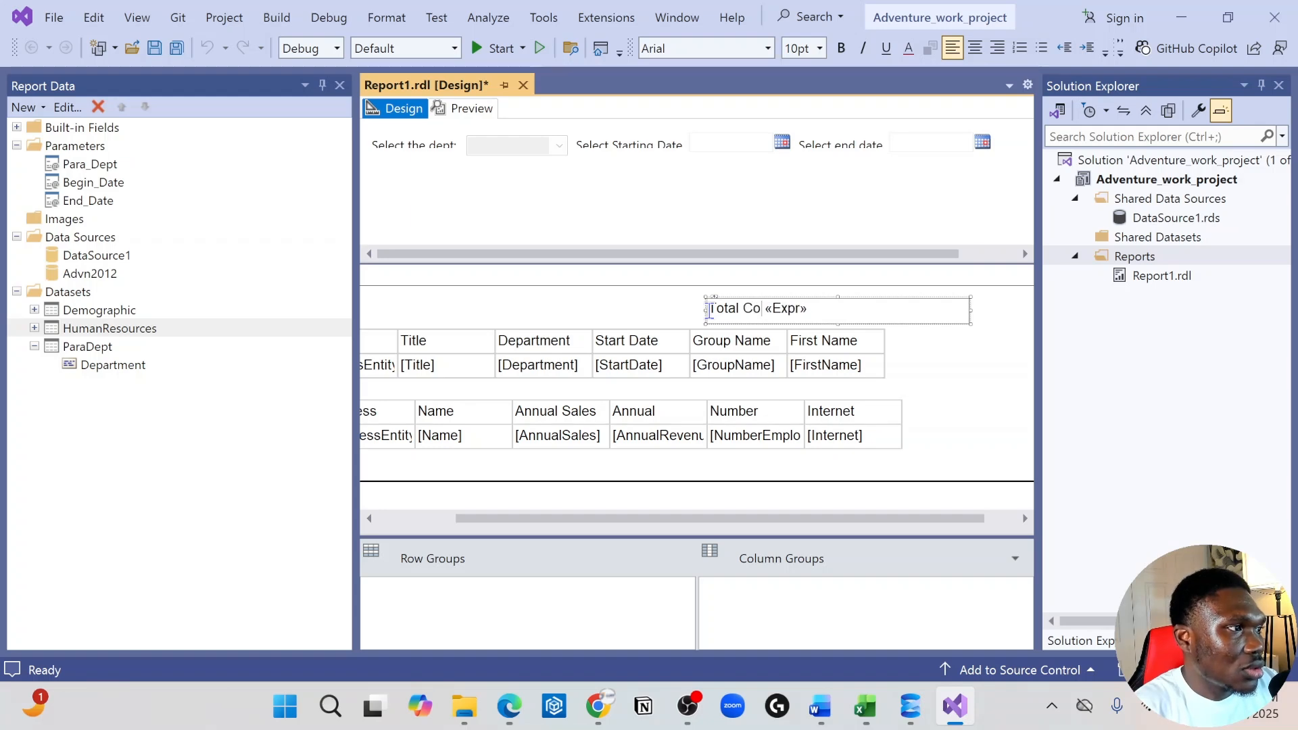
{"action": "type", "text": "unt:"}
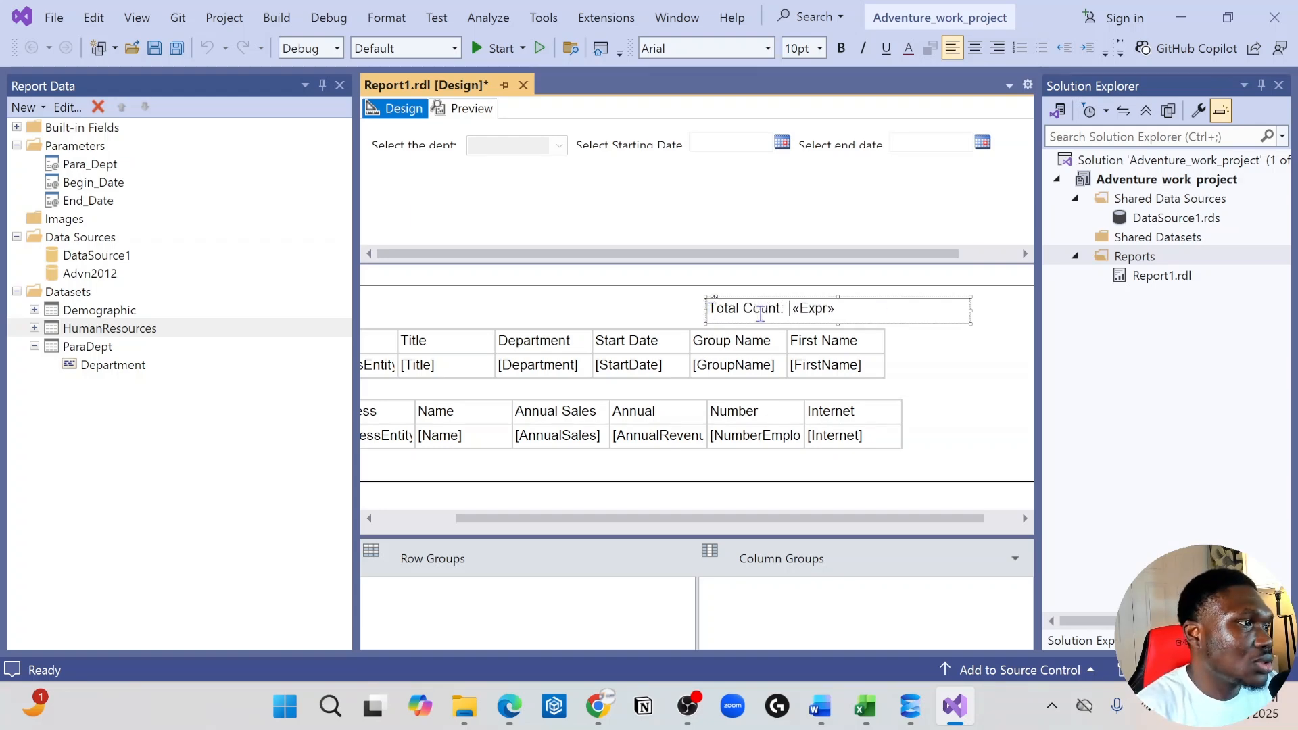
{"action": "left_click", "coordinate": [973, 312]}
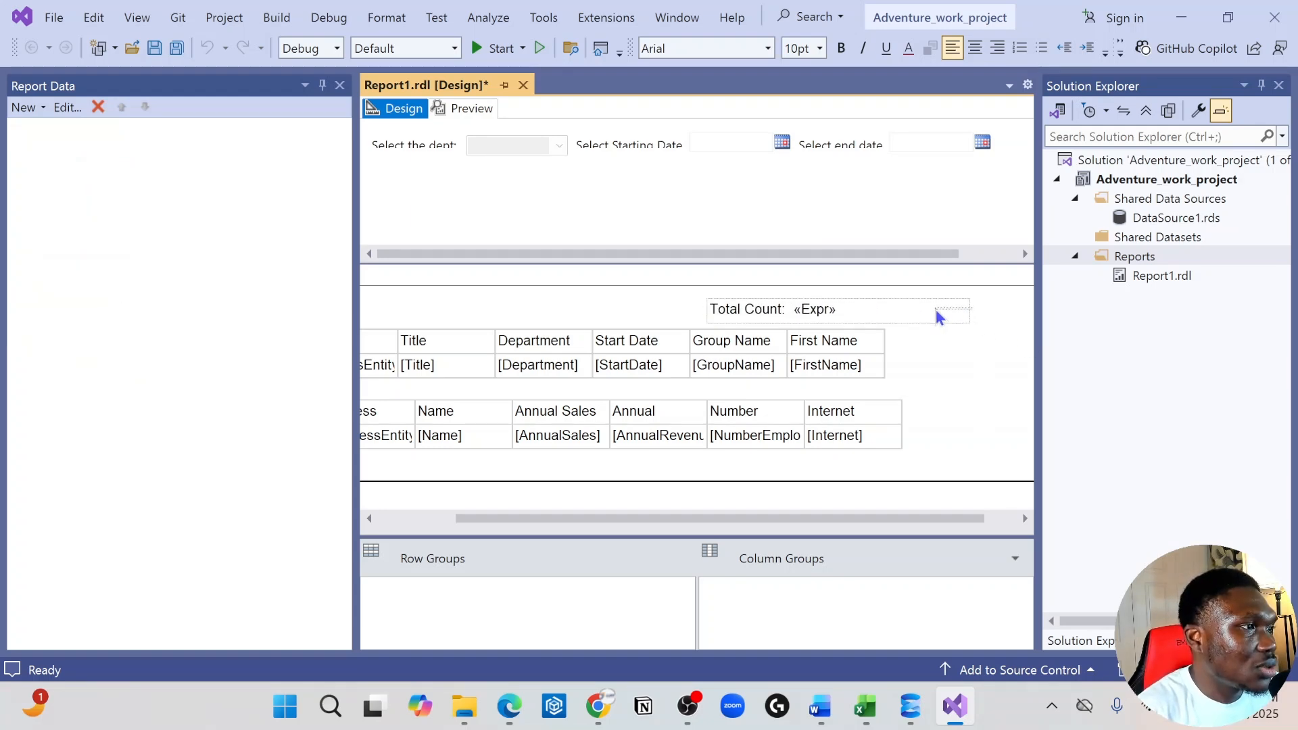
{"action": "left_click", "coordinate": [935, 309]}
{"action": "left_click", "coordinate": [966, 331]}
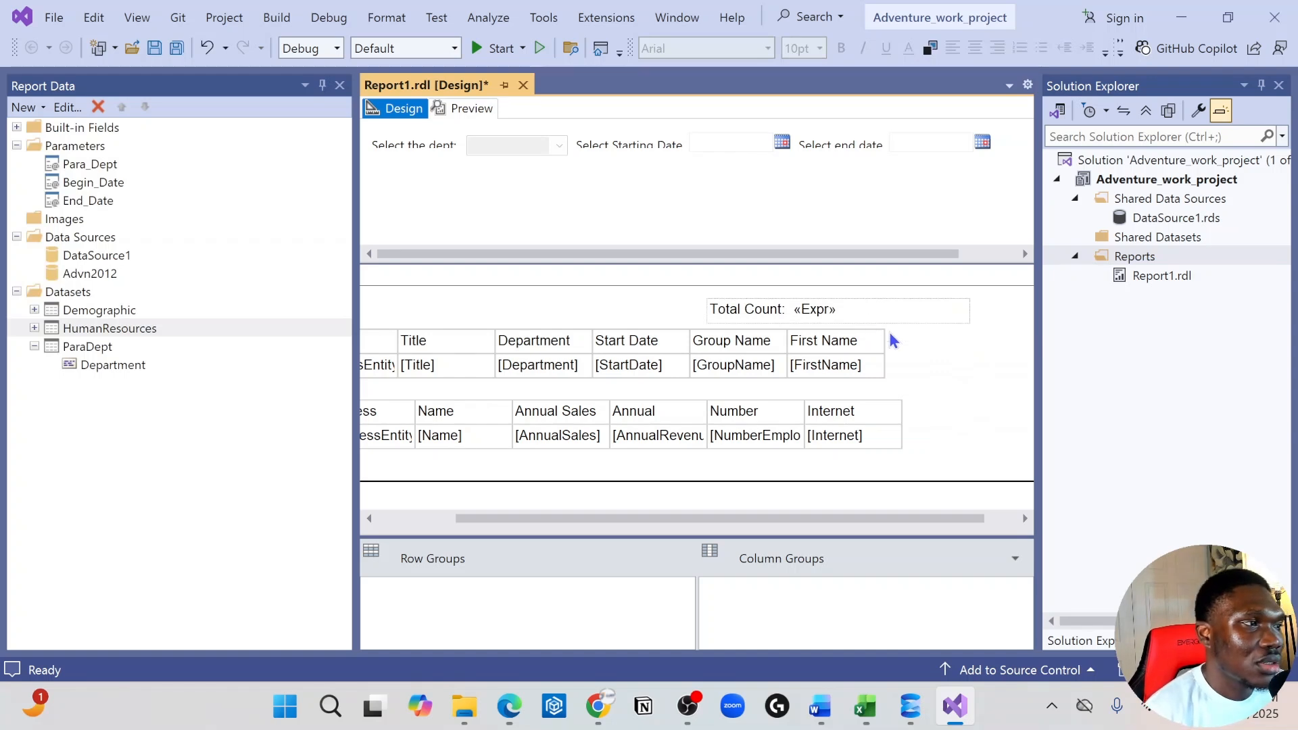
{"action": "left_click", "coordinate": [905, 320]}
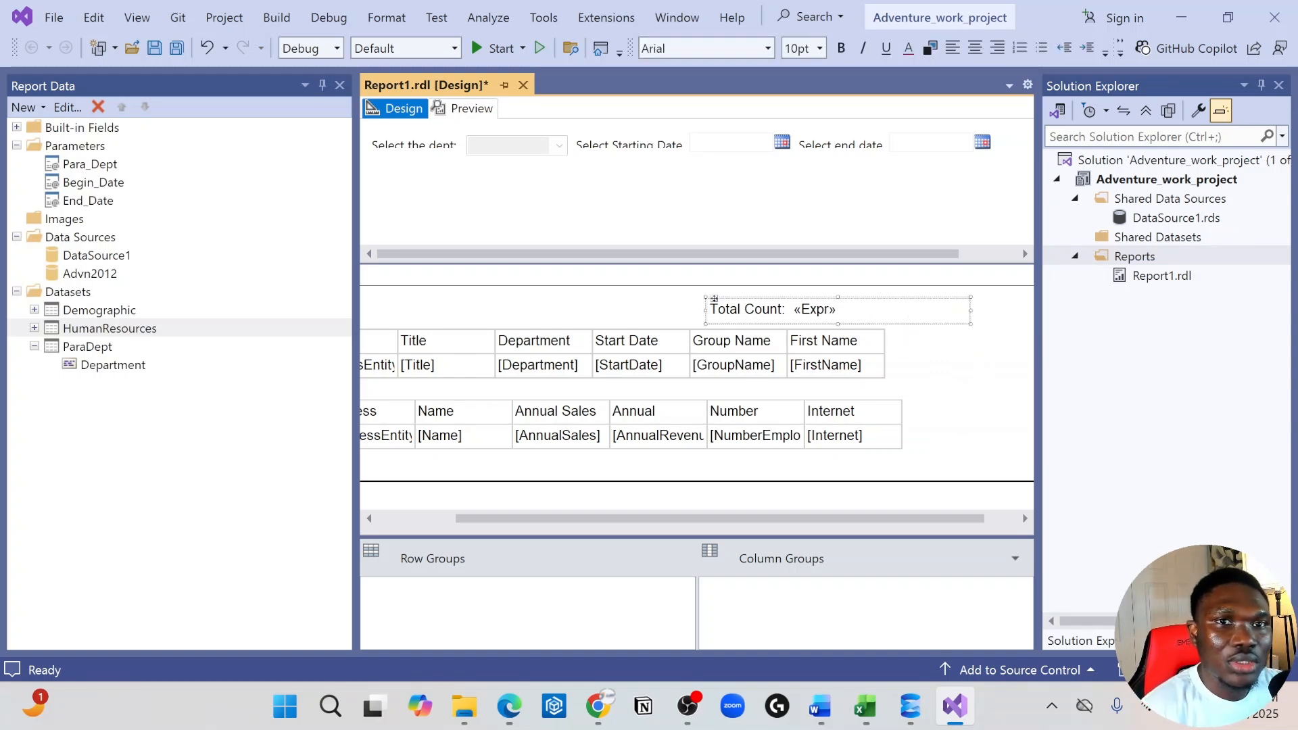
{"action": "left_click", "coordinate": [598, 706]}
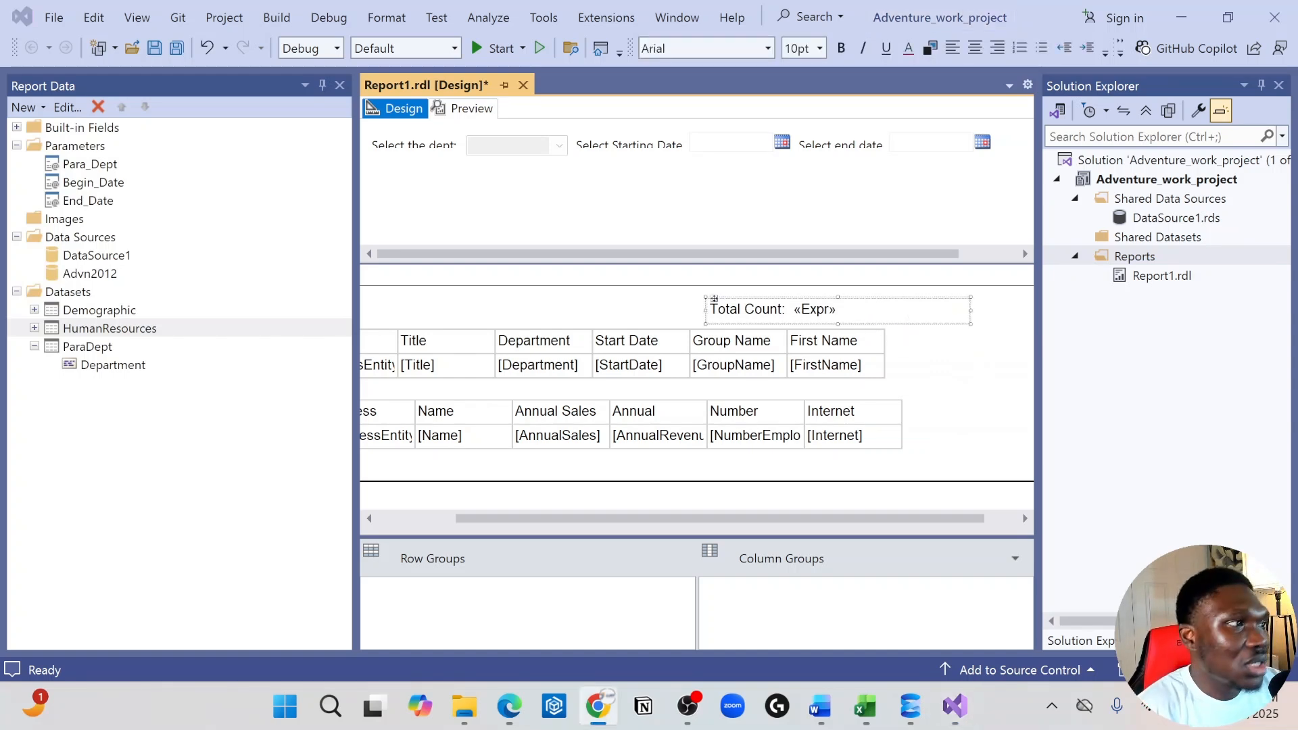
{"action": "left_click", "coordinate": [907, 320]}
{"action": "left_click", "coordinate": [908, 320]}
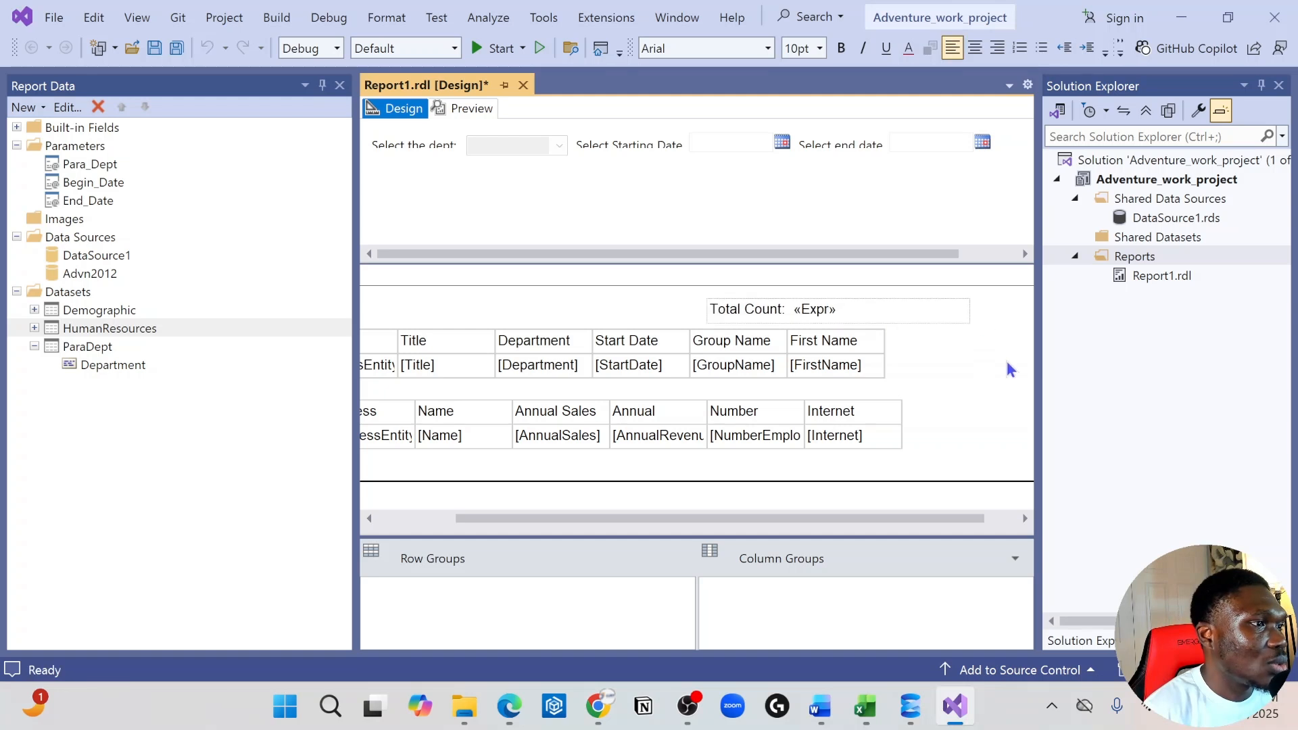
{"action": "right_click", "coordinate": [916, 329]}
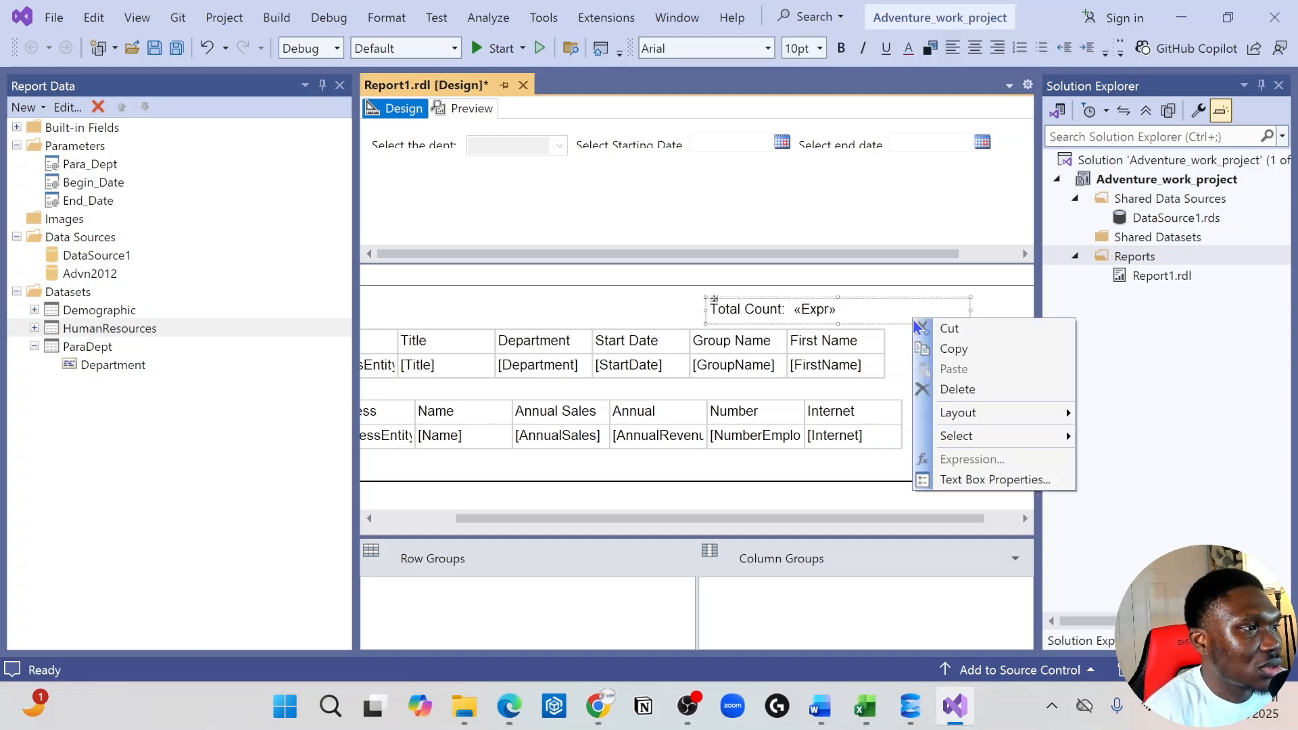
{"action": "left_click", "coordinate": [895, 354]}
{"action": "left_click", "coordinate": [913, 323]}
{"action": "right_click", "coordinate": [914, 325]}
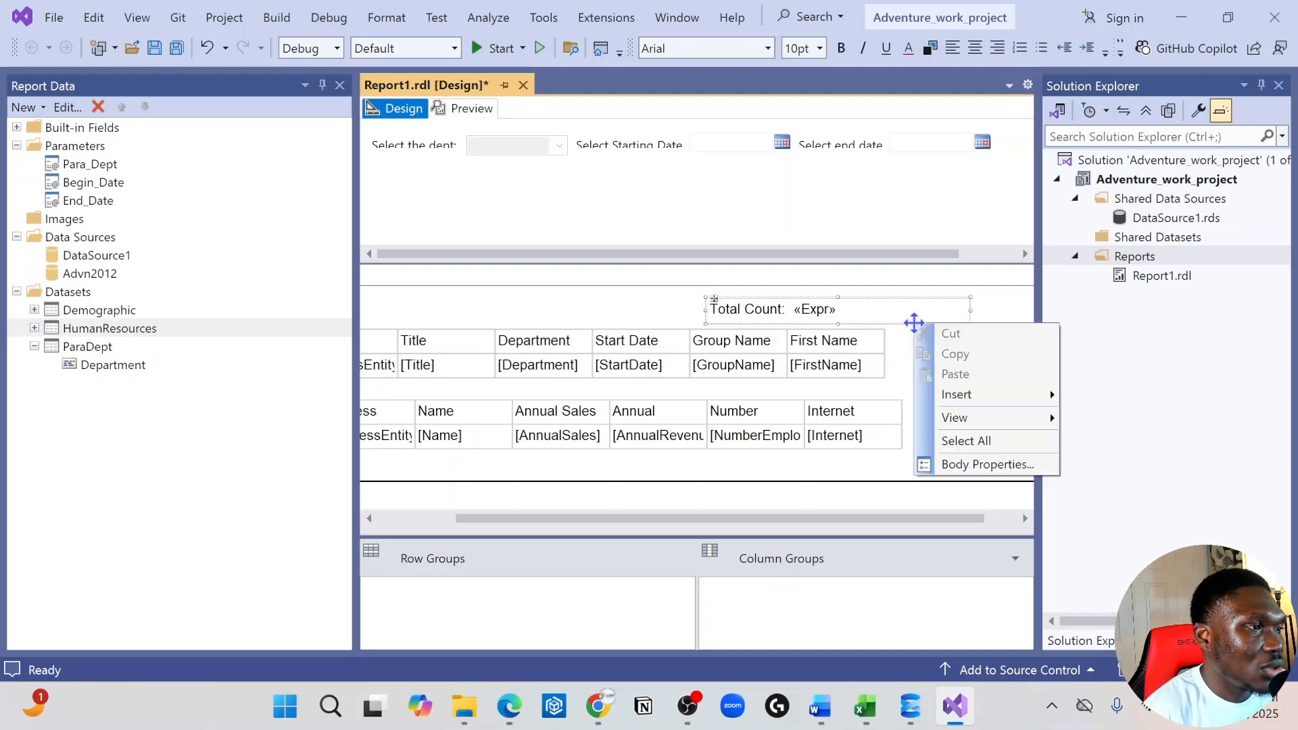
{"action": "left_click", "coordinate": [1003, 466]}
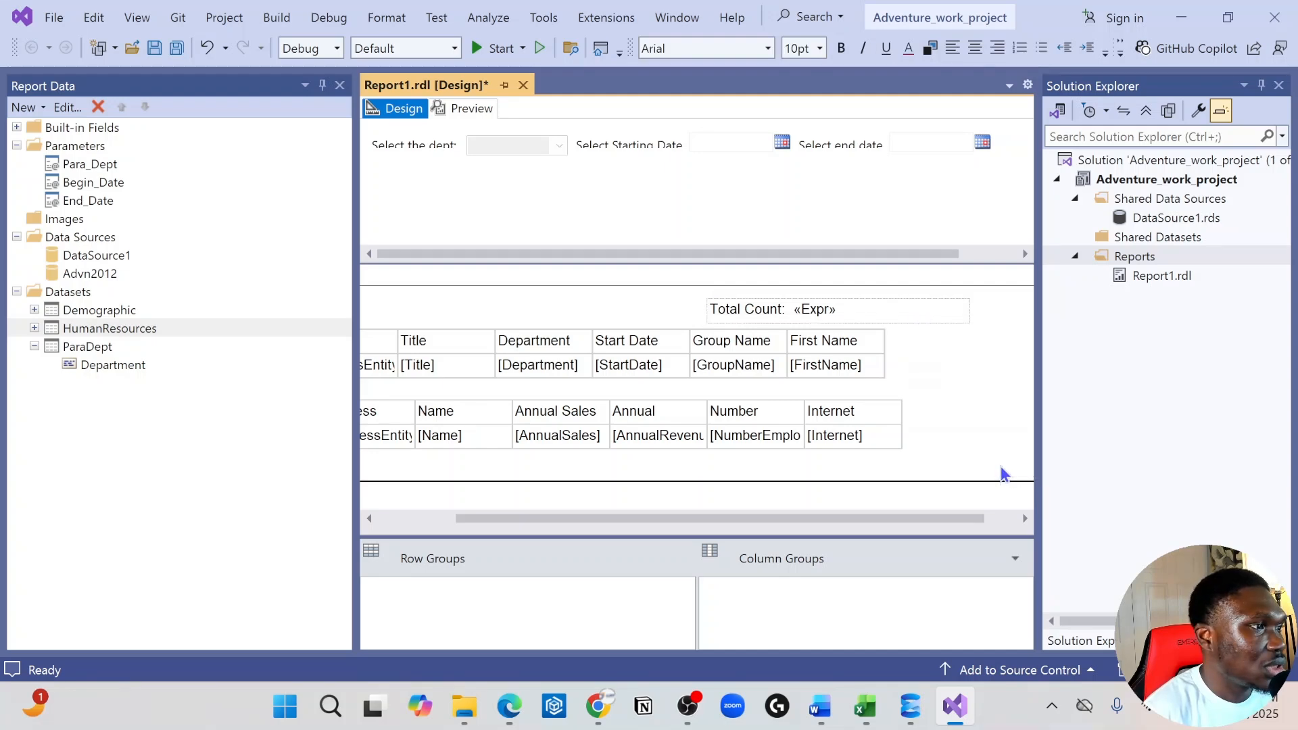
{"action": "left_click", "coordinate": [897, 113]}
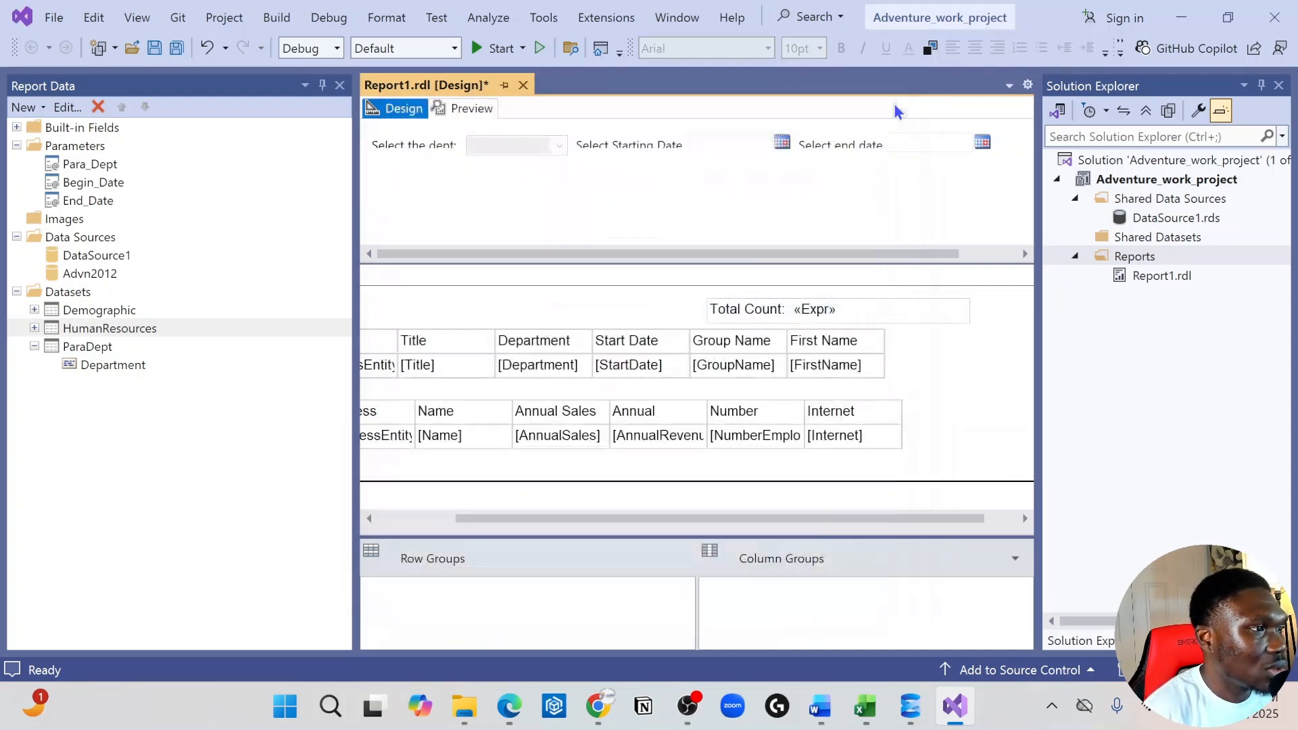
{"action": "left_click", "coordinate": [889, 315]}
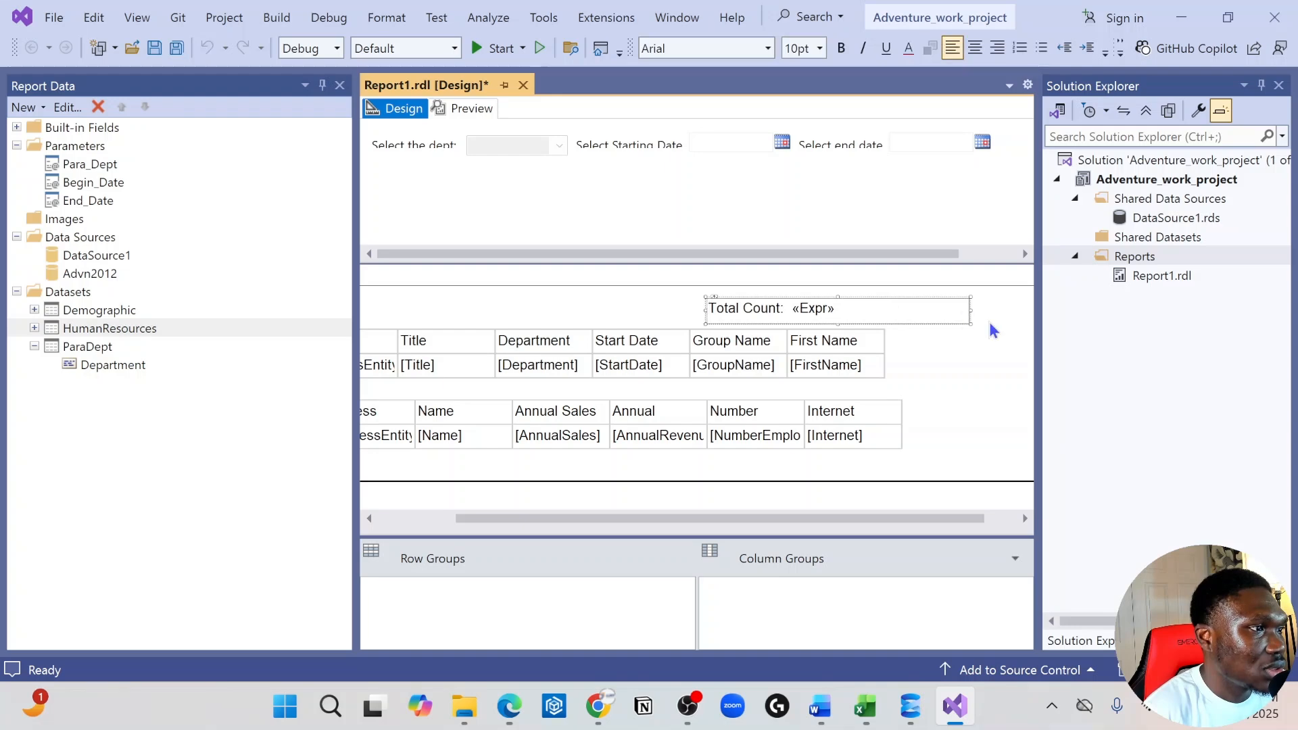
{"action": "right_click", "coordinate": [961, 321]}
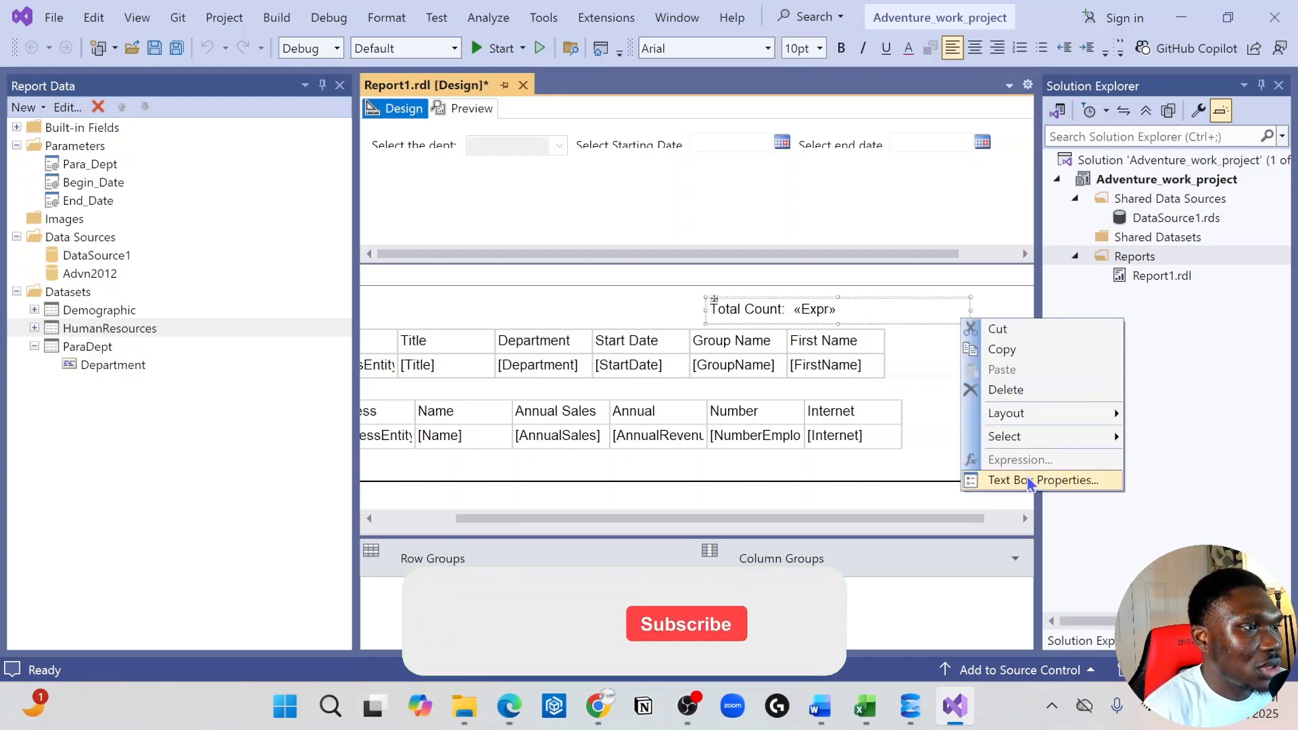
{"action": "left_click", "coordinate": [899, 372]}
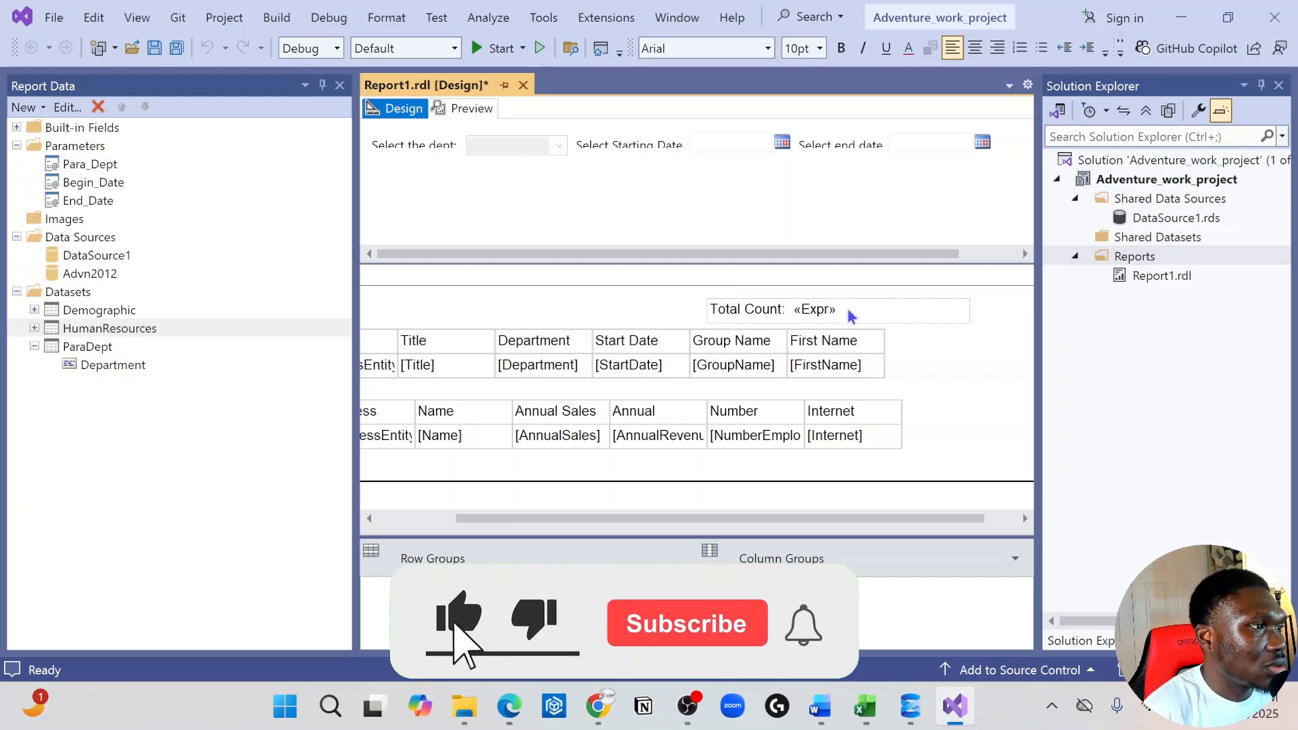
Narrow the Total Count text box so that it fits closely around its label and expression
{"action": "left_click", "coordinate": [849, 311]}
{"action": "left_click_drag", "start_coordinate": [969, 310], "coordinate": [861, 308]}
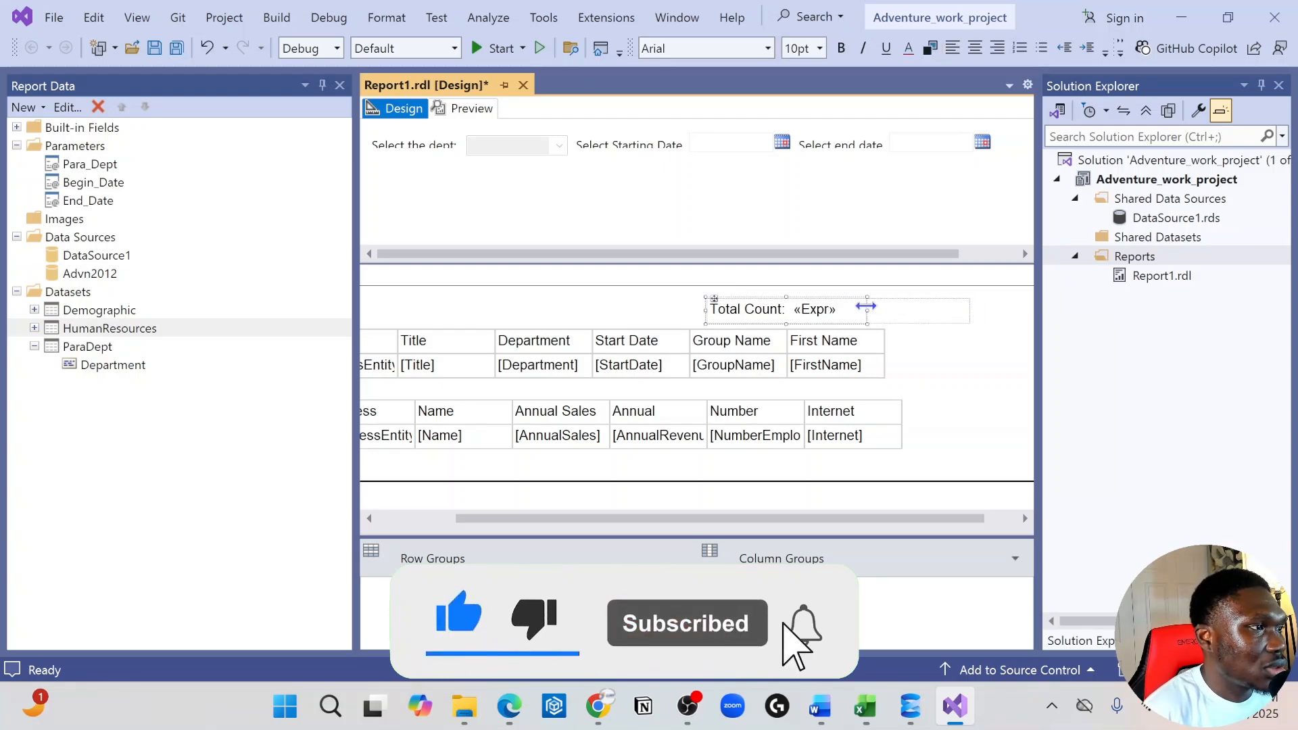
{"action": "left_click", "coordinate": [813, 327]}
{"action": "left_click", "coordinate": [796, 323]}
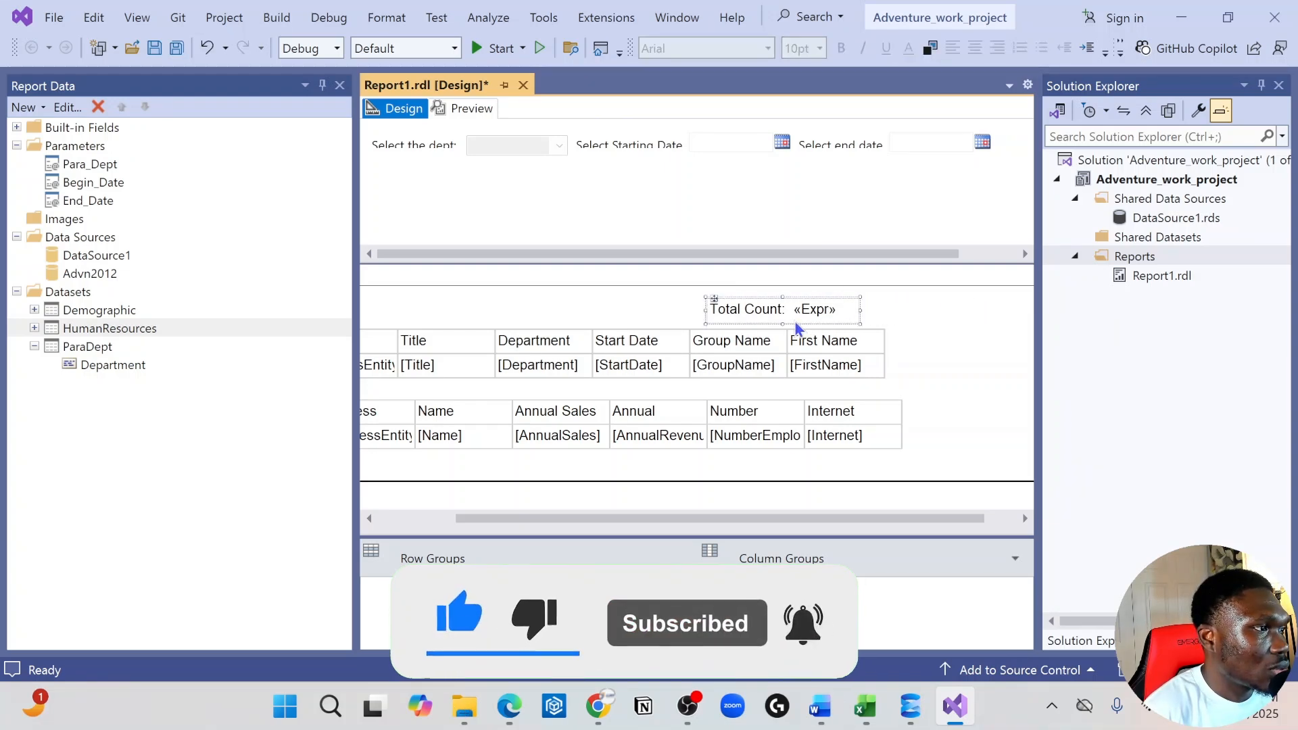
Give the Total Count text box a Go to URL action using the copied YouTube video link
{"action": "right_click", "coordinate": [714, 321]}
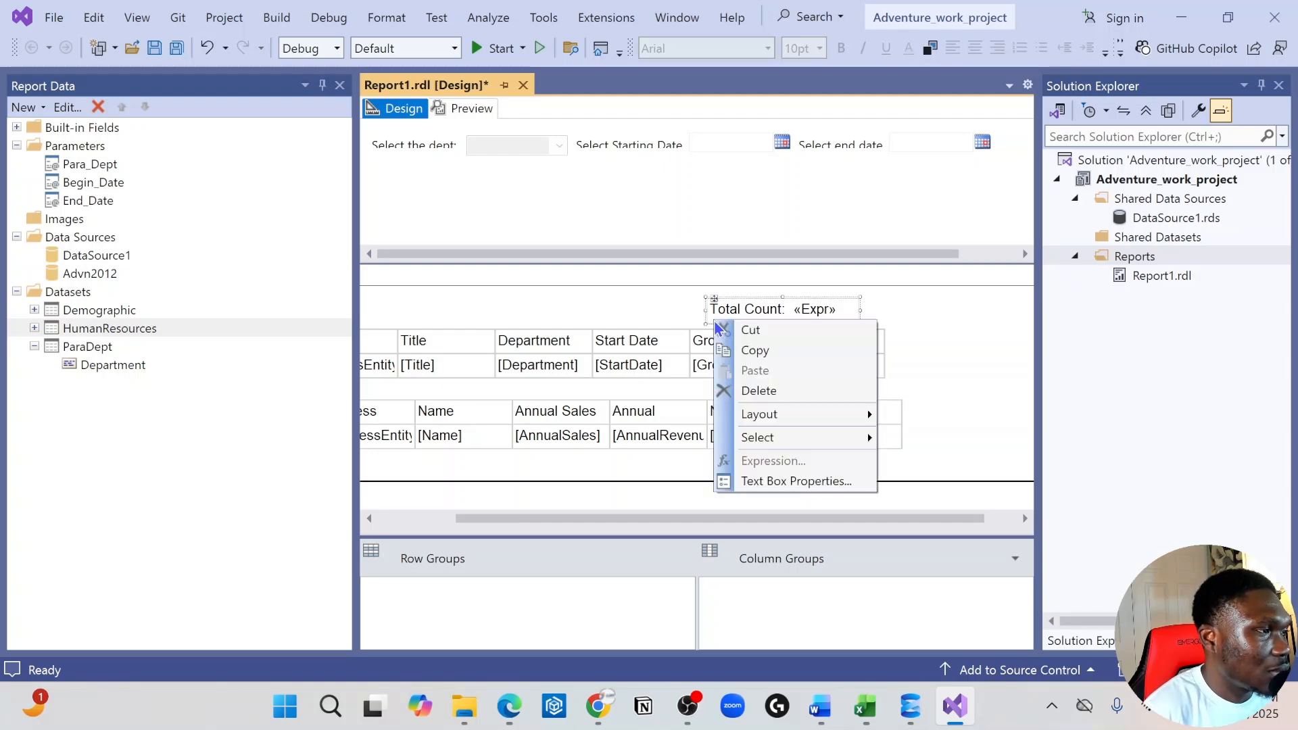
{"action": "left_click", "coordinate": [814, 481]}
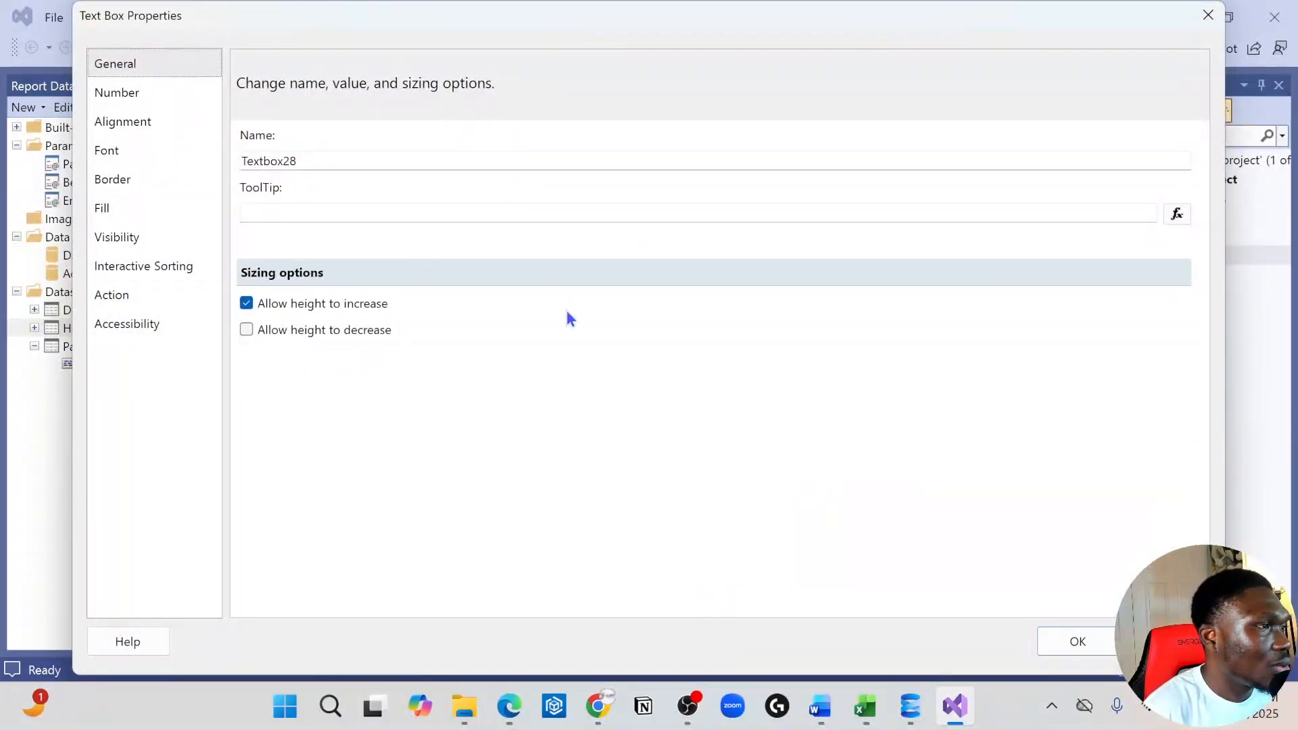
{"action": "left_click", "coordinate": [135, 308]}
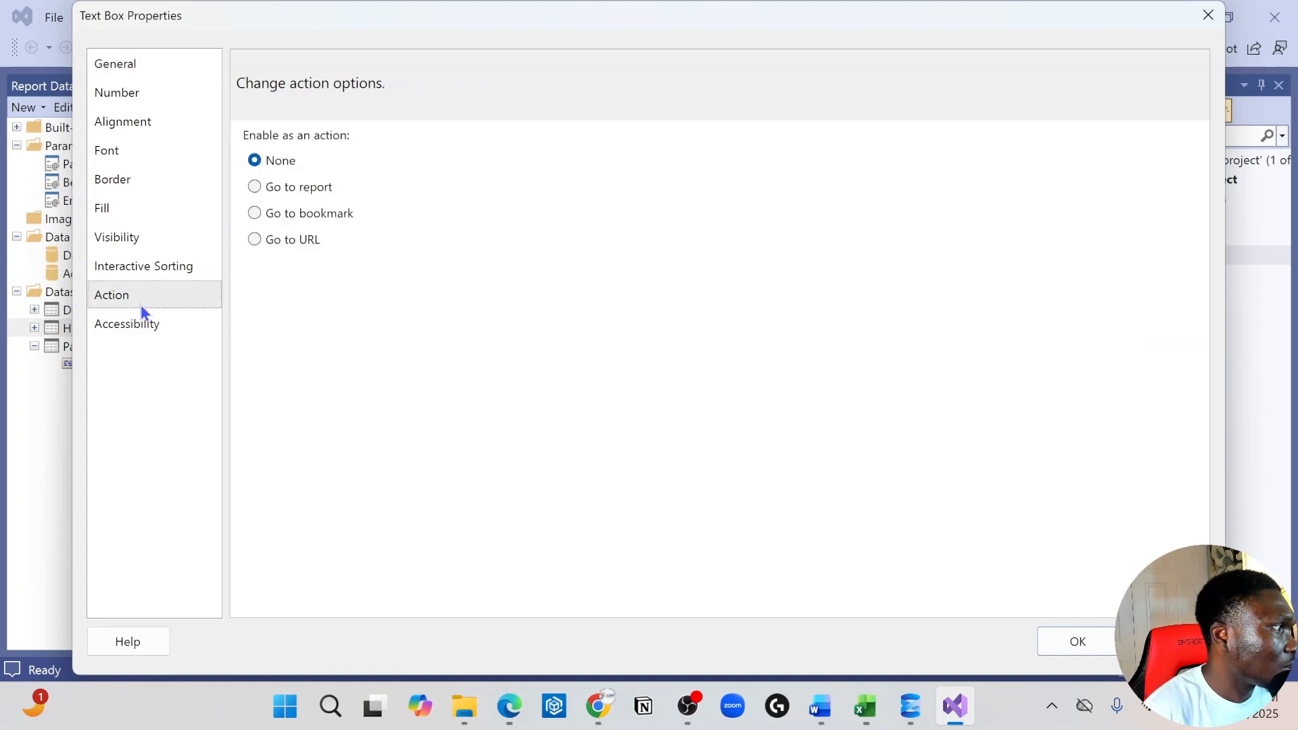
{"action": "left_click", "coordinate": [255, 240]}
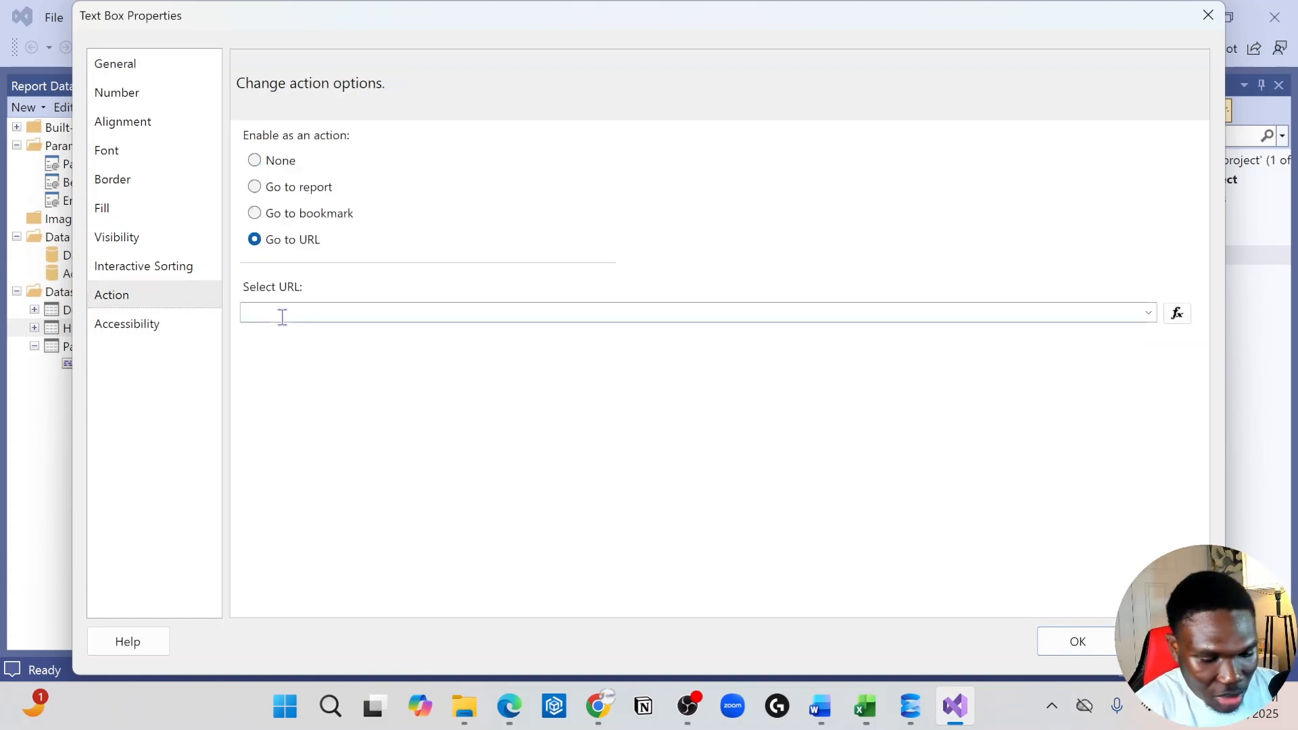
{"action": "type", "text": "https://www.youtube.com/watch?v=4lHQ9QVgEW4&list=PLvqxlg4_DWDtiRsJ7Xpj1BCdXMLRMQq5q&index=5"}
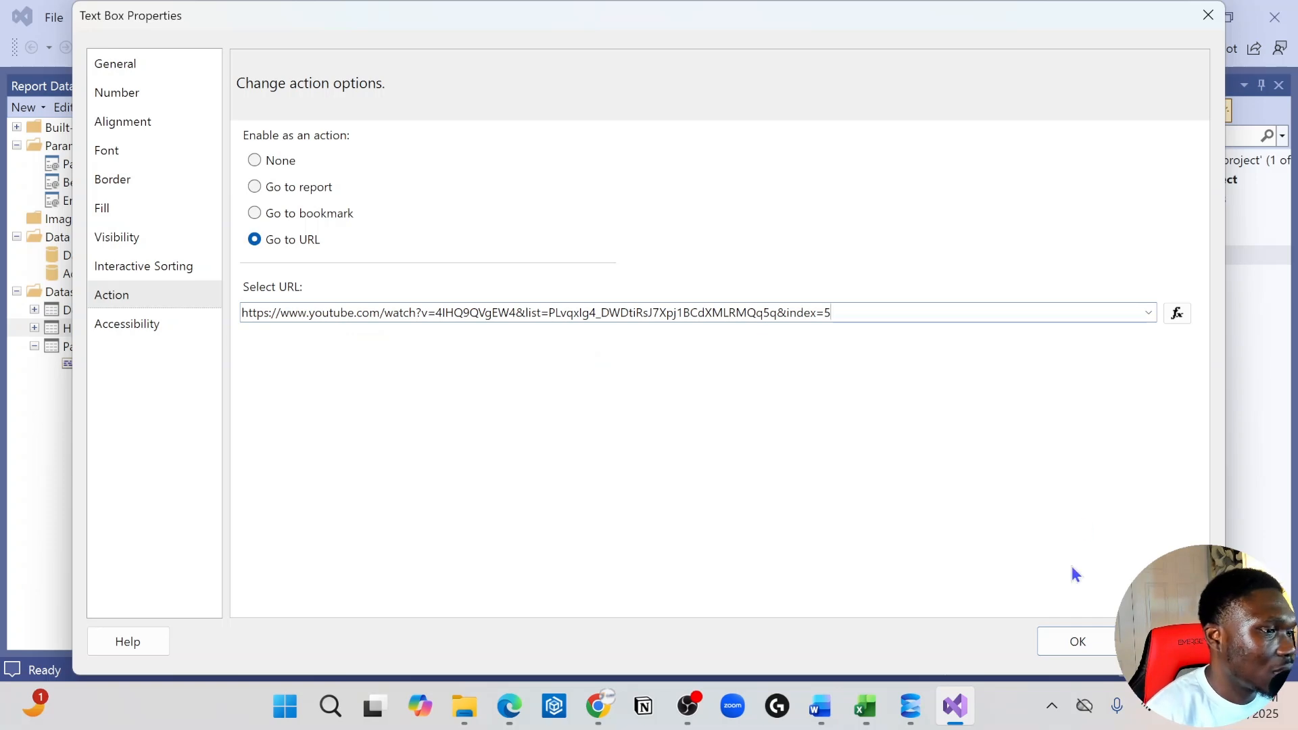
{"action": "left_click", "coordinate": [1077, 642]}
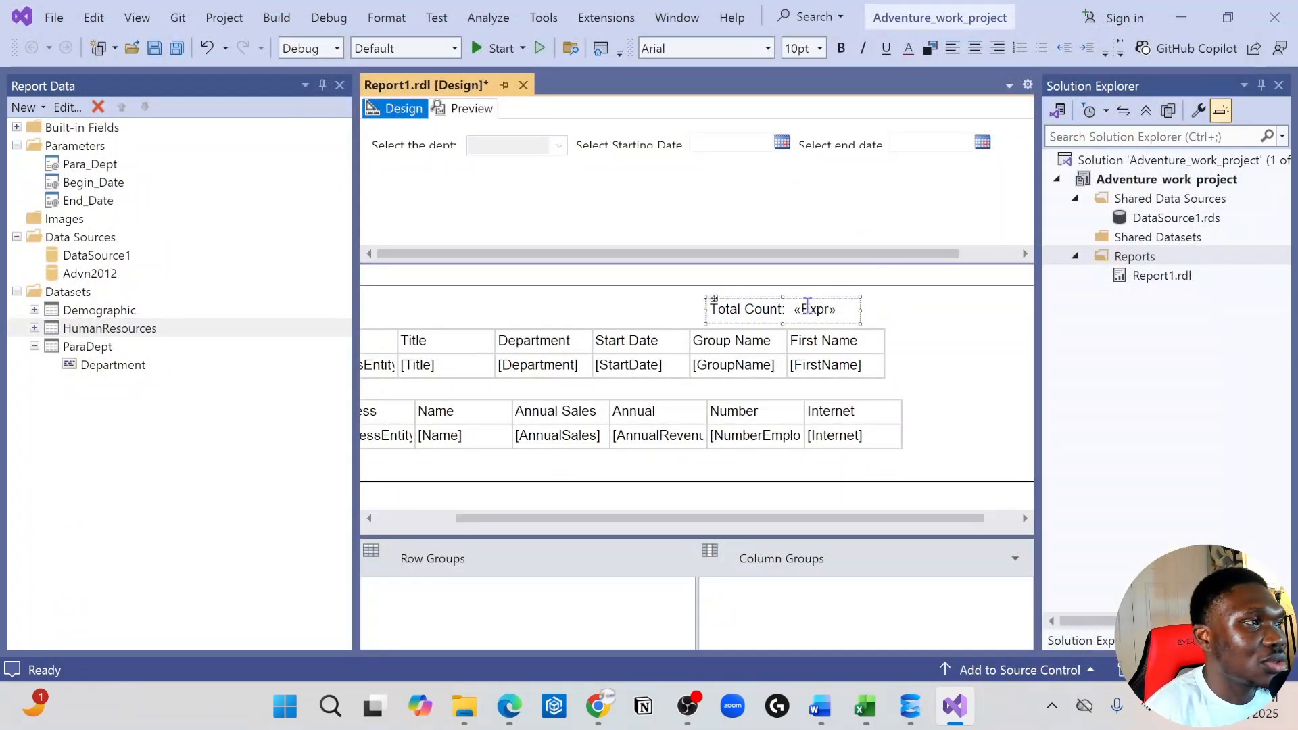
Preview the report and select all departments for the department parameter
{"action": "left_click", "coordinate": [464, 109]}
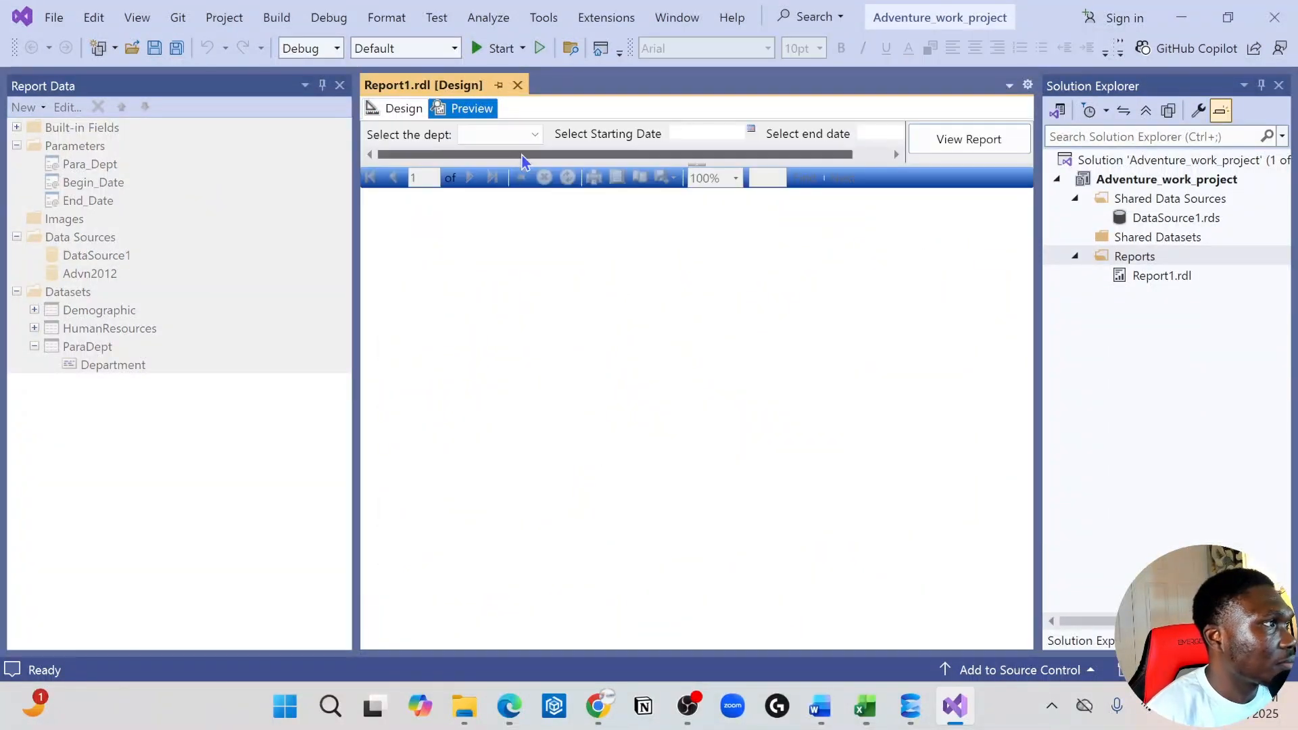
{"action": "left_click", "coordinate": [530, 137]}
{"action": "left_click", "coordinate": [464, 157]}
{"action": "left_click", "coordinate": [655, 246]}
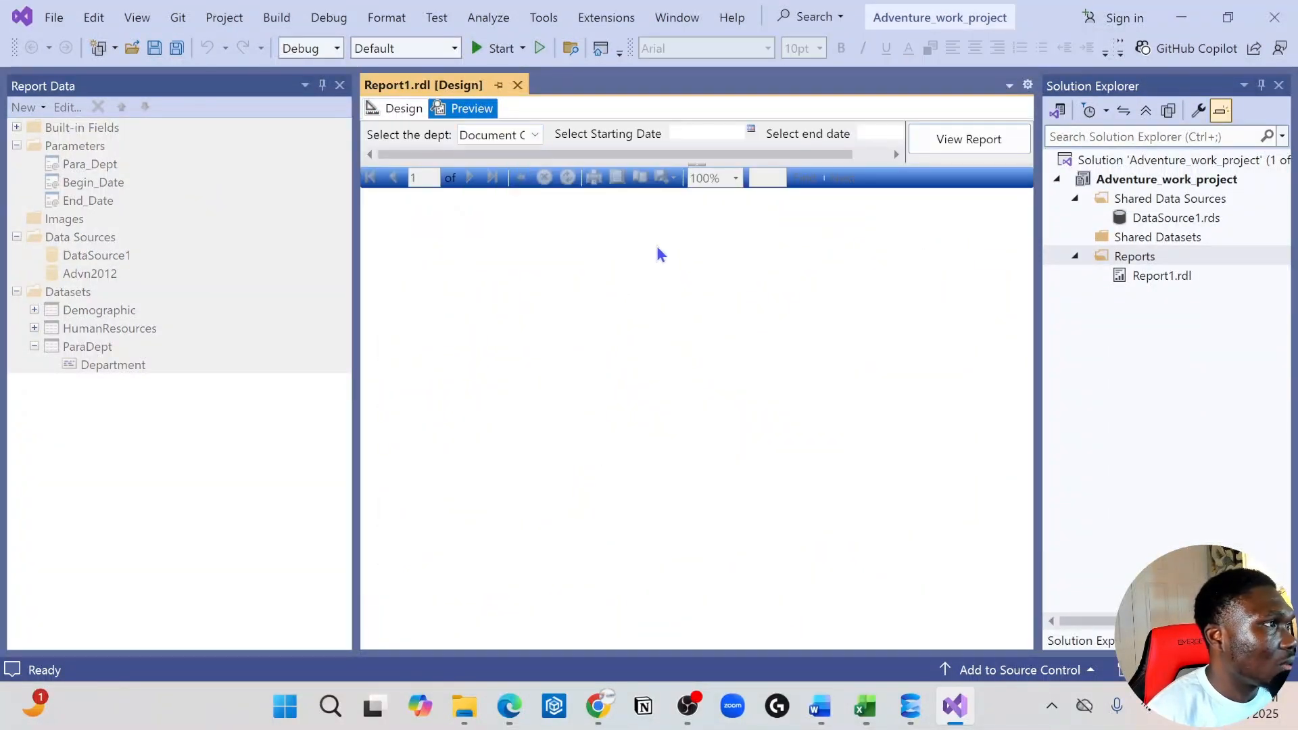
Set the report's starting date to 11/1/1979
{"action": "left_click", "coordinate": [753, 130]}
{"action": "left_click", "coordinate": [763, 155]}
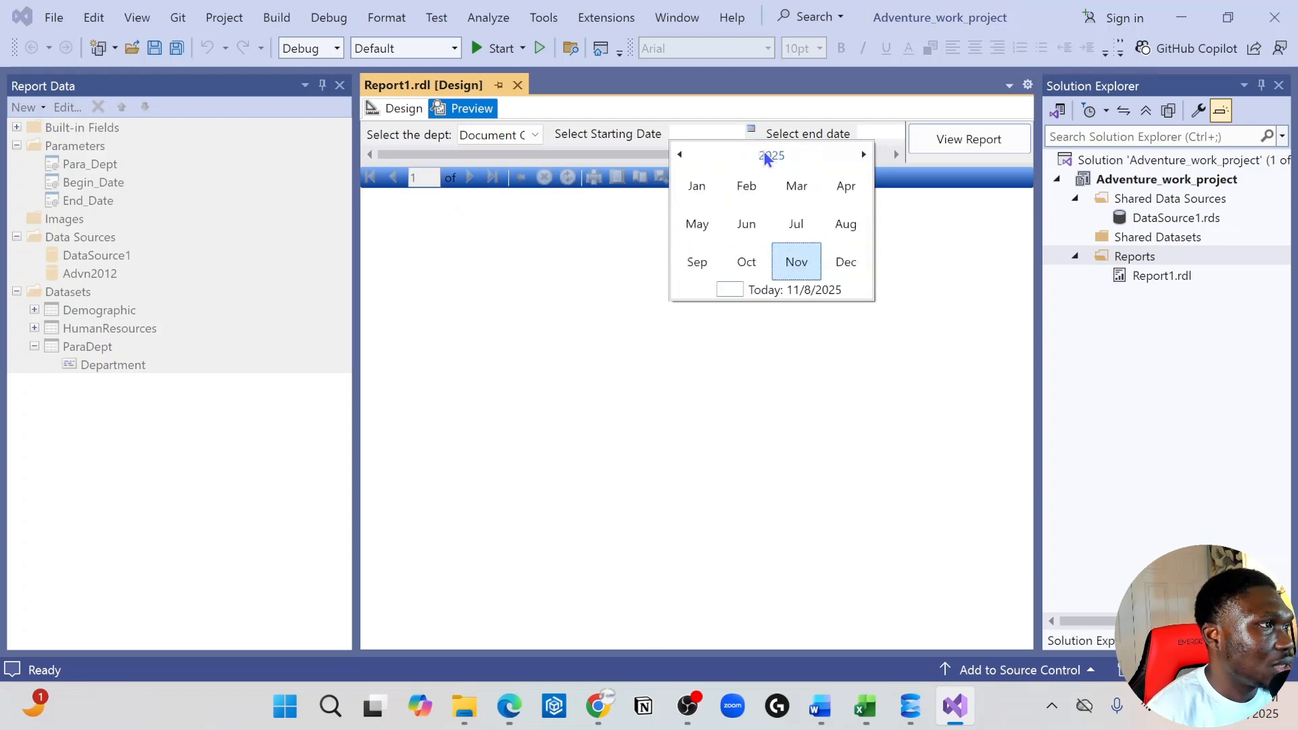
{"action": "left_click", "coordinate": [765, 161]}
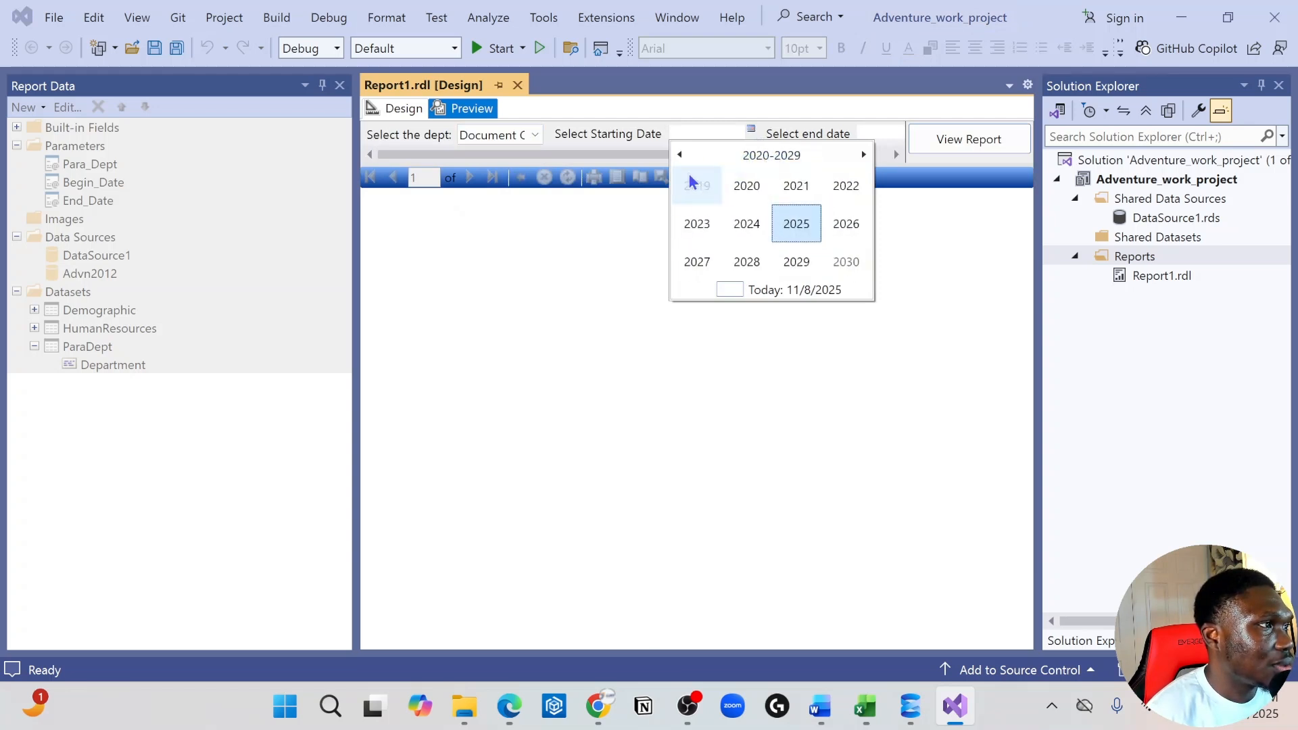
{"action": "left_click", "coordinate": [679, 154]}
{"action": "left_click", "coordinate": [679, 154]}
{"action": "left_click", "coordinate": [679, 154]}
{"action": "left_click", "coordinate": [680, 154]}
{"action": "left_click", "coordinate": [692, 185]}
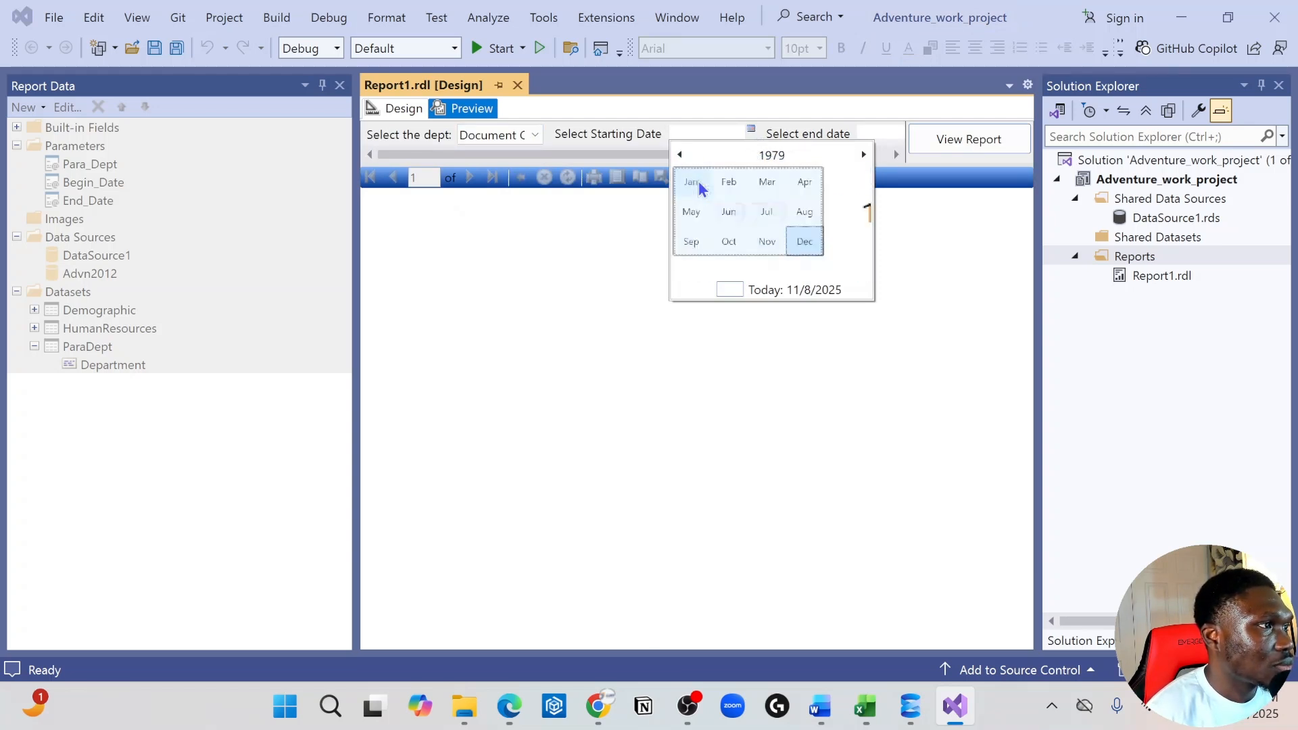
{"action": "left_click", "coordinate": [745, 269]}
{"action": "left_click", "coordinate": [800, 256]}
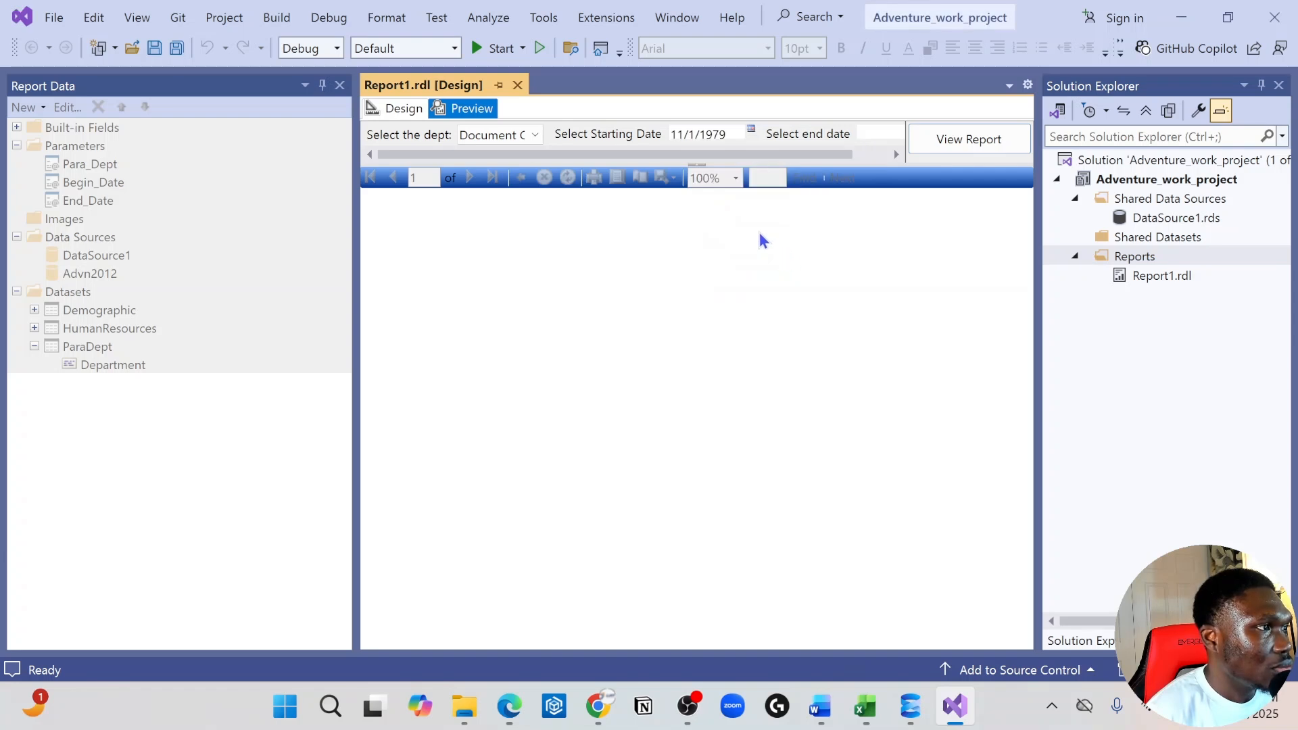
Set the end date to 11/4/2025 and run the report
{"action": "left_click", "coordinate": [869, 129]}
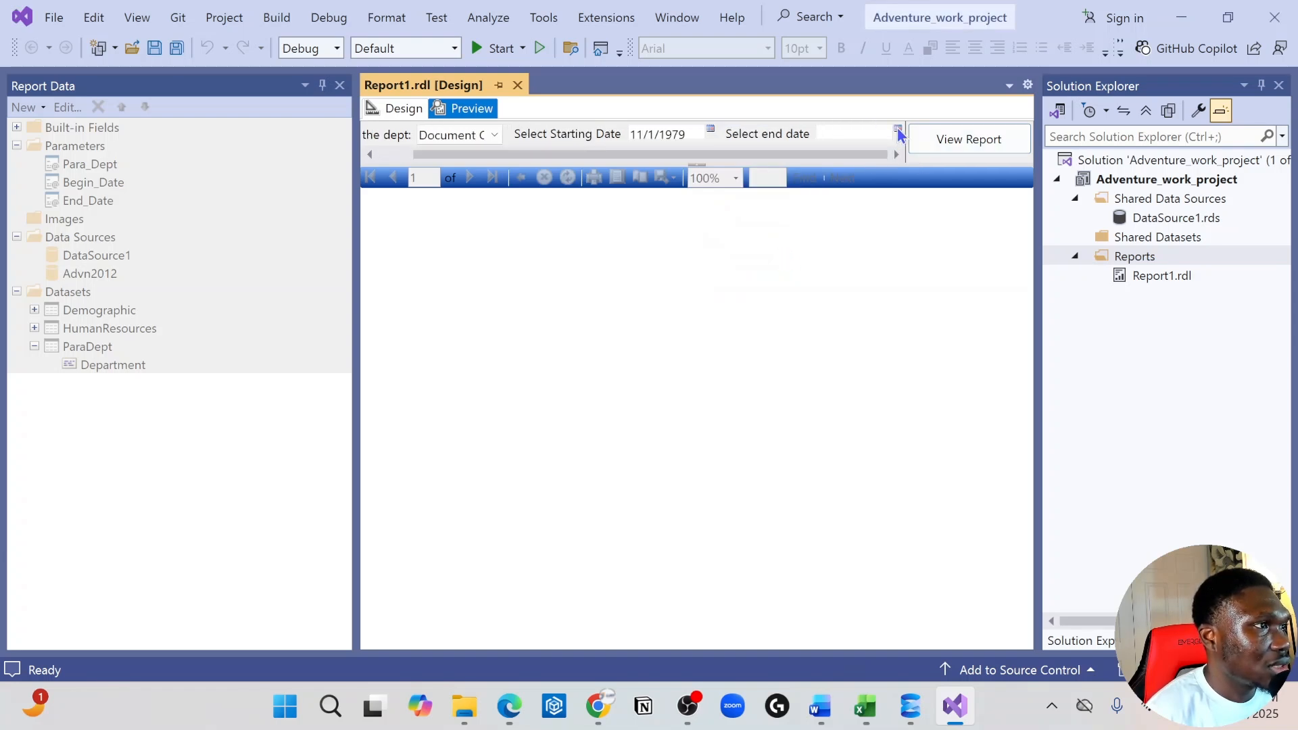
{"action": "left_click", "coordinate": [897, 129]}
{"action": "left_click", "coordinate": [893, 208]}
{"action": "left_click", "coordinate": [950, 150]}
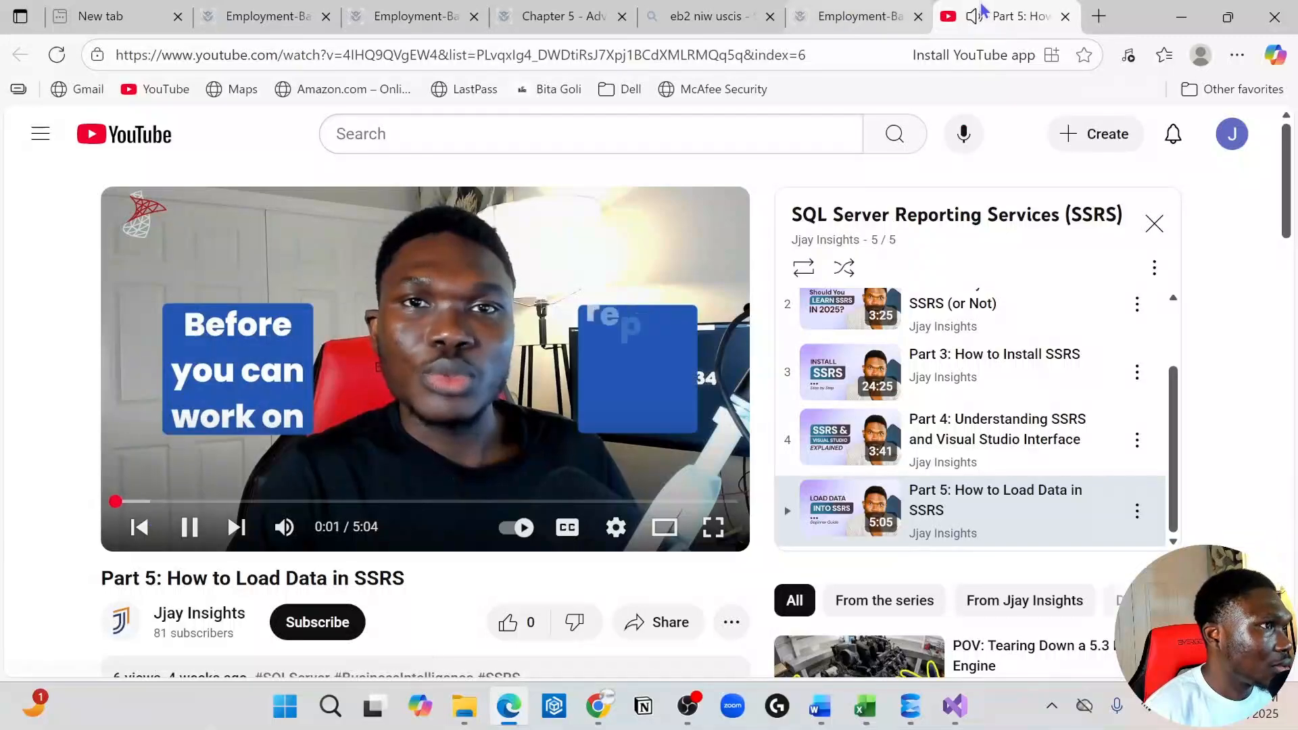
Check the YouTube page opened by the Total Count link in the browser and return to the report design
{"action": "left_click", "coordinate": [1182, 16]}
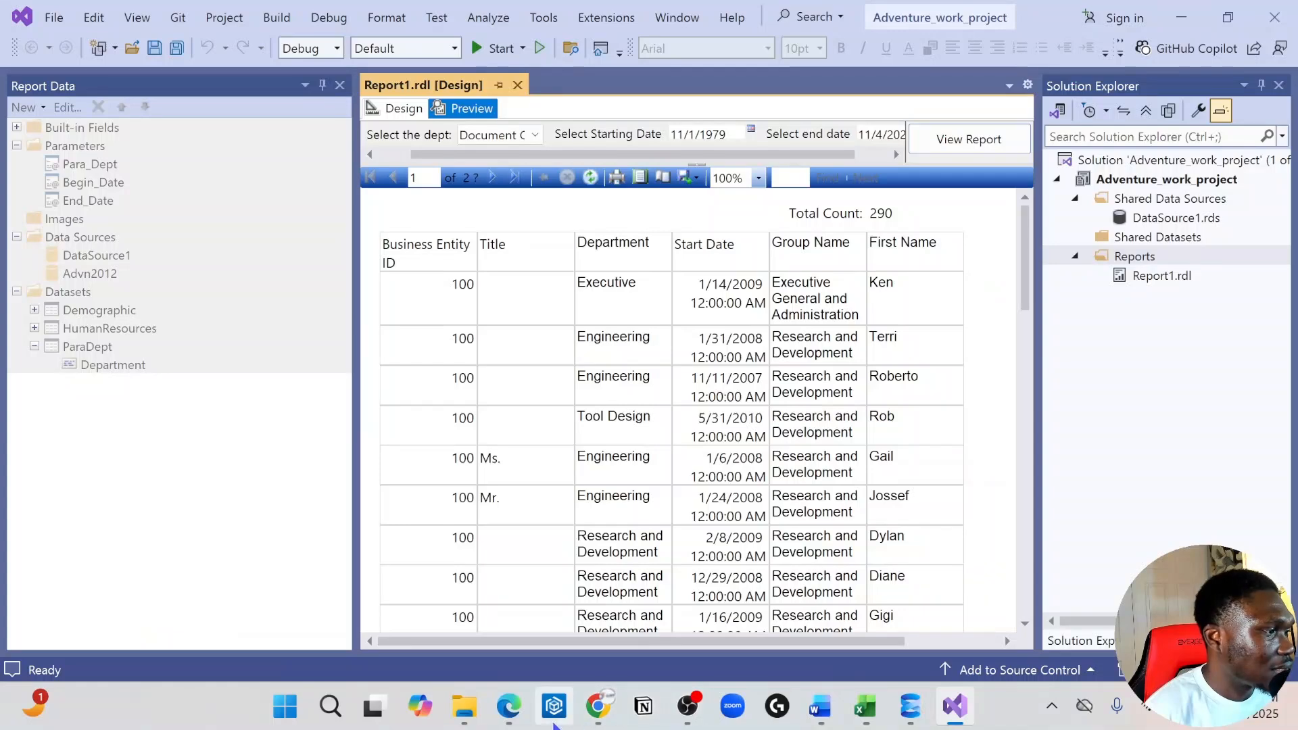
{"action": "left_click", "coordinate": [508, 705]}
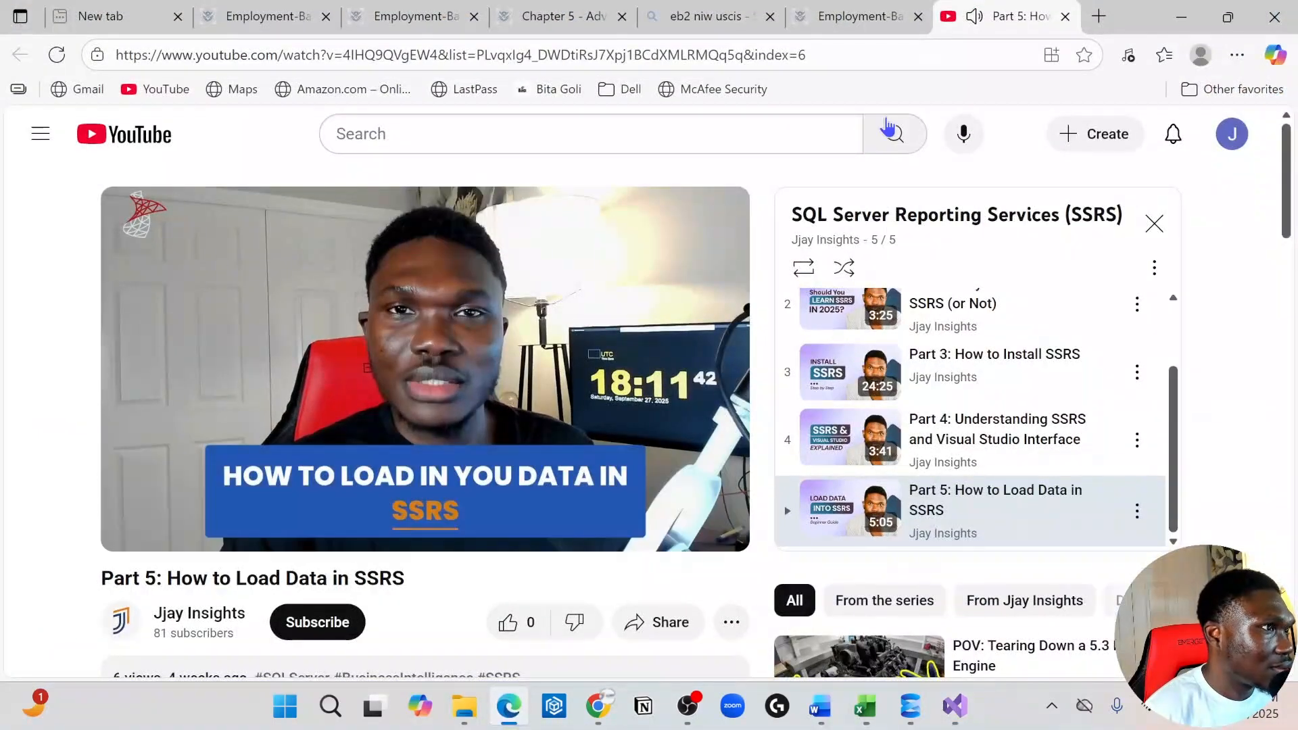
{"action": "left_click", "coordinate": [1181, 17]}
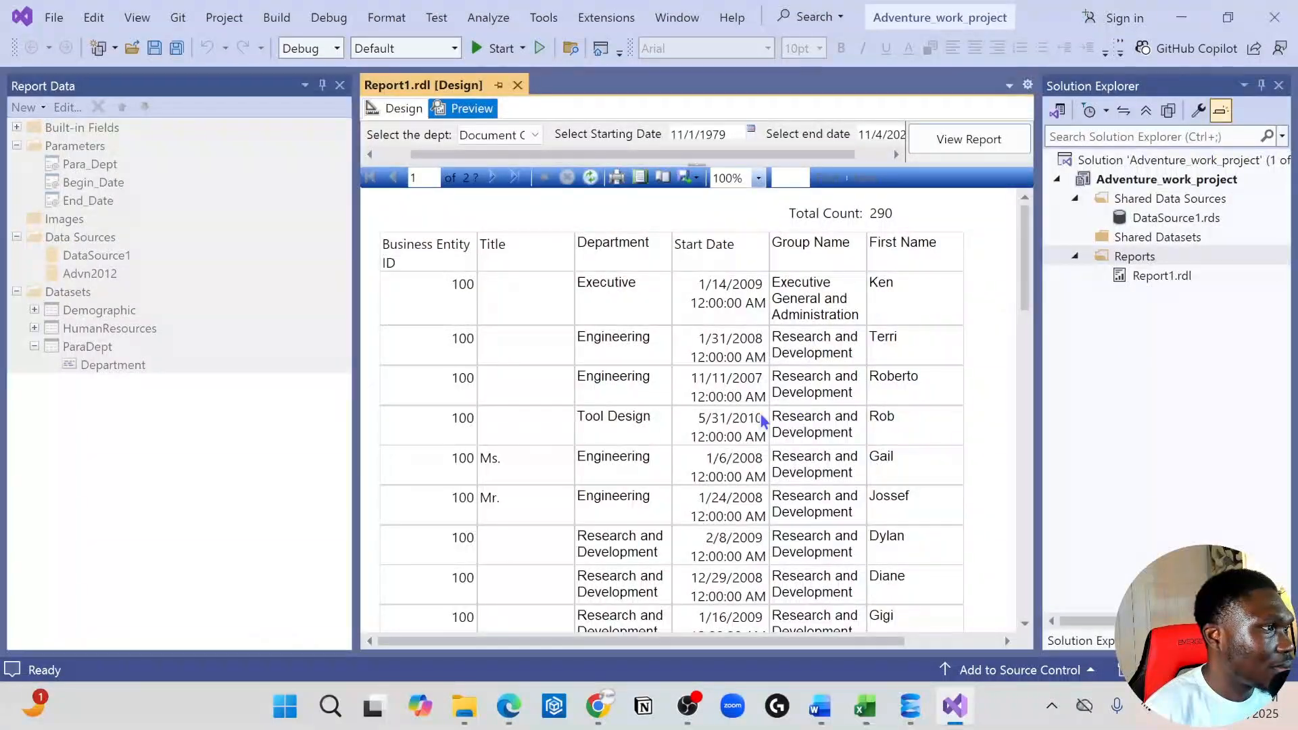
{"action": "left_click", "coordinate": [399, 113]}
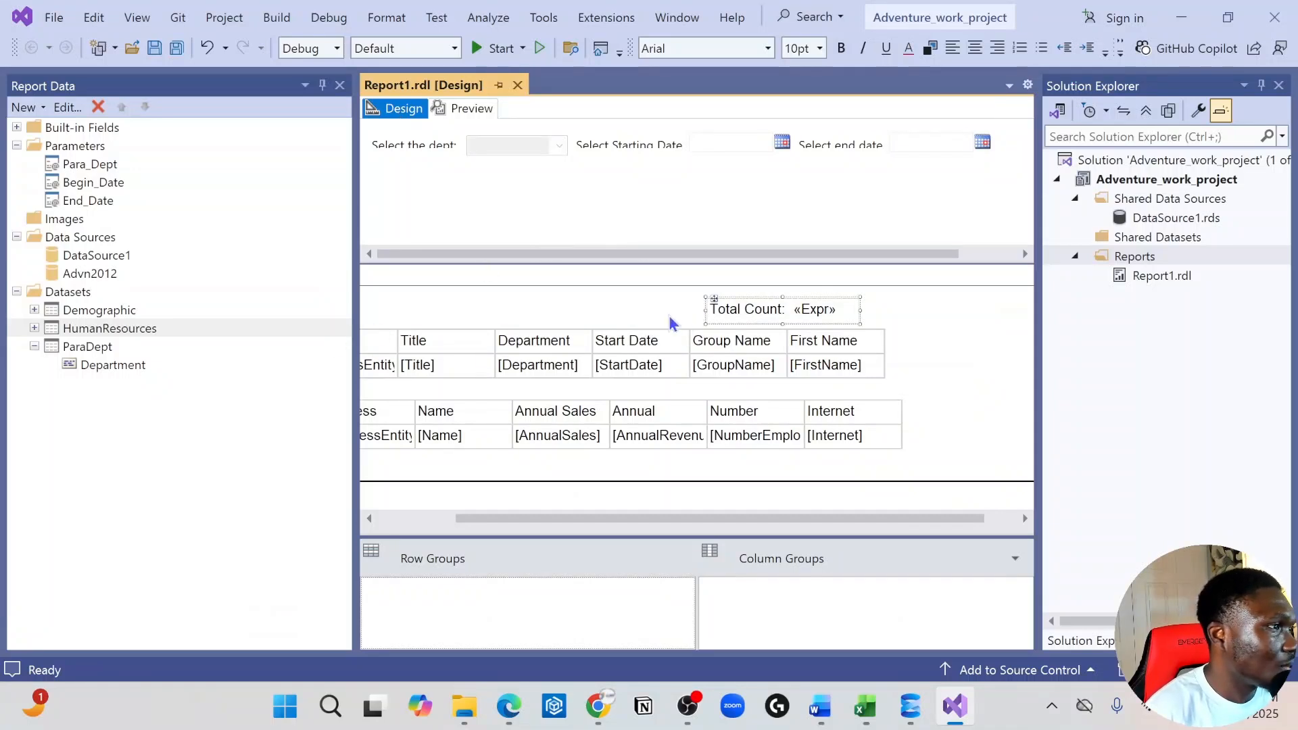
{"action": "right_click", "coordinate": [749, 307]}
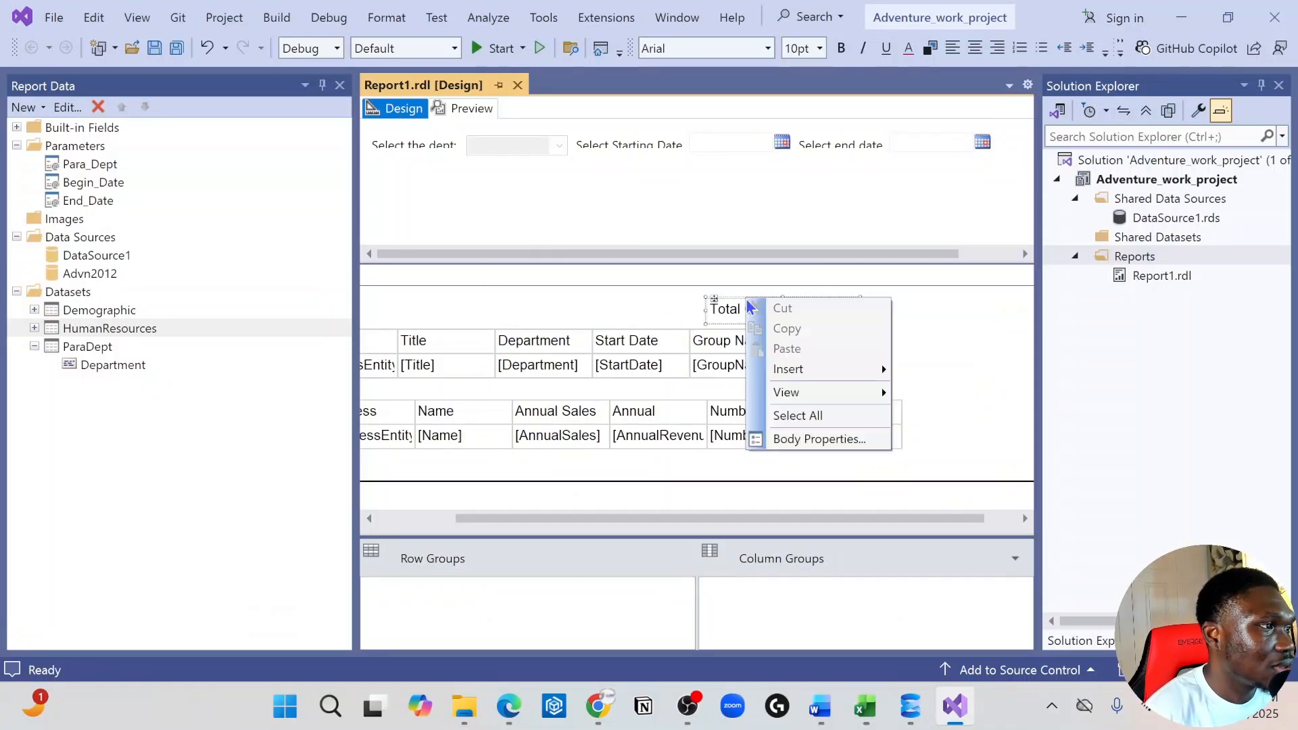
{"action": "left_click", "coordinate": [851, 439]}
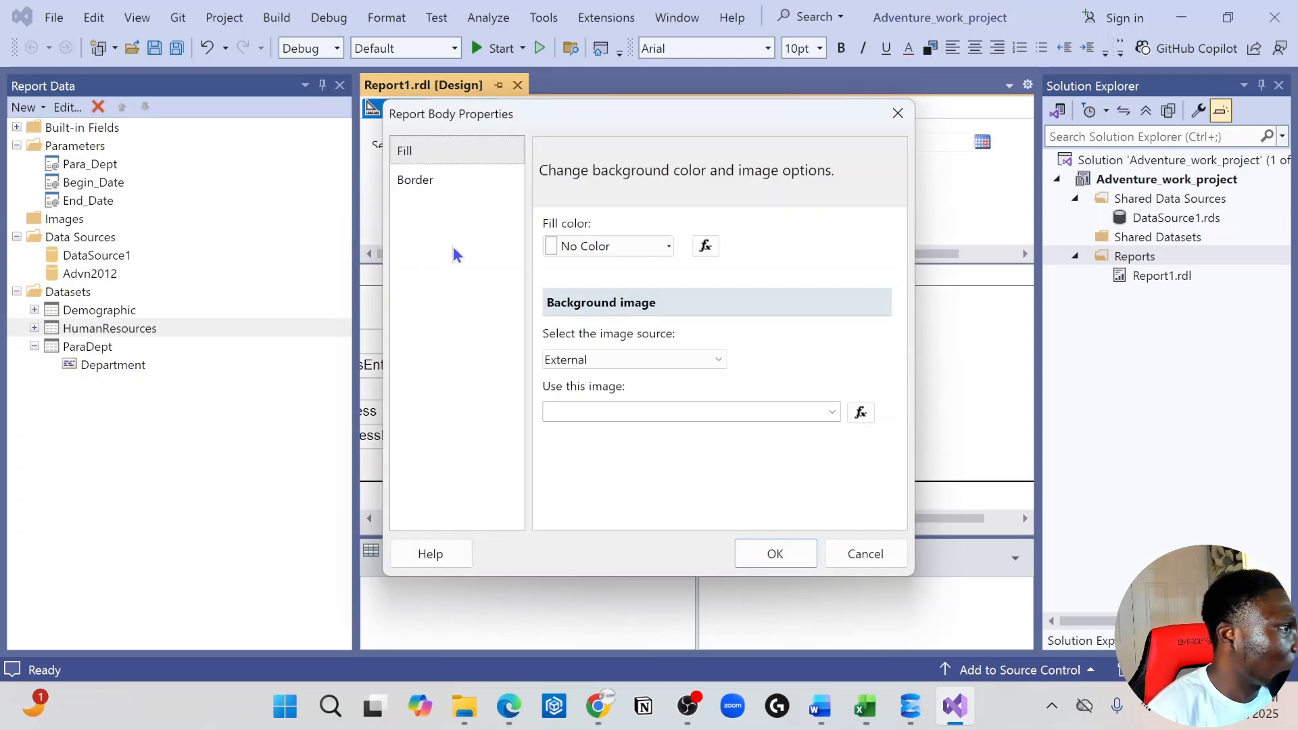
{"action": "left_click", "coordinate": [887, 553]}
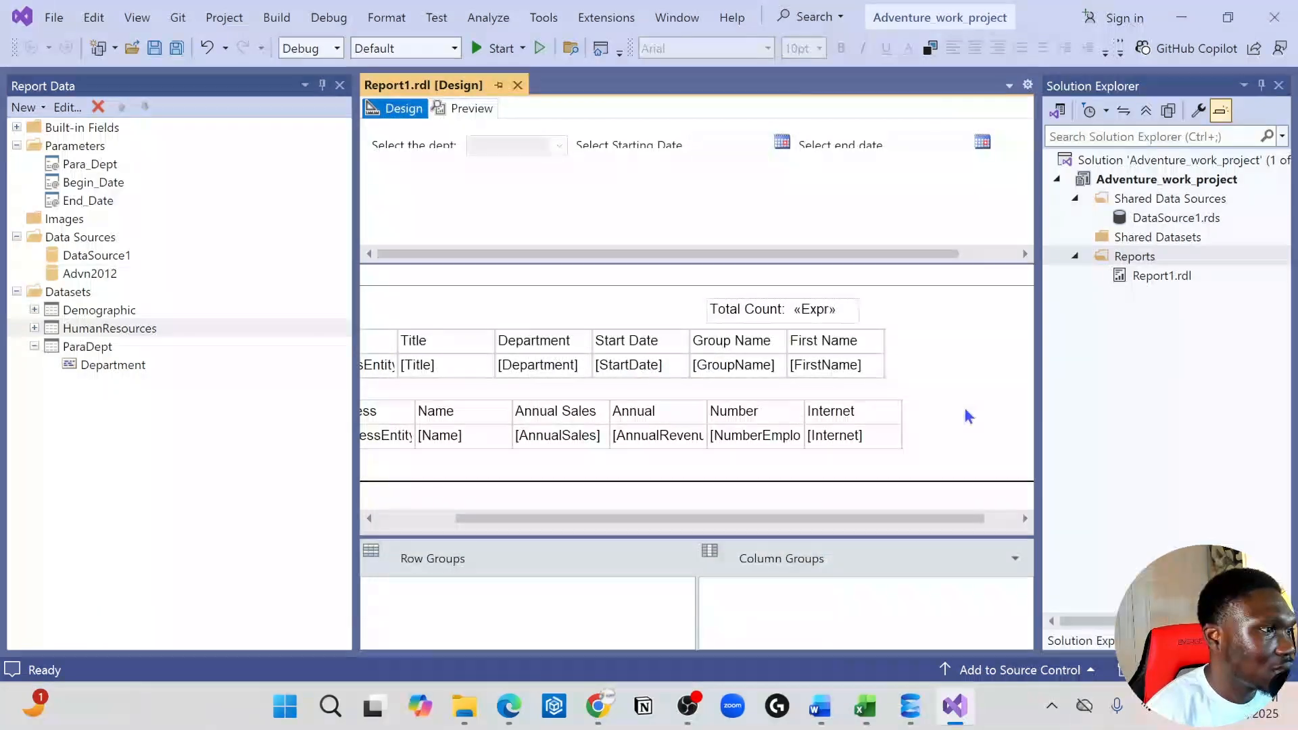
Remove the URL link from the Total Count text box by setting its action to None
{"action": "left_click", "coordinate": [809, 314]}
{"action": "left_click", "coordinate": [852, 322]}
{"action": "left_click", "coordinate": [891, 324]}
{"action": "left_click", "coordinate": [859, 322]}
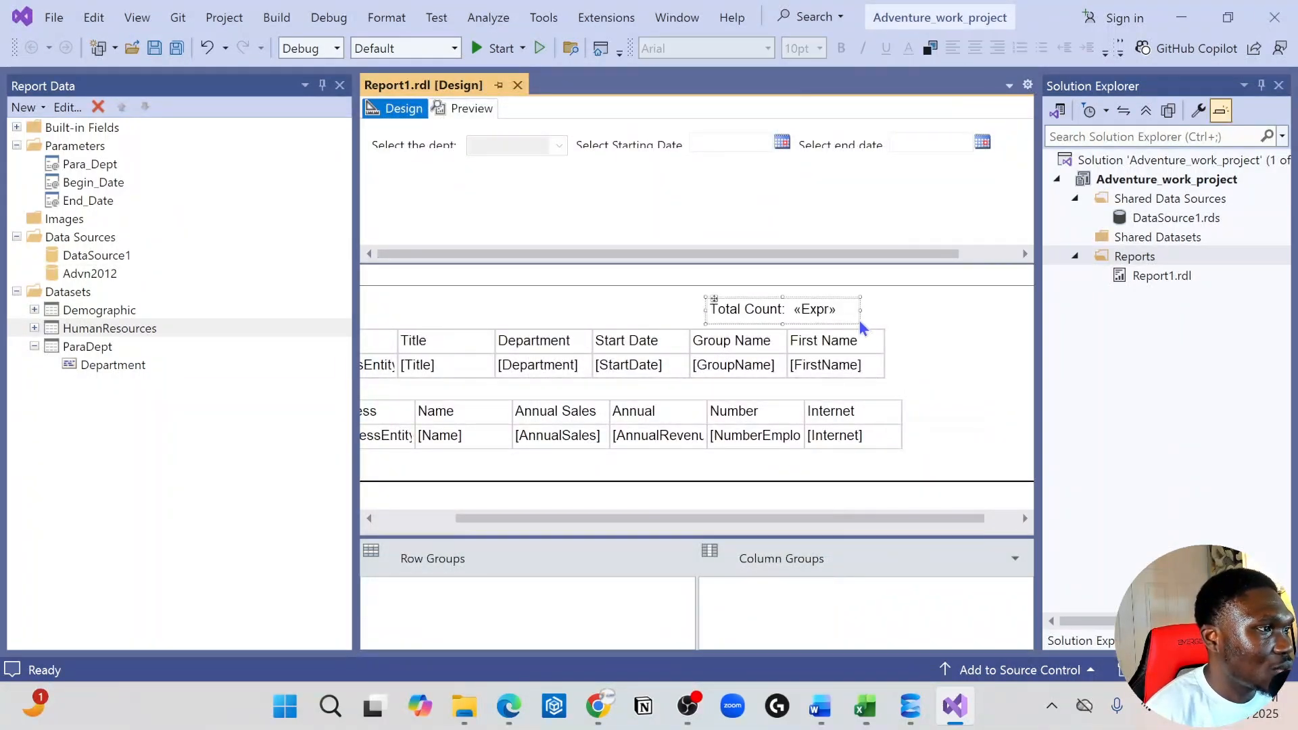
{"action": "right_click", "coordinate": [859, 322]}
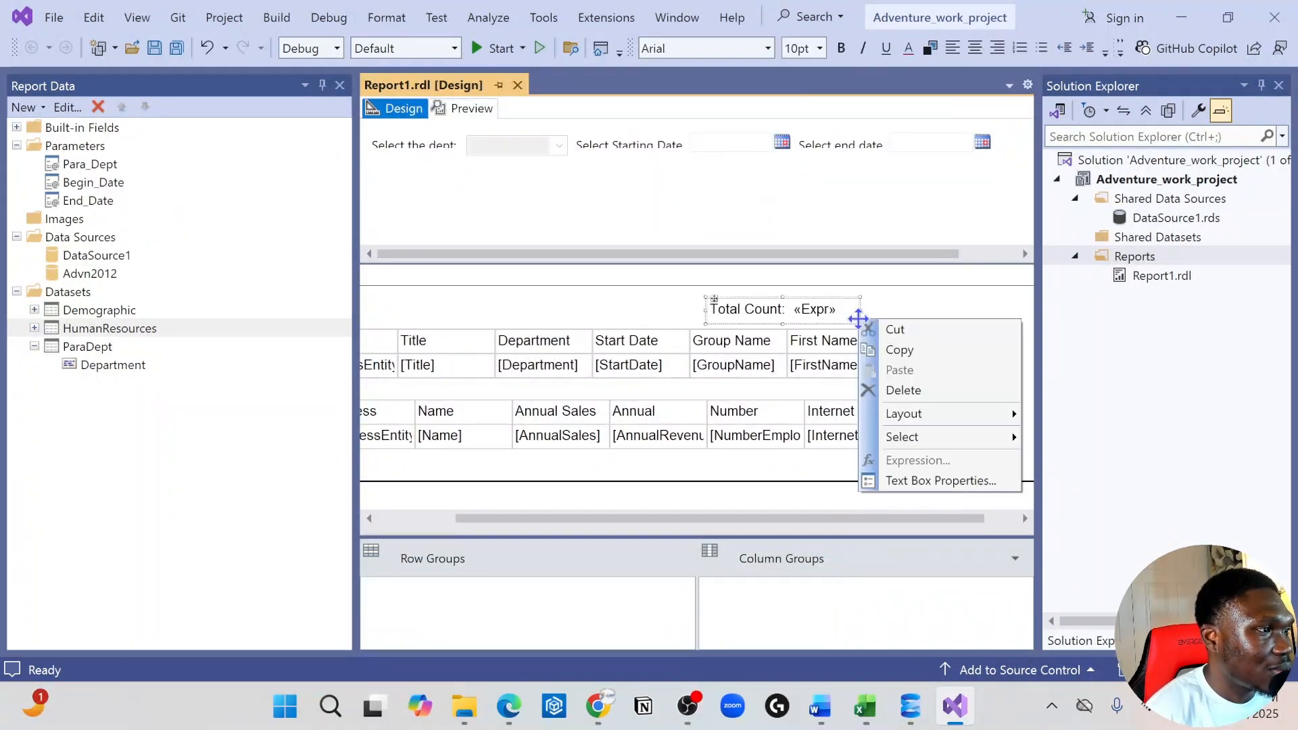
{"action": "left_click", "coordinate": [952, 481]}
{"action": "left_click", "coordinate": [121, 301]}
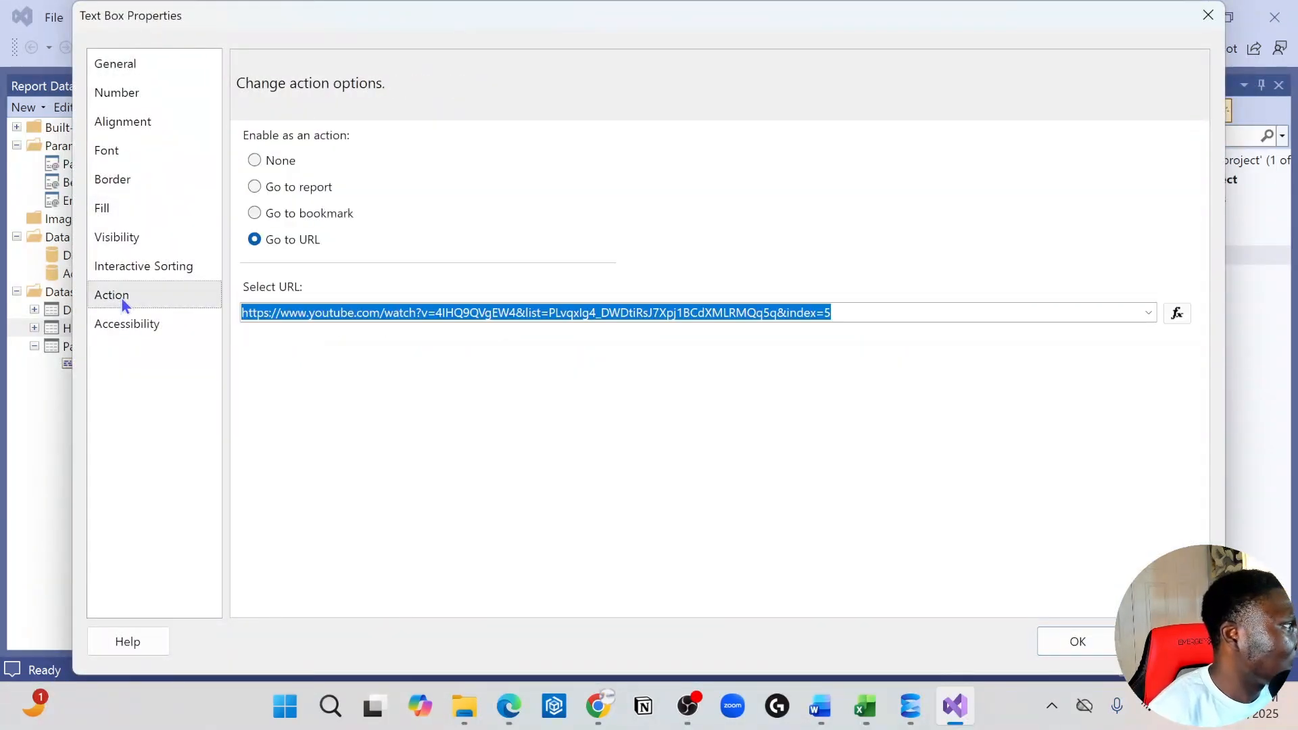
{"action": "left_click", "coordinate": [254, 213]}
{"action": "left_click", "coordinate": [254, 189]}
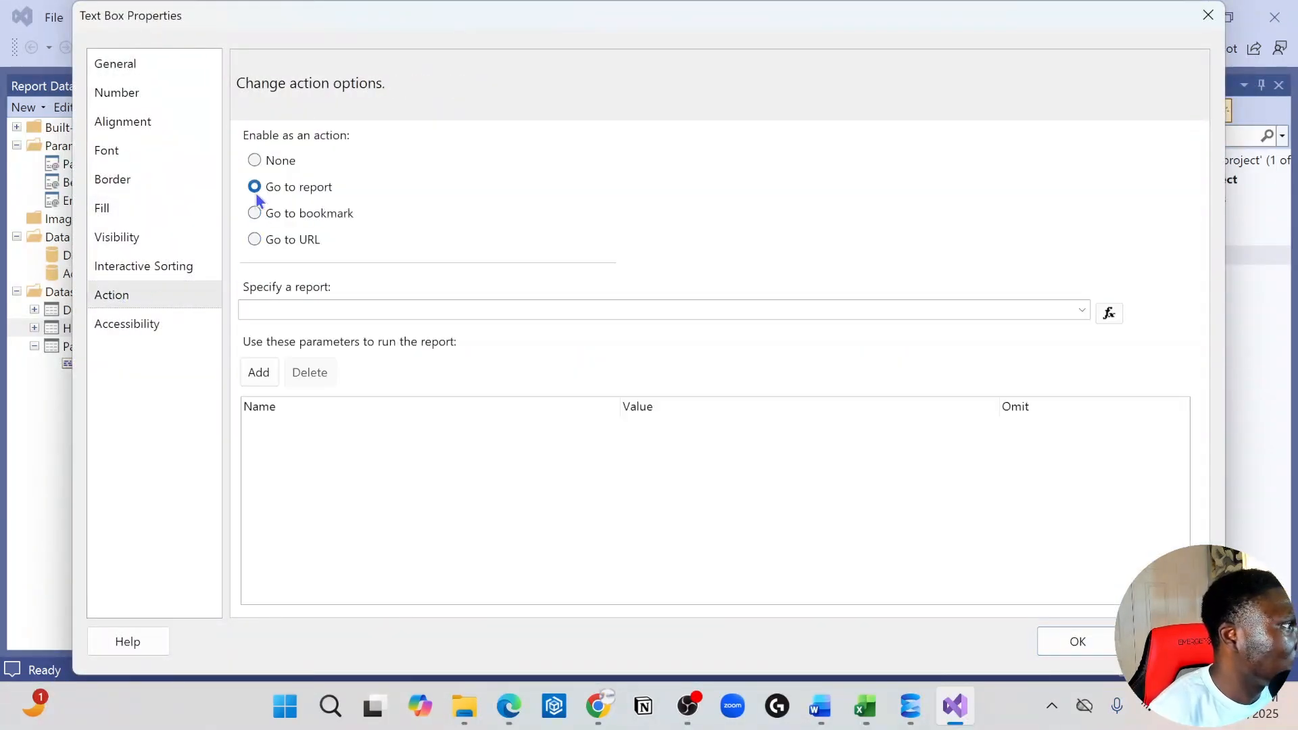
{"action": "left_click", "coordinate": [255, 159]}
Review the text box's visibility, fill, border, alignment, number and general settings, and apply the properties
{"action": "left_click", "coordinate": [127, 240]}
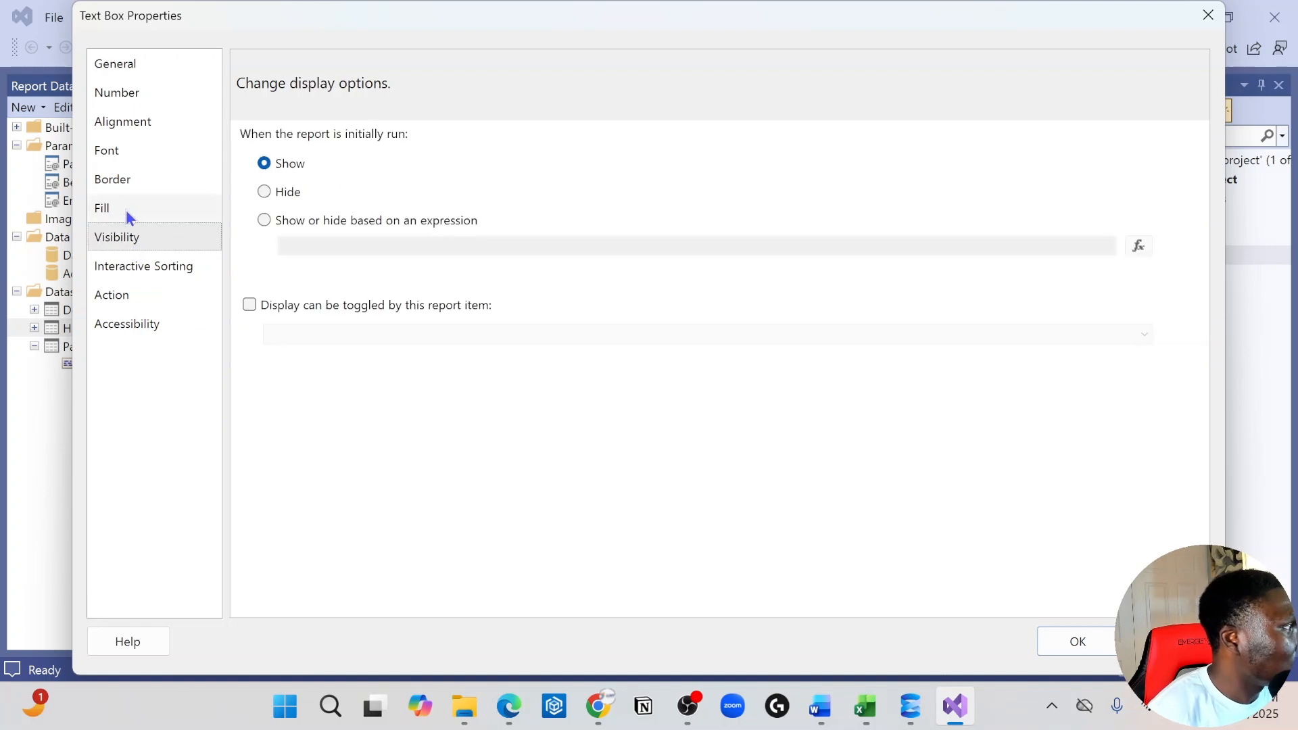
{"action": "left_click", "coordinate": [127, 209]}
{"action": "left_click", "coordinate": [119, 179]}
{"action": "left_click", "coordinate": [119, 123]}
{"action": "left_click", "coordinate": [124, 96]}
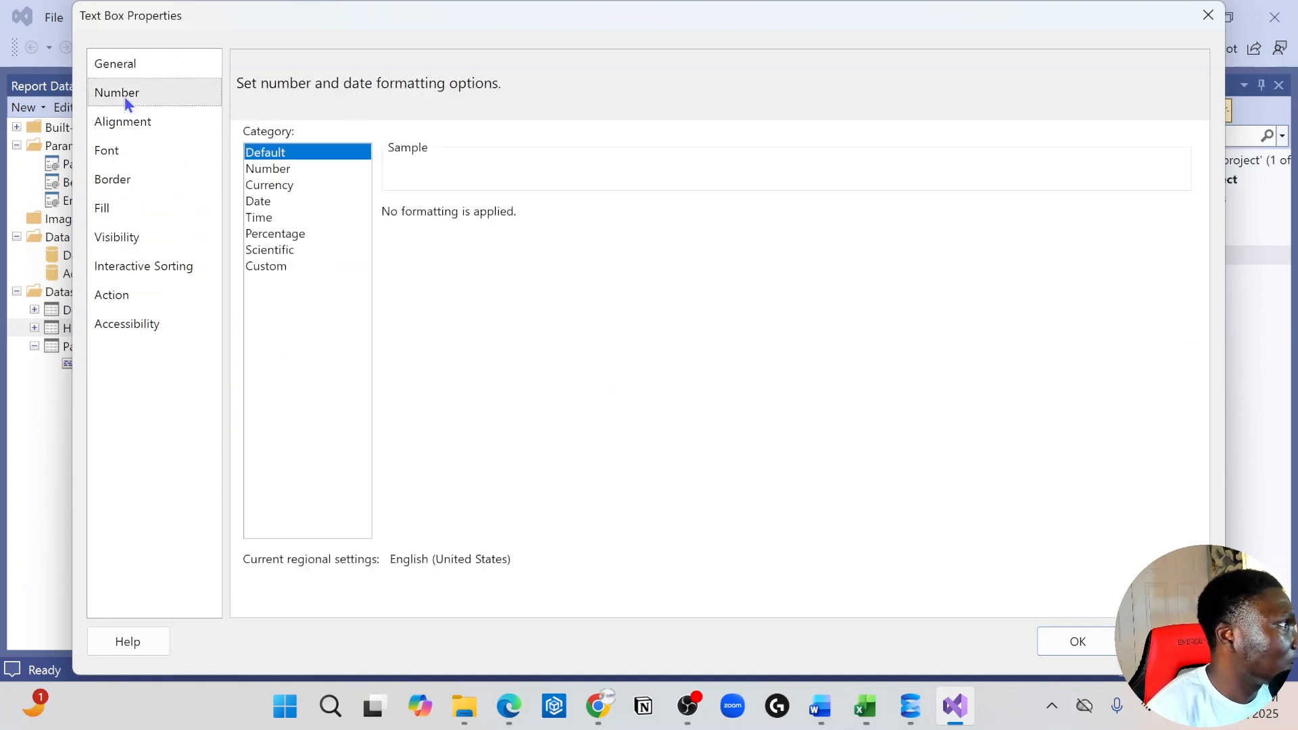
{"action": "left_click", "coordinate": [143, 68]}
{"action": "left_click", "coordinate": [1076, 641]}
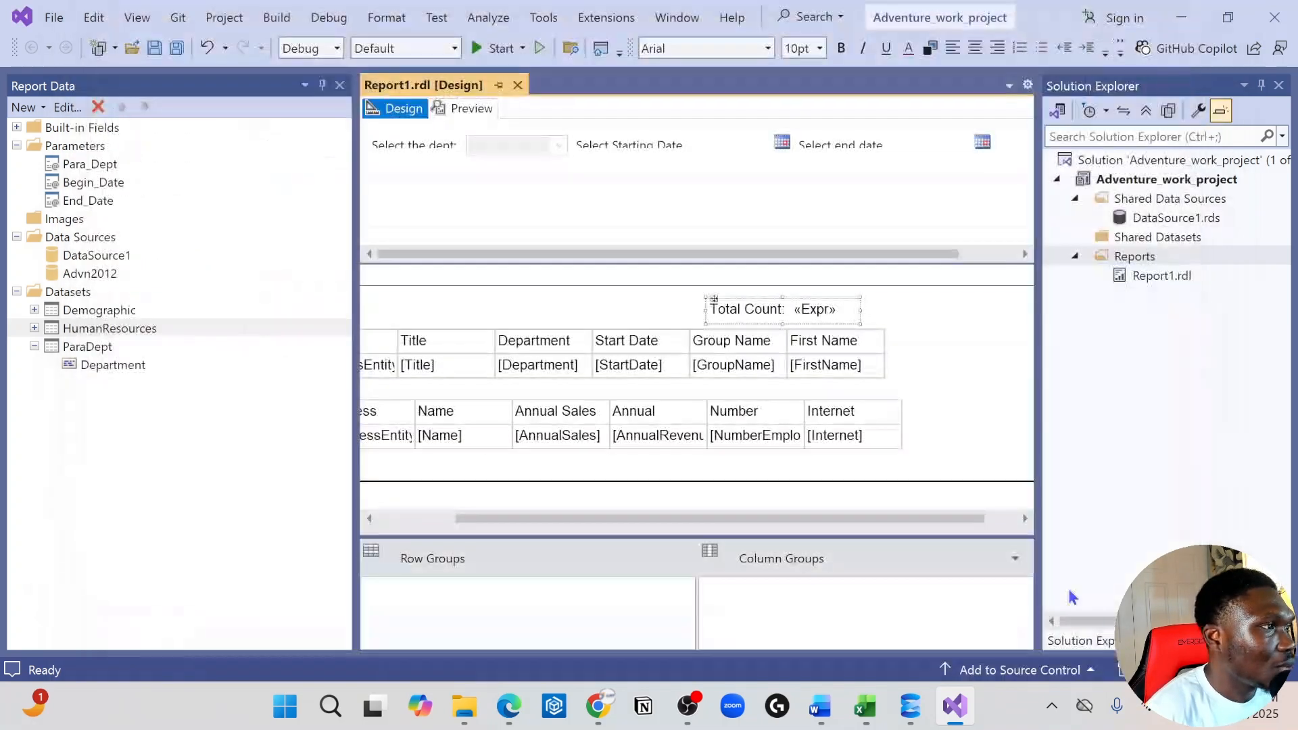
{"action": "right_click", "coordinate": [610, 315]}
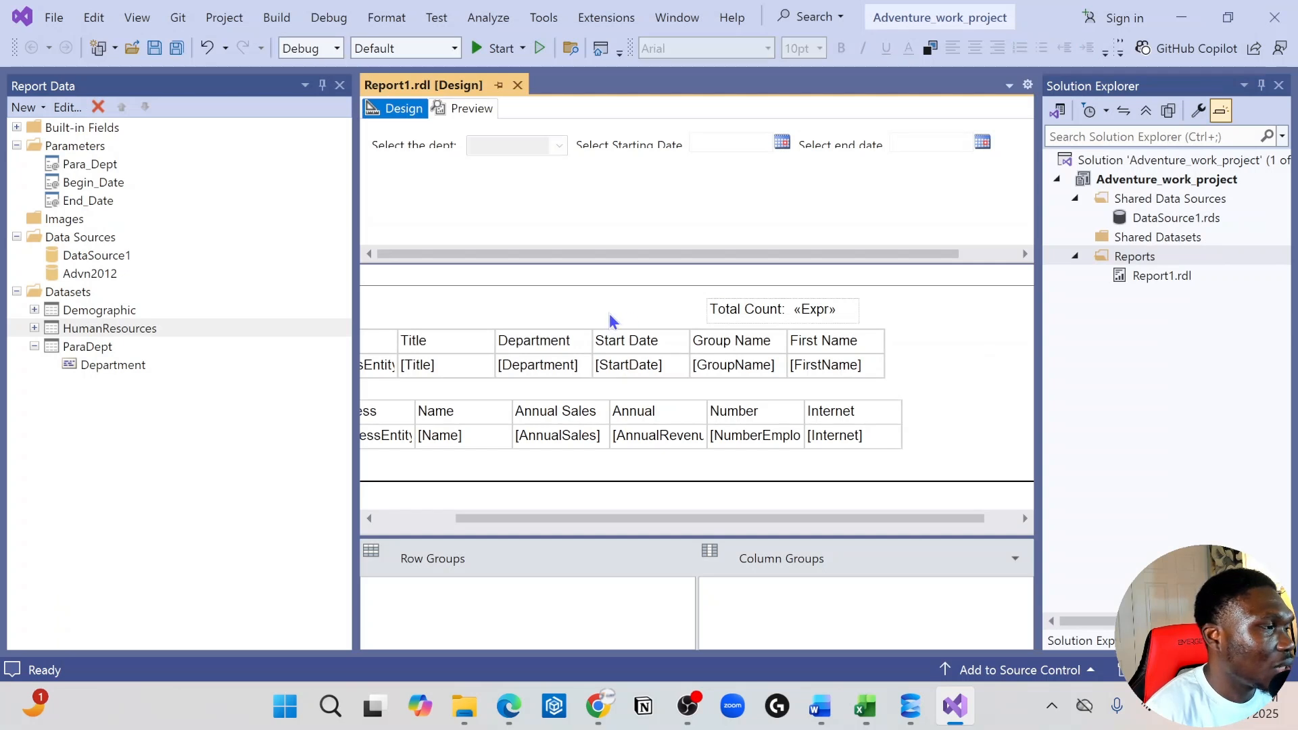
{"action": "mouse_move", "coordinate": [721, 394]}
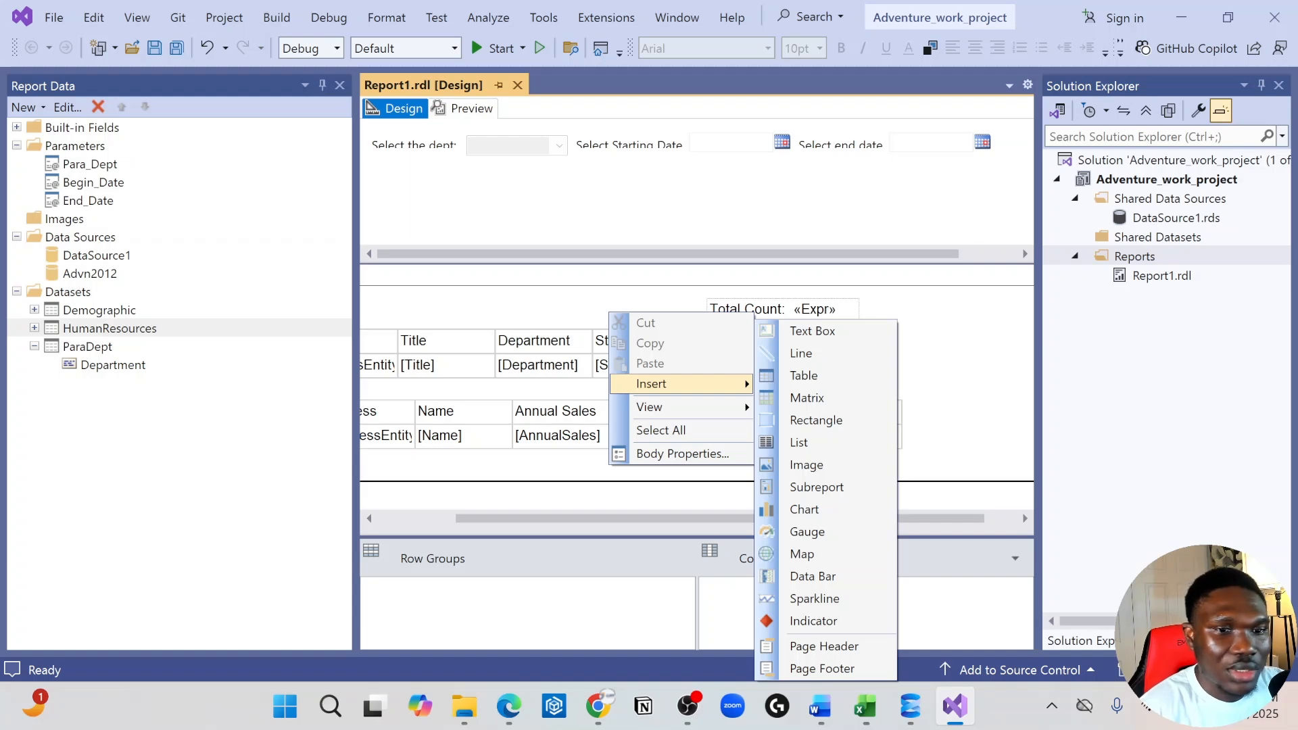
{"action": "key", "text": "alt+Tab"}
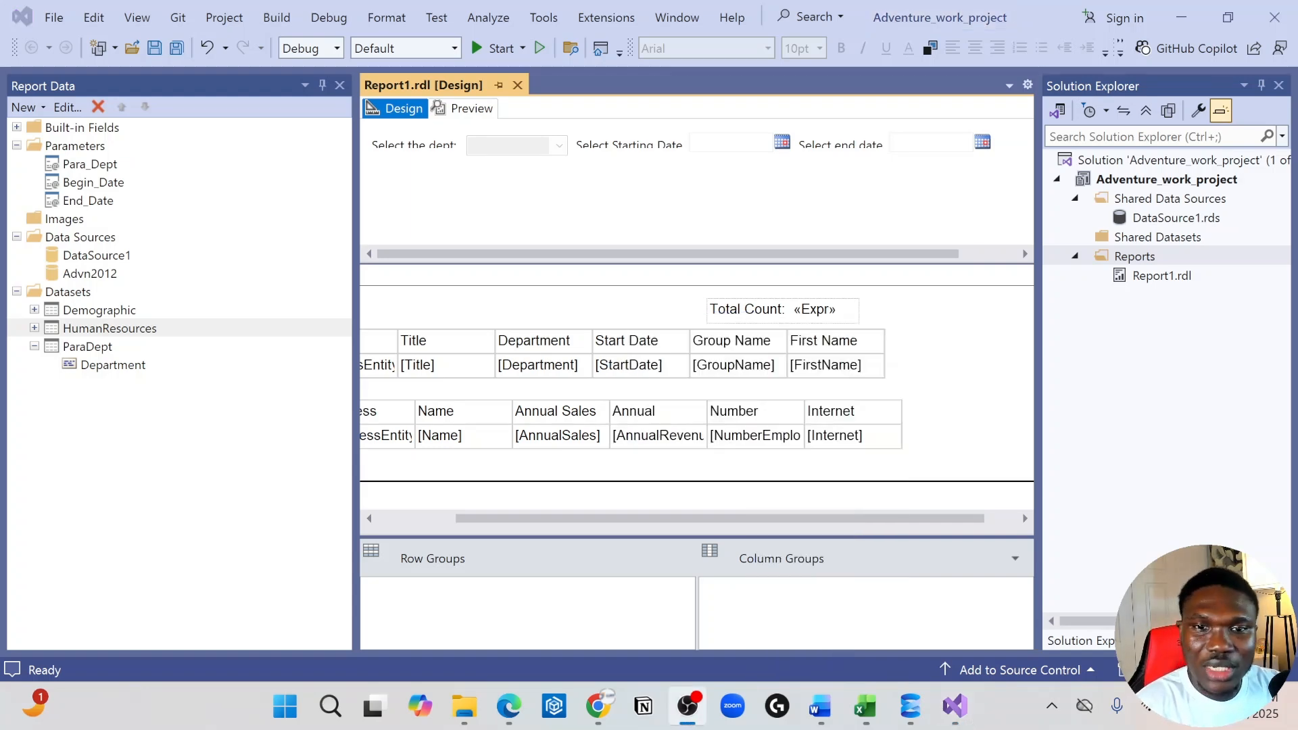